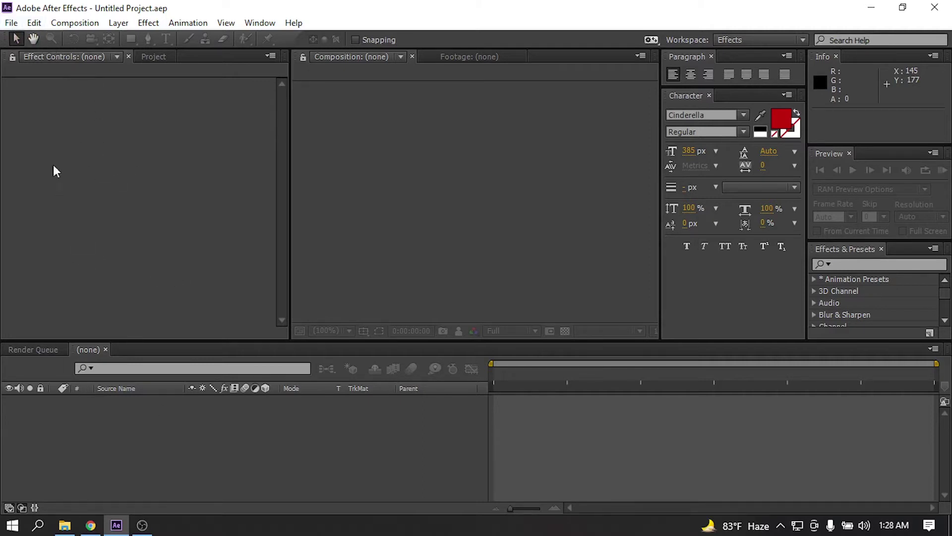
Create a new HDTV 1080 29.97 composition (1920×1080) named 'main'
click(153, 58)
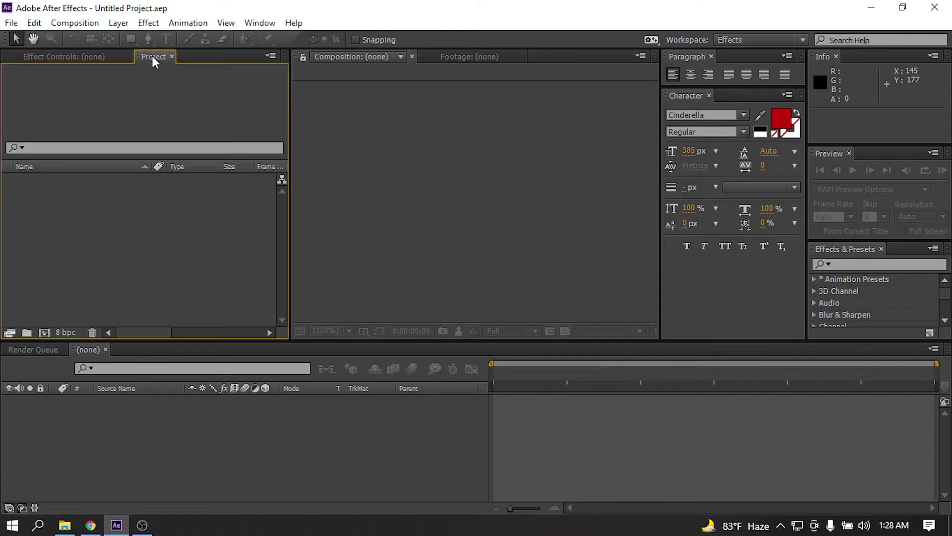
click(45, 332)
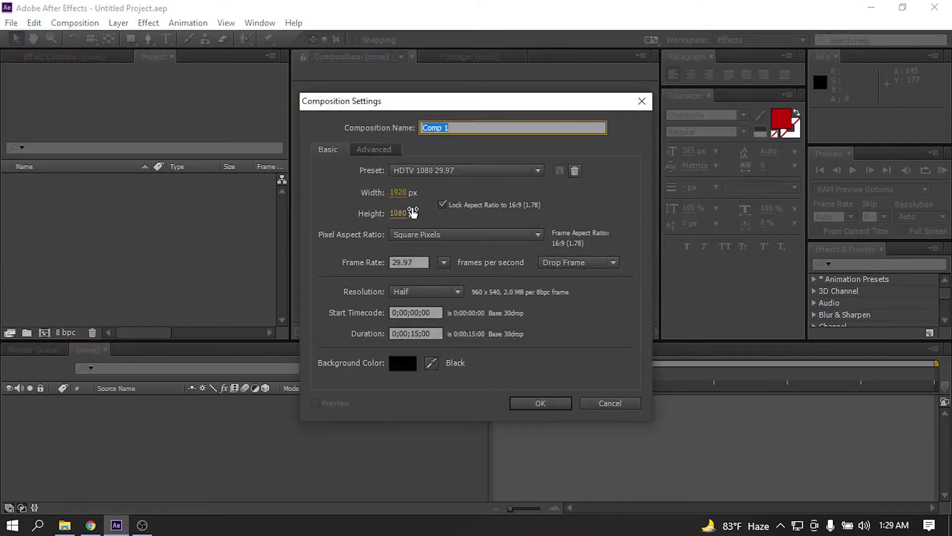
text(main)
click(540, 402)
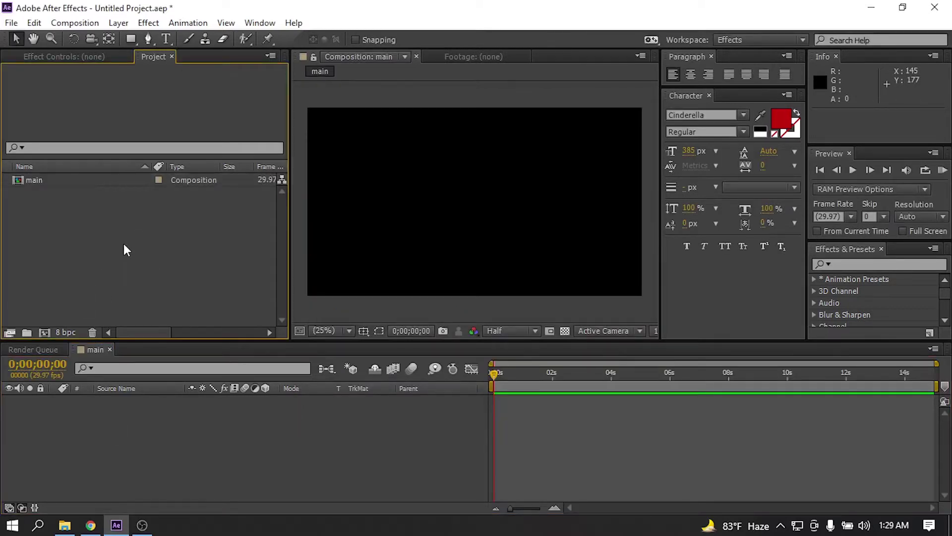
Import logo.png from the Firey Logo Reveal folder and place it in the main comp
mouse_move(65, 525)
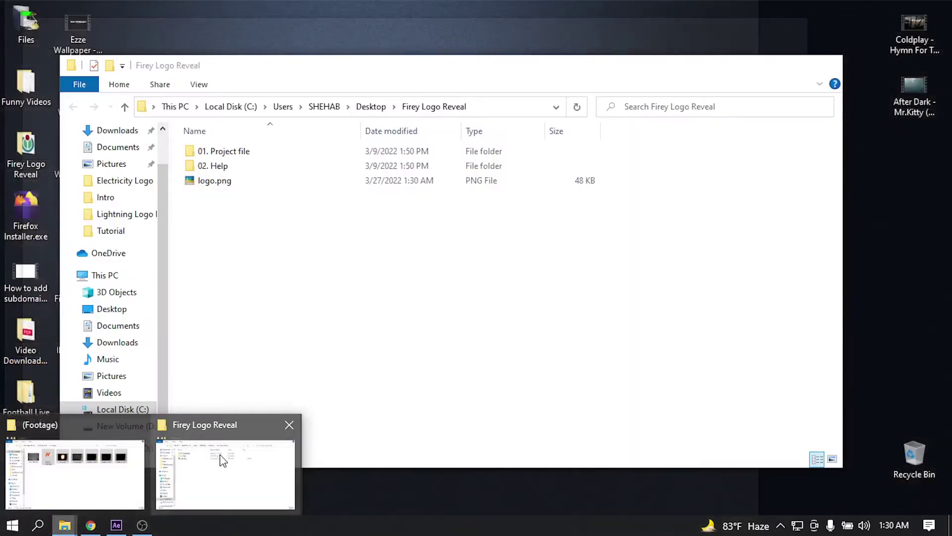
click(218, 457)
click(213, 181)
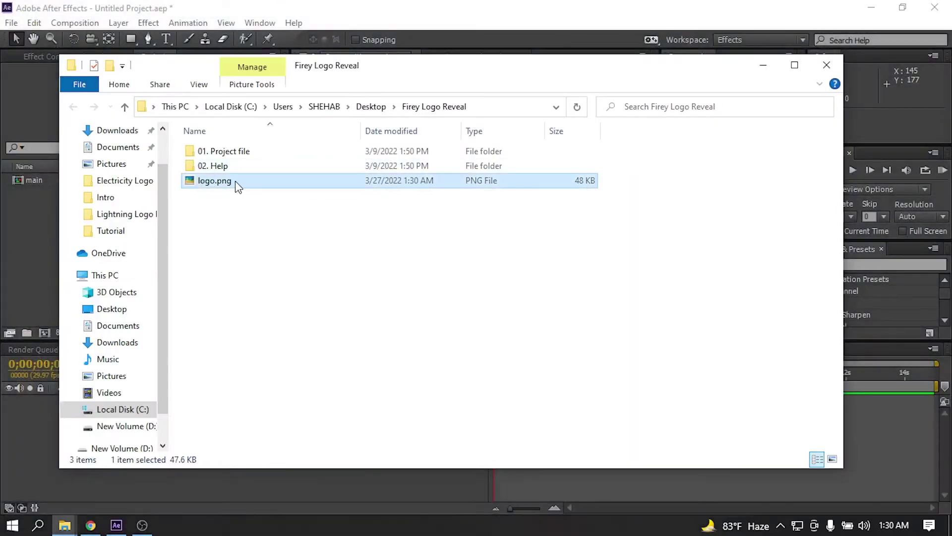
drag(235, 181, 38, 234)
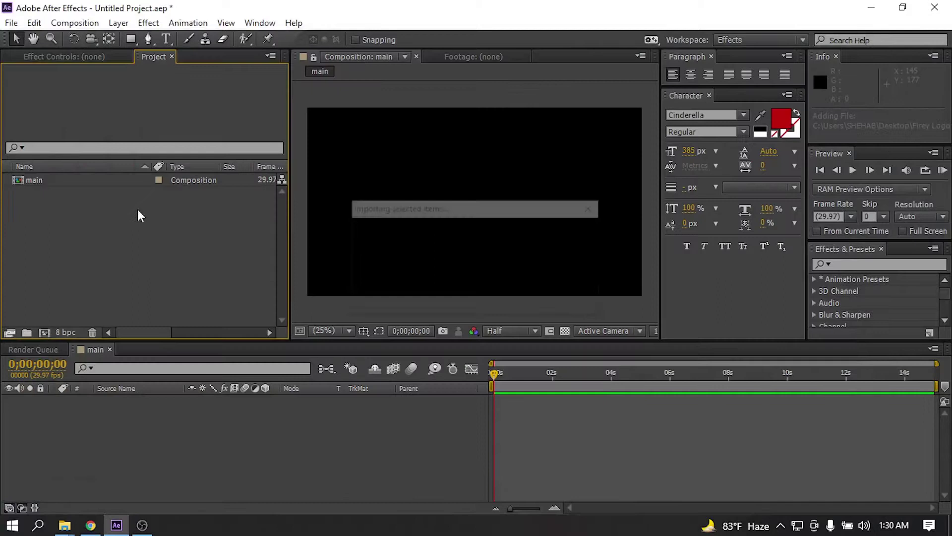
drag(31, 177, 92, 407)
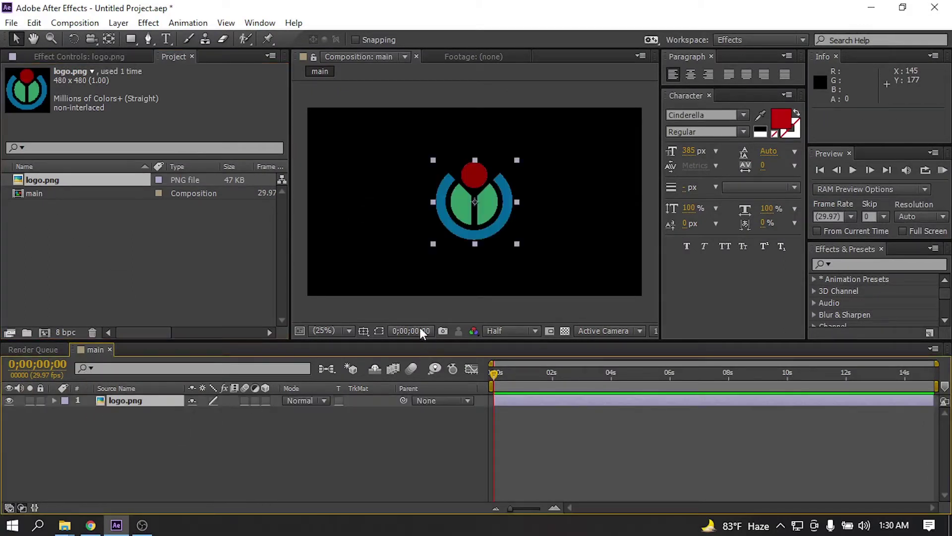
Use a temporary grid overlay to nudge the logo slightly upward in the frame
click(366, 332)
click(393, 380)
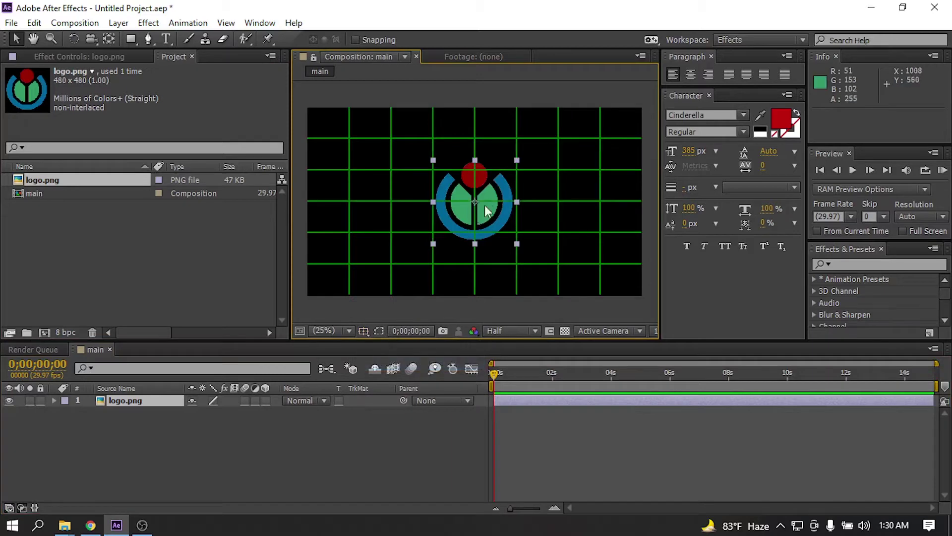
mouse_move(498, 209)
mouse_down()
mouse_move(507, 204)
mouse_move(496, 207)
mouse_up()
key(ctrl+')
Pre-compose the logo.png layer as 'Editz_Logo', moving all attributes into it
click(160, 437)
click(104, 403)
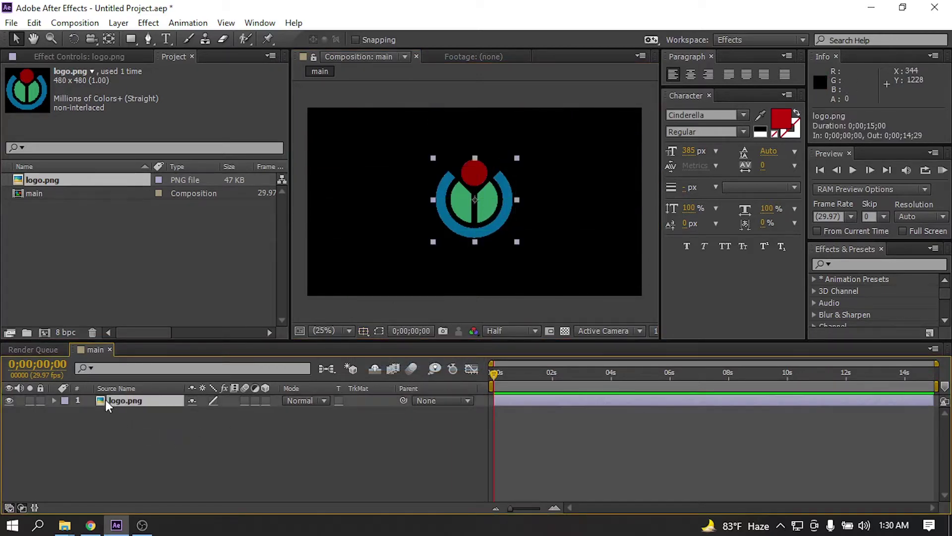
right_click(120, 403)
click(189, 441)
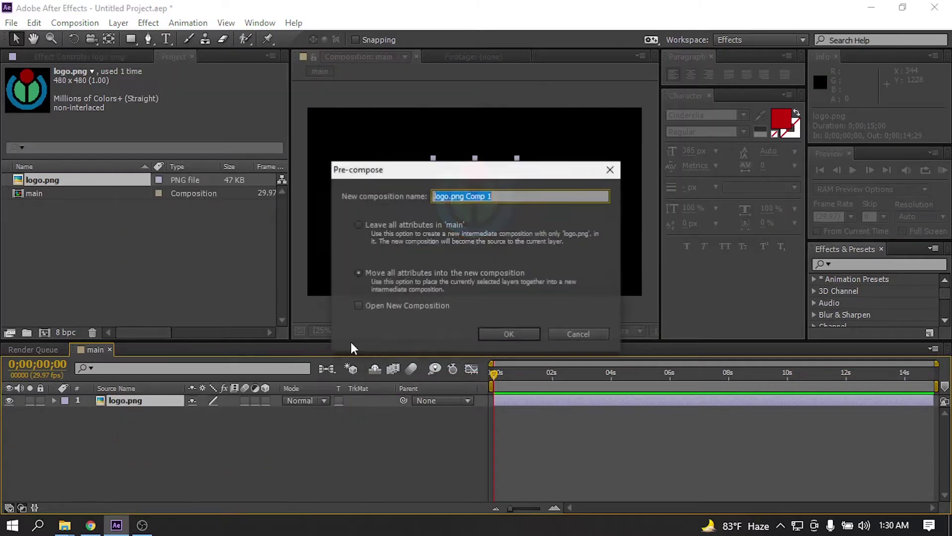
text(Editz)
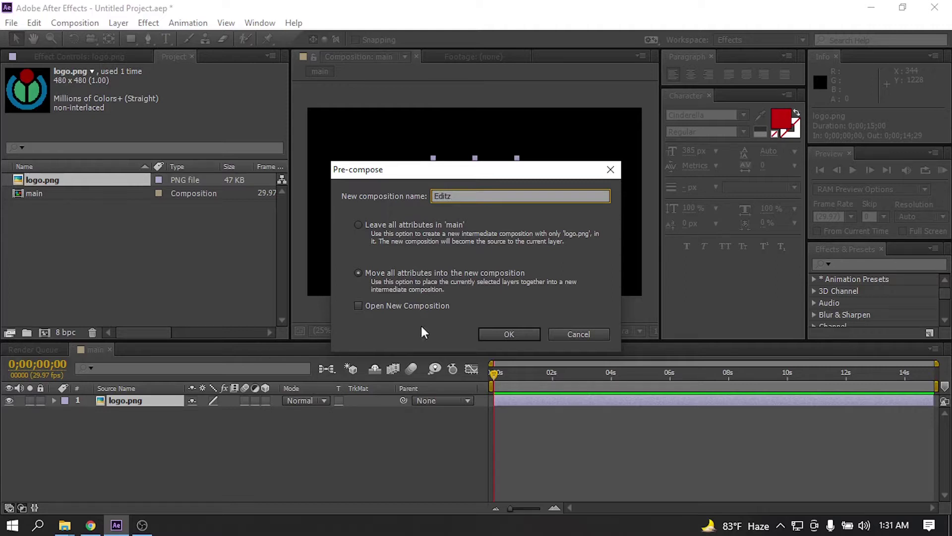
text(_)
text(Loo)
text(go)
click(362, 275)
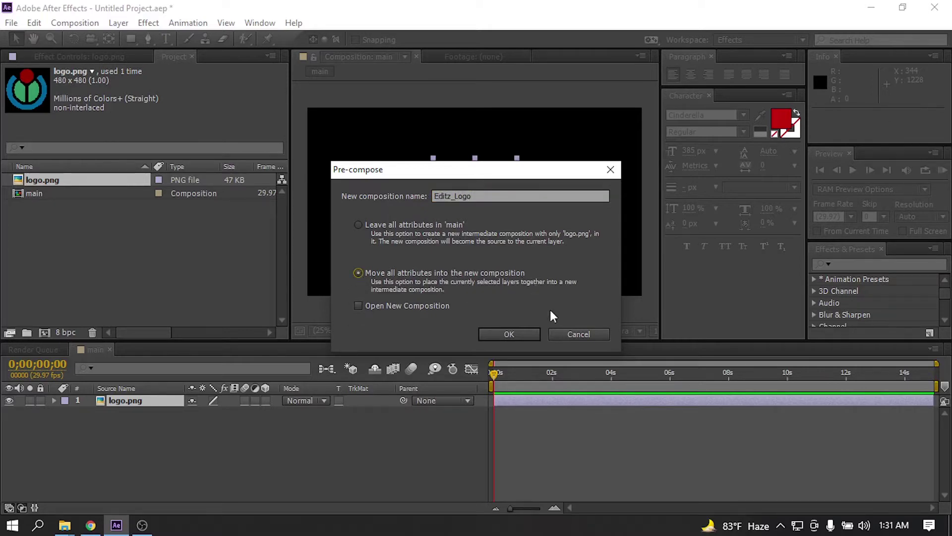
click(504, 333)
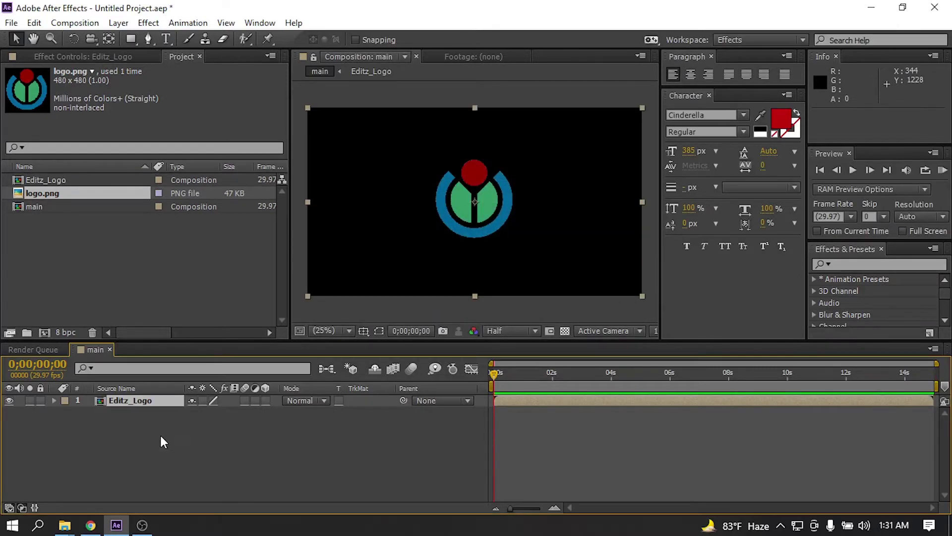
Add a new black solid layer named 'Reflaction'
click(160, 434)
right_click(107, 457)
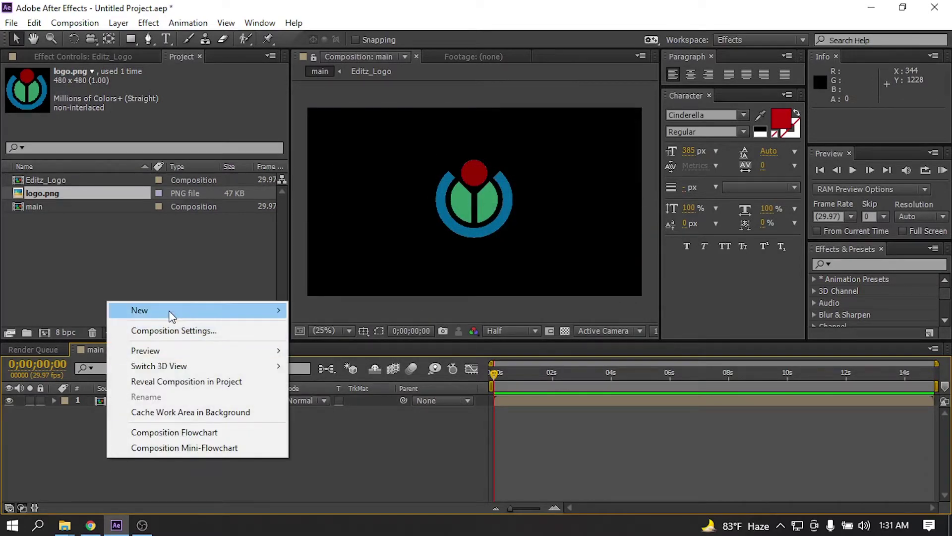
mouse_move(170, 313)
click(321, 346)
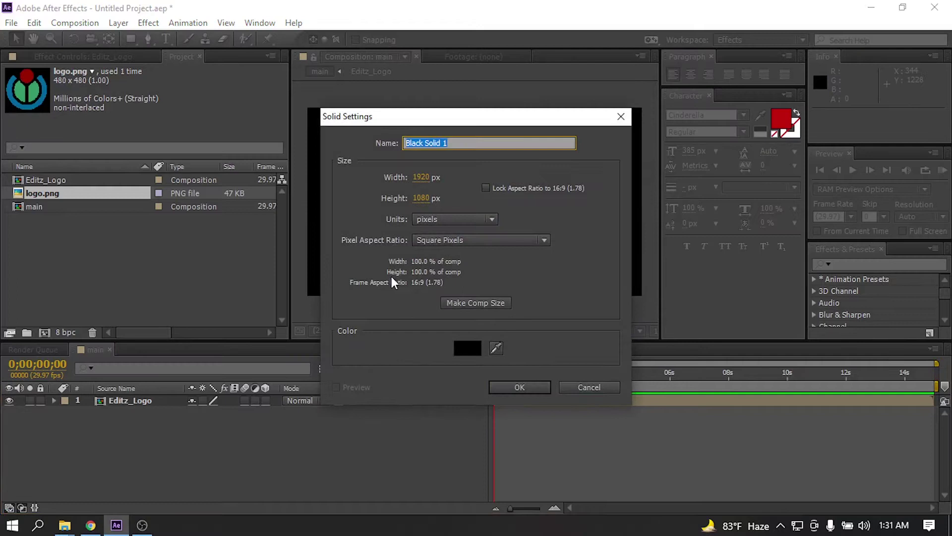
text(Reflaction)
click(471, 350)
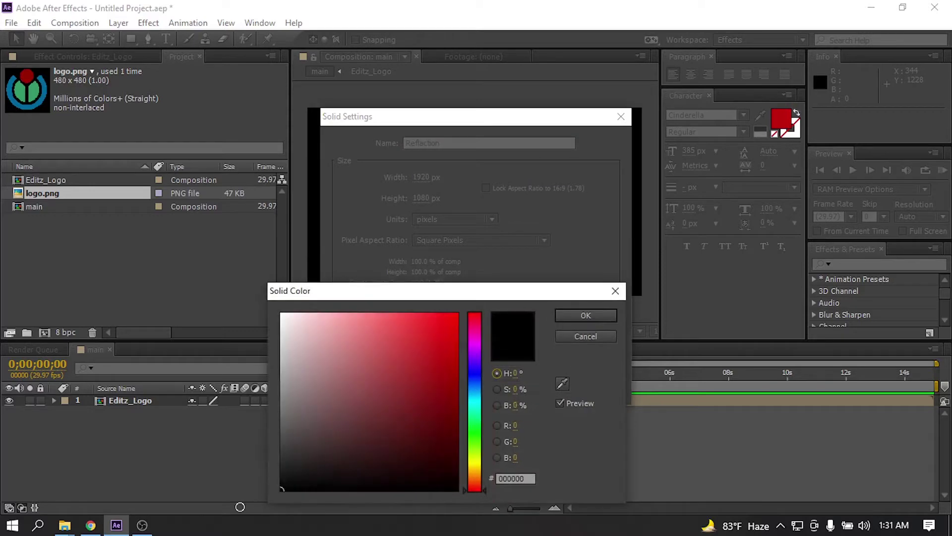
click(587, 315)
click(523, 384)
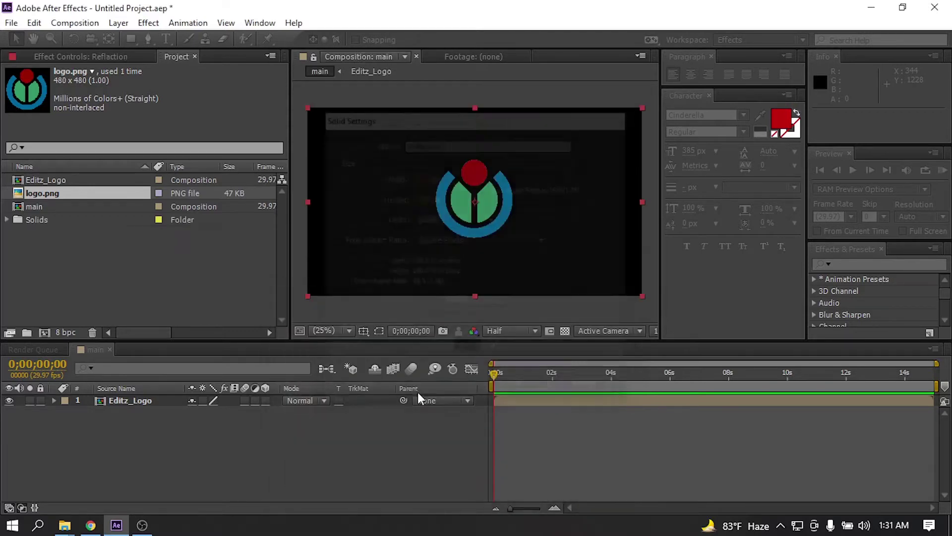
Move the Reflaction solid beneath the Editz_Logo layer
click(120, 404)
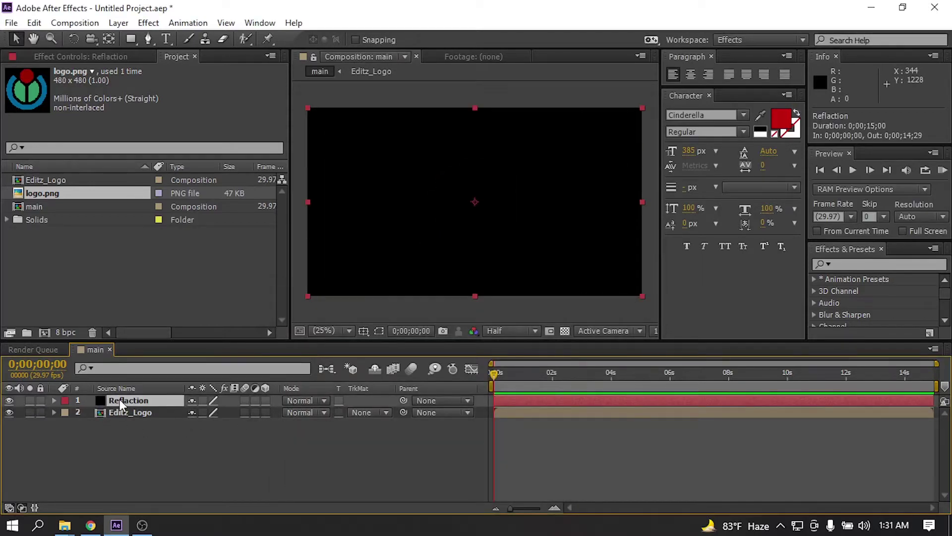
mouse_move(121, 405)
mouse_down()
mouse_move(121, 426)
mouse_move(127, 420)
mouse_up()
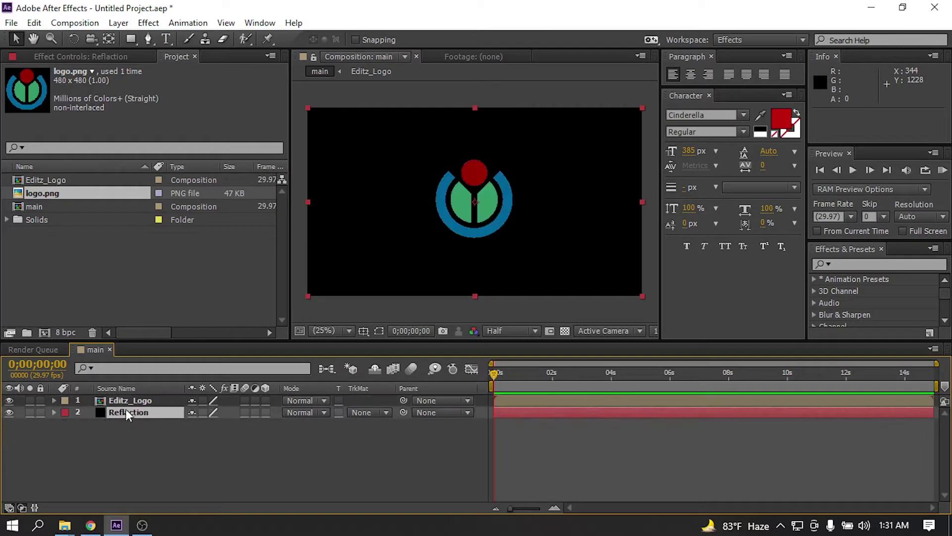
click(138, 400)
click(128, 413)
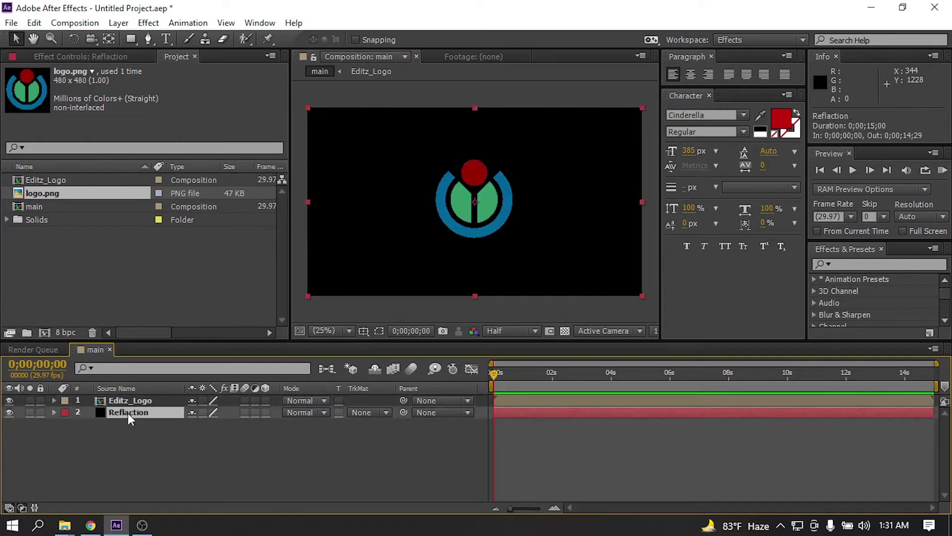
key(ctrl+space)
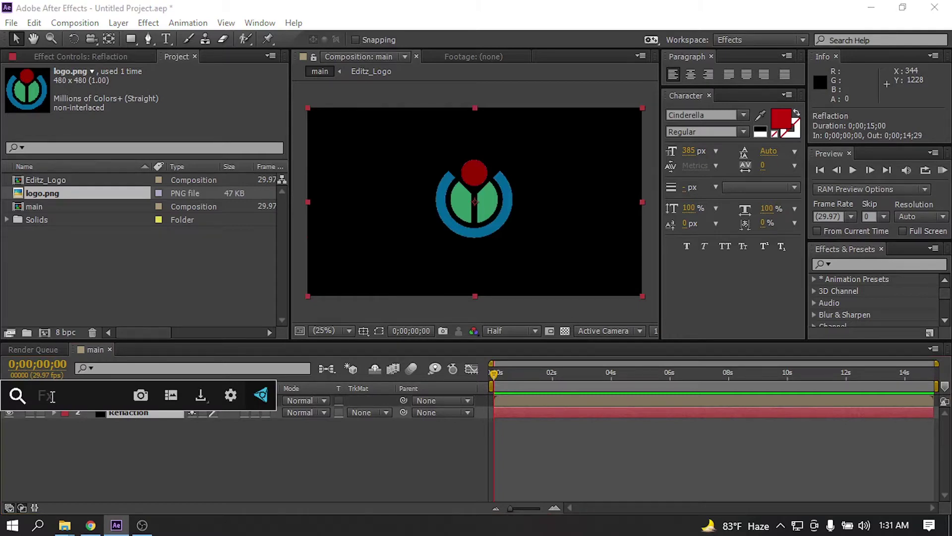
Apply Fractal Noise to Reflaction with the fractal type set to Max
text(fra)
click(79, 398)
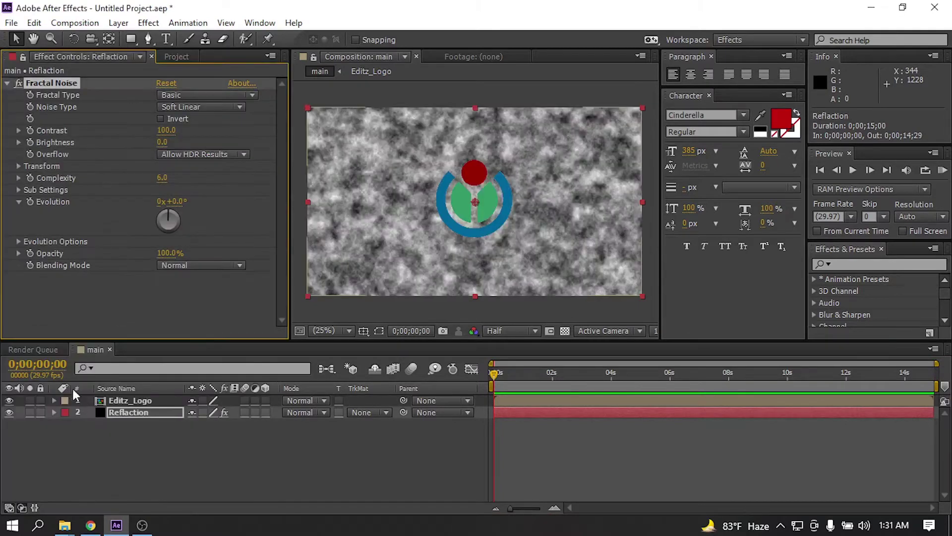
click(181, 99)
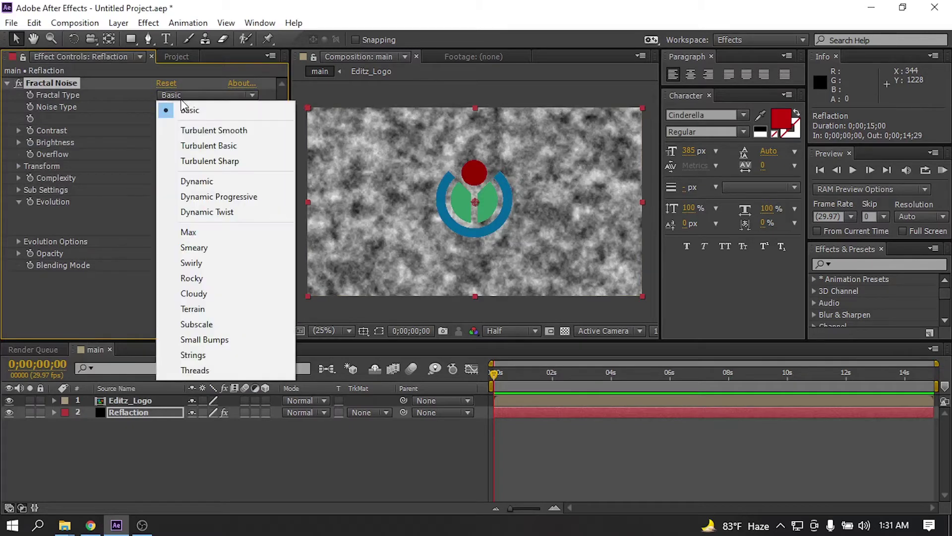
click(202, 232)
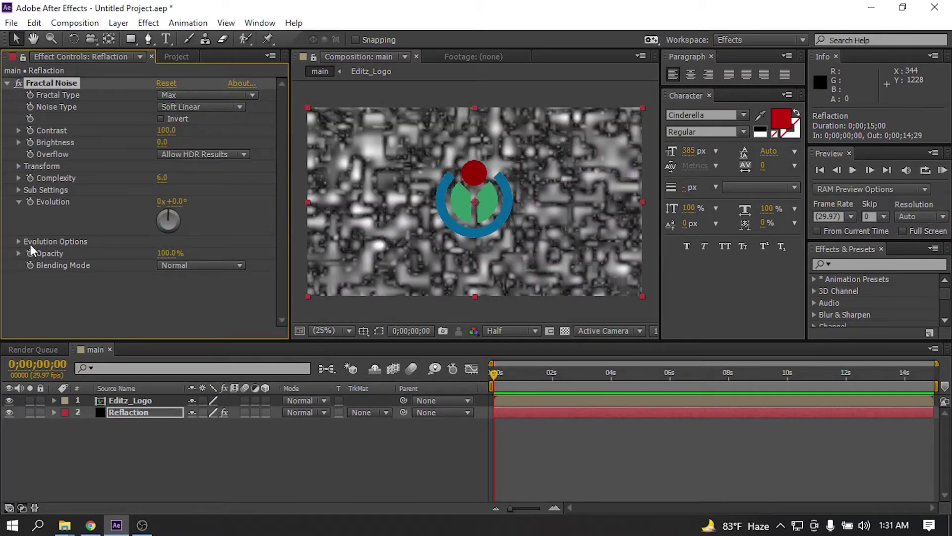
Hide Editz_Logo and stretch the noise with non-uniform scaling, Scale Height 10000
click(10, 400)
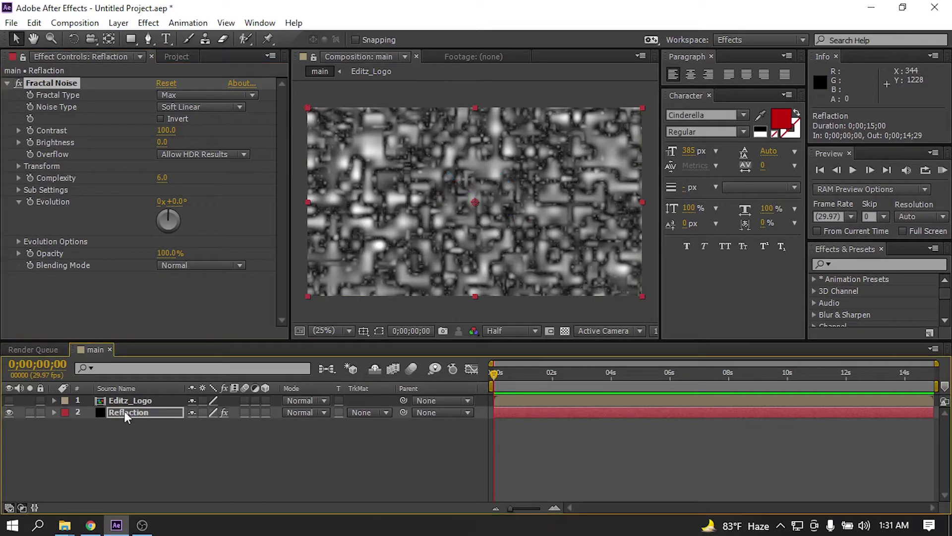
click(18, 165)
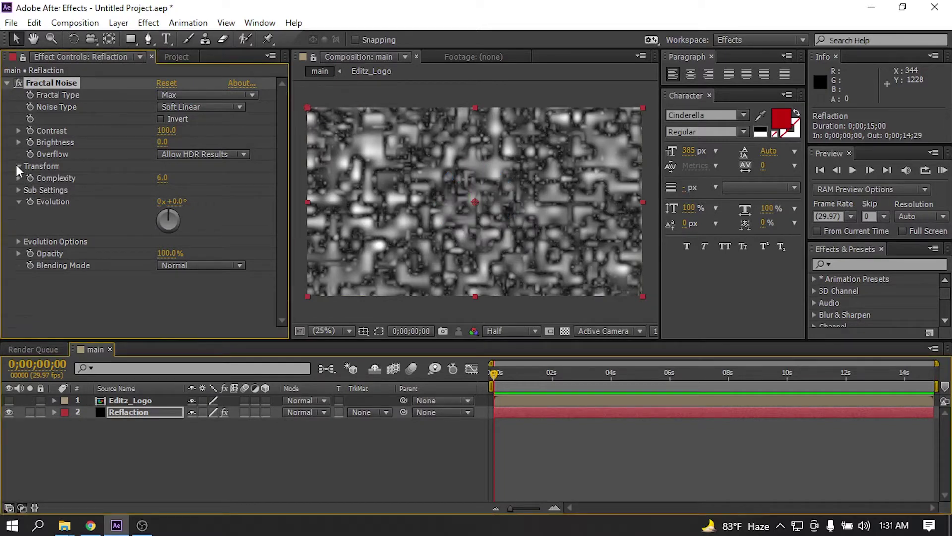
click(160, 189)
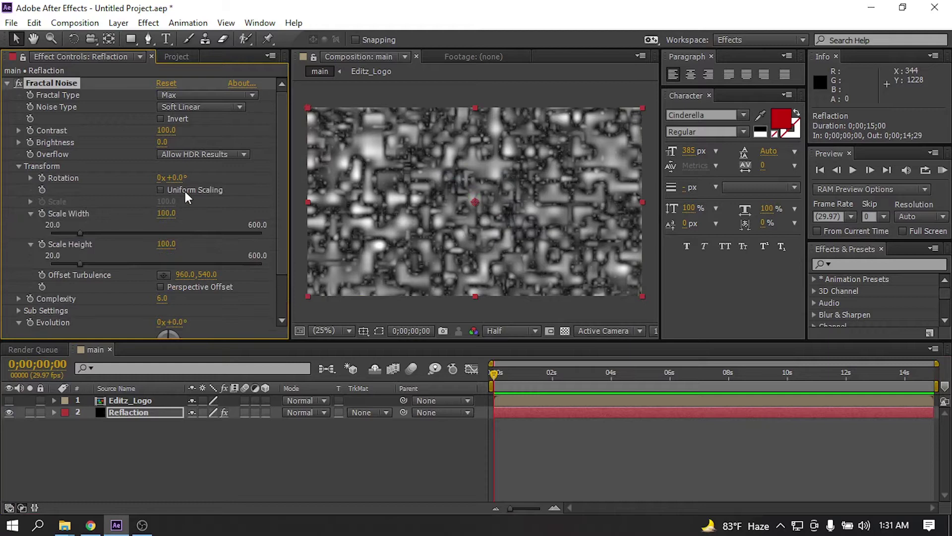
click(165, 247)
text(10000)
click(225, 248)
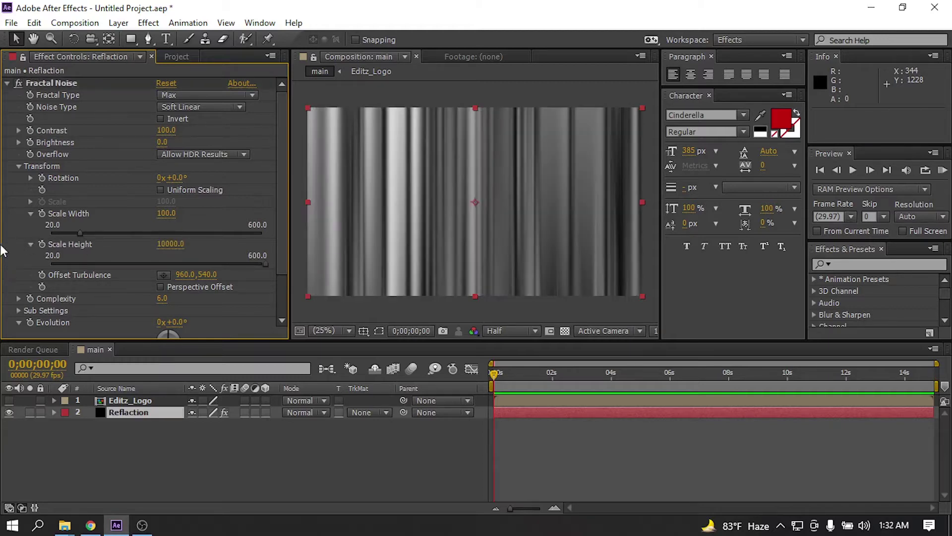
scroll(7, 239, down, 3)
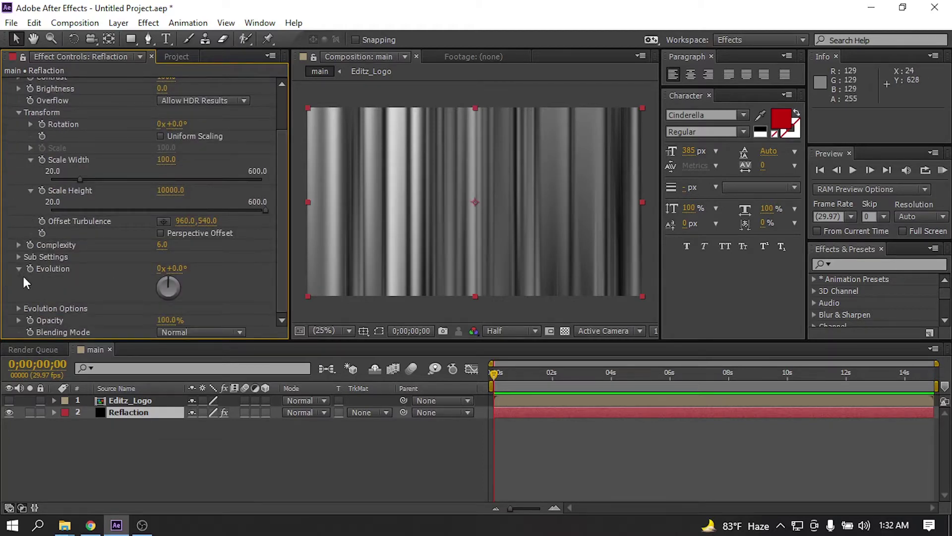
drag(497, 371, 479, 381)
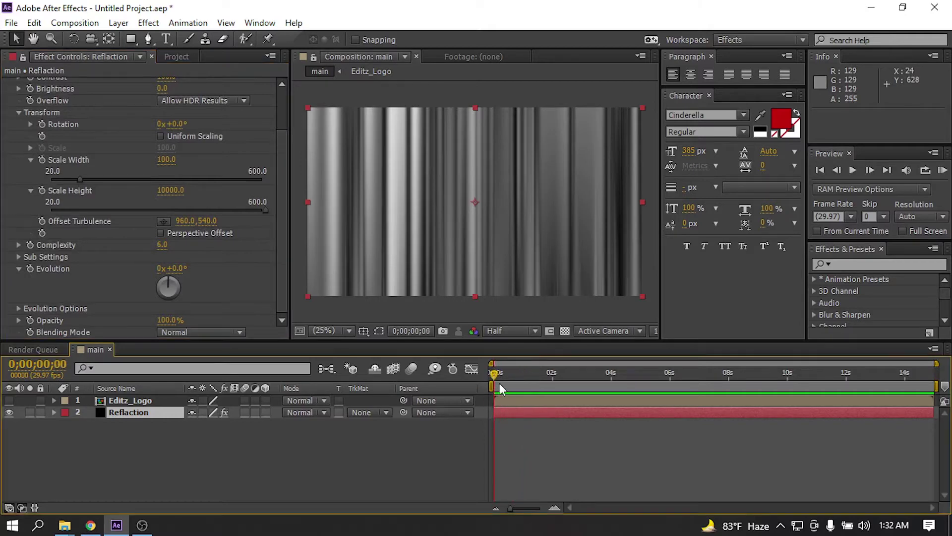
Keyframe Evolution from 0 to 180° and Offset Turbulence X to 1700 at the last frame
click(30, 269)
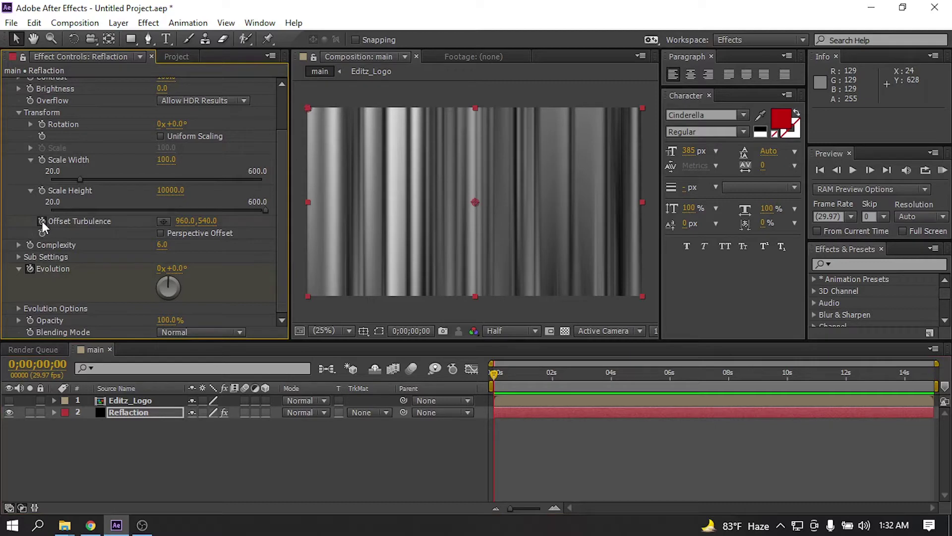
drag(491, 372, 938, 397)
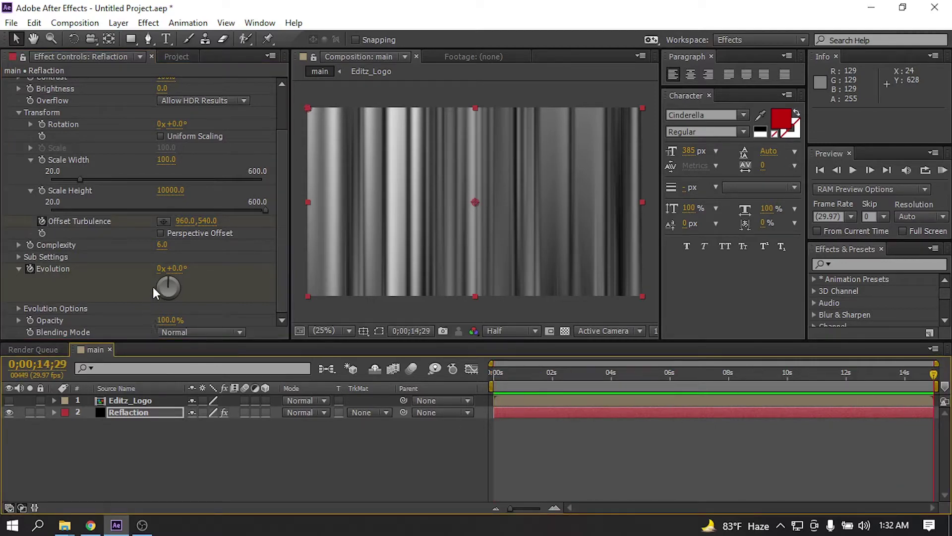
click(177, 268)
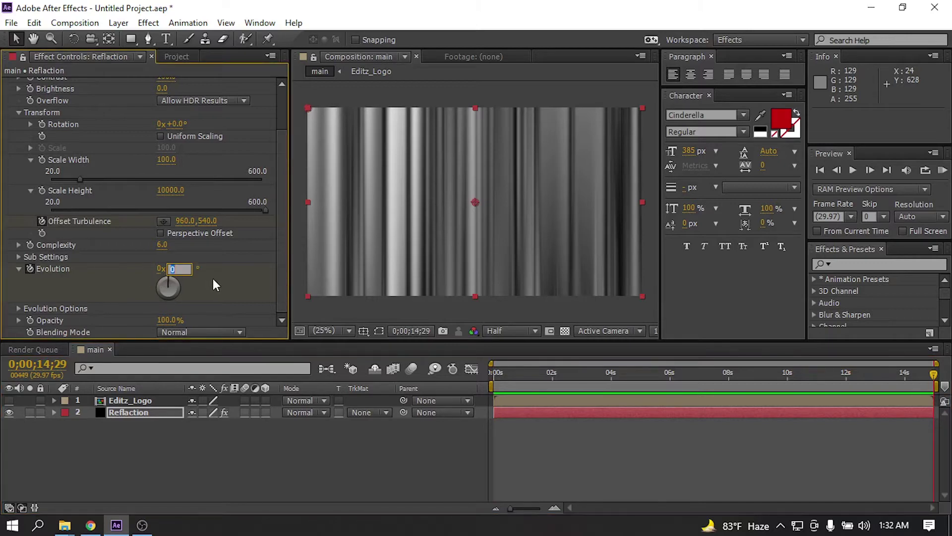
text(180)
click(186, 221)
text(1)
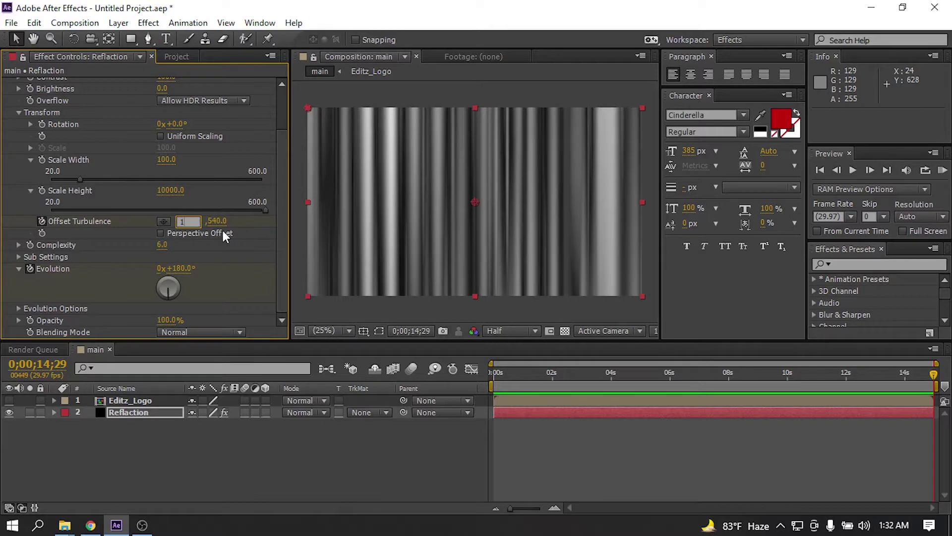
text(700)
key(Return)
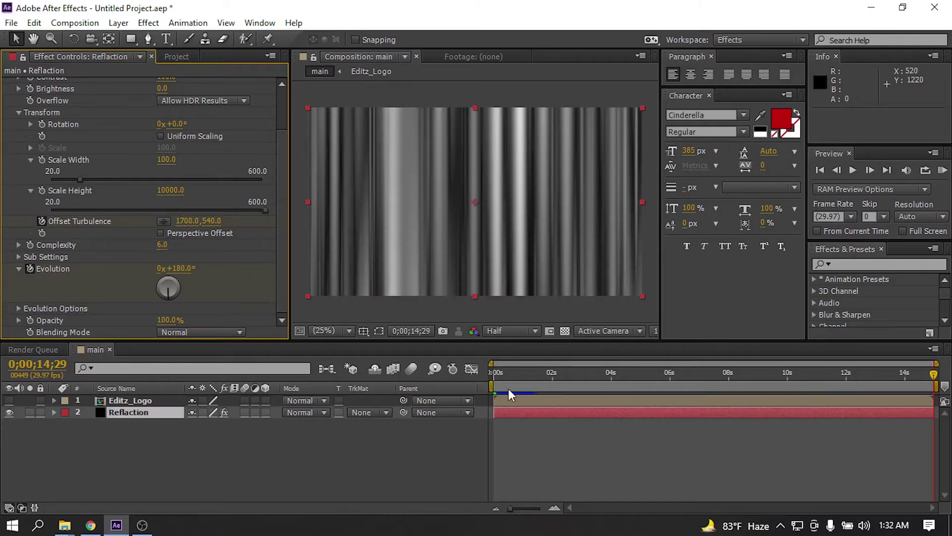
Make Editz_Logo visible again and scale the Reflaction layer down to 50%
drag(508, 388, 642, 390)
click(204, 435)
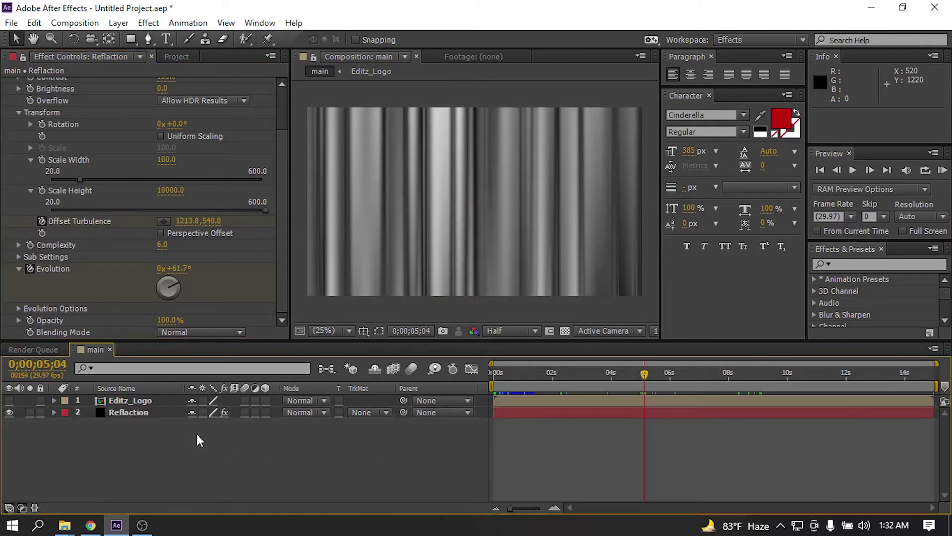
click(139, 412)
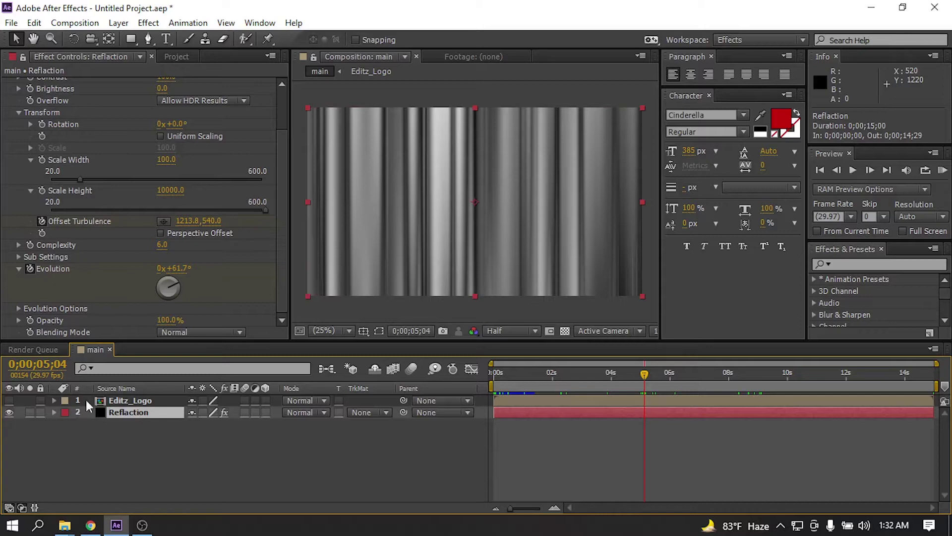
click(10, 400)
click(128, 400)
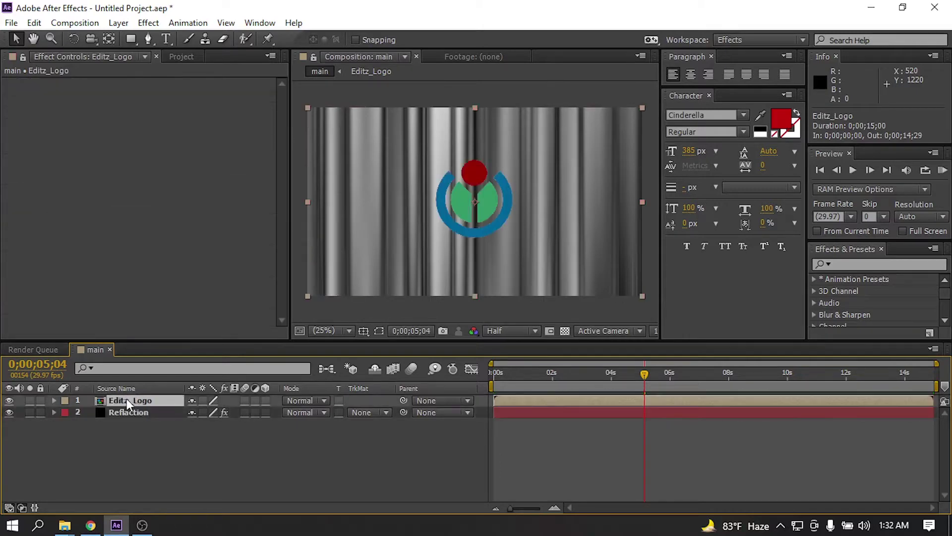
click(124, 412)
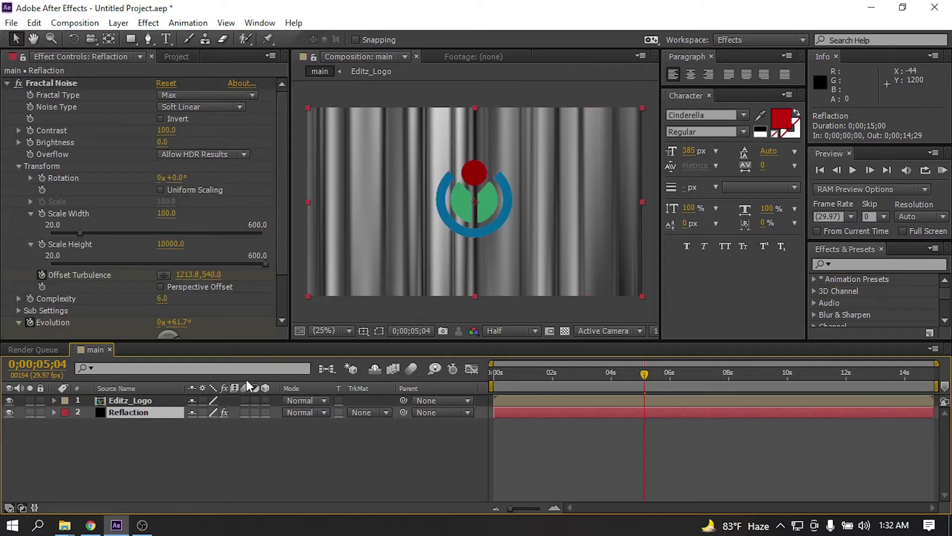
key(s)
drag(213, 424, 171, 420)
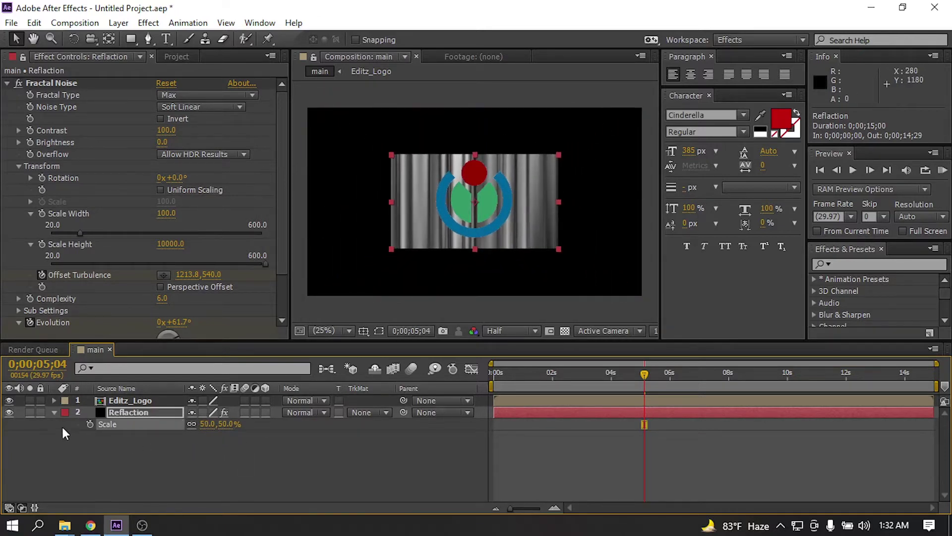
Pre-compose Reflaction into 'Reflaction Comp', keeping Move all attributes selected
click(53, 411)
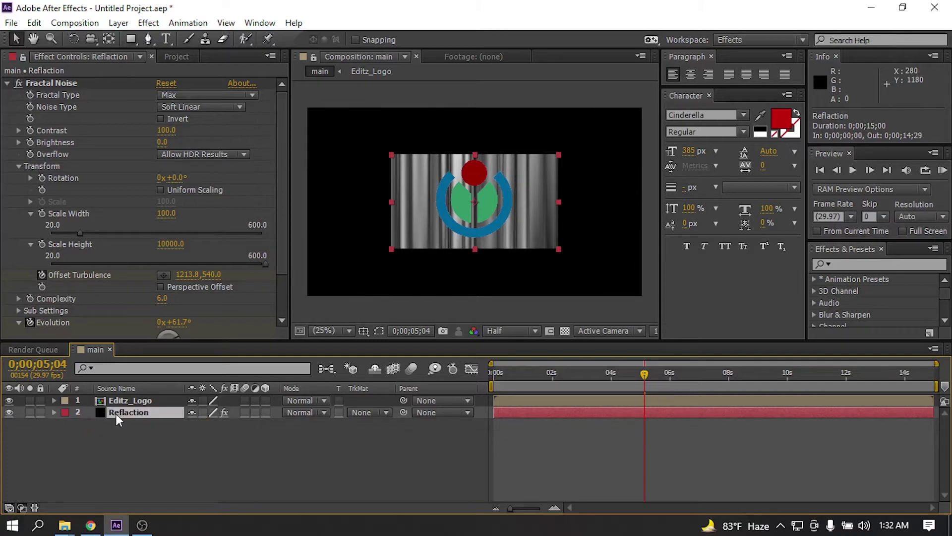
right_click(116, 413)
click(171, 439)
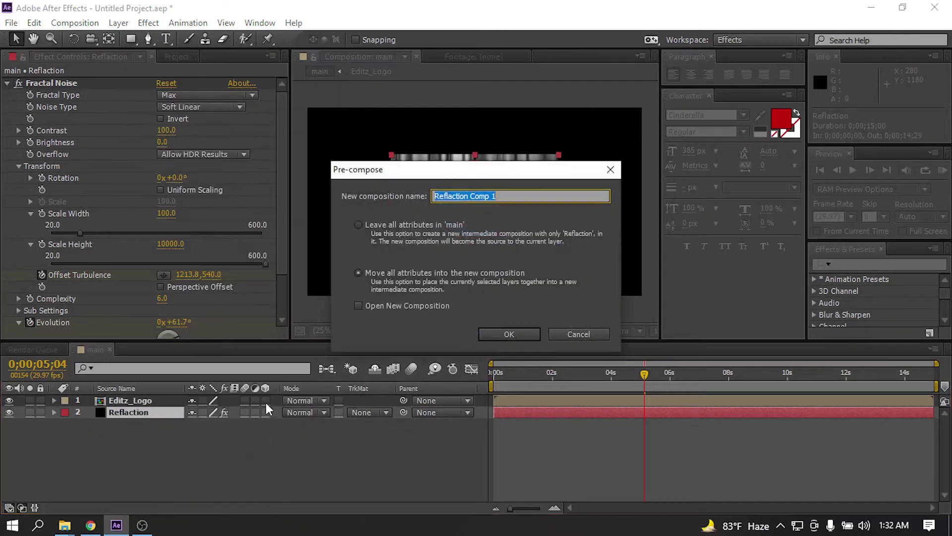
double_click(544, 197)
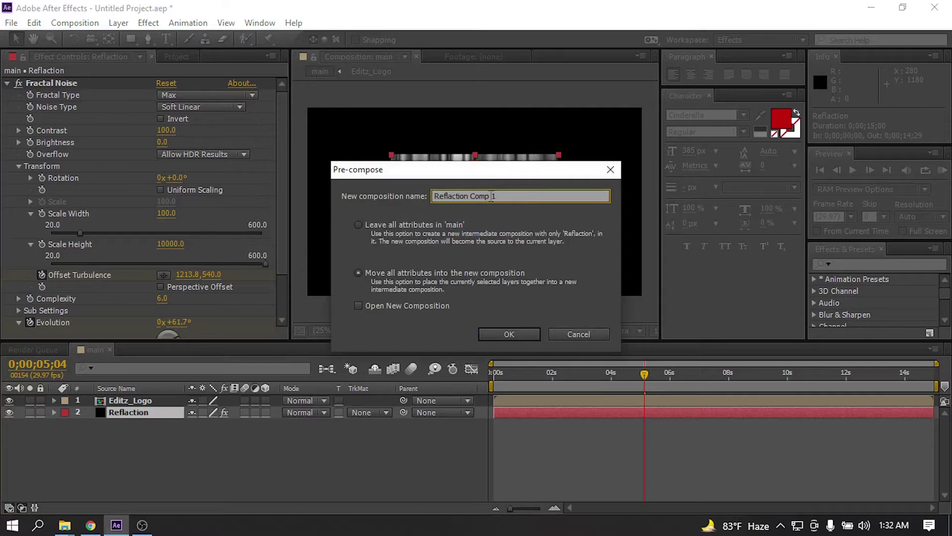
key(BackSpace)
click(359, 271)
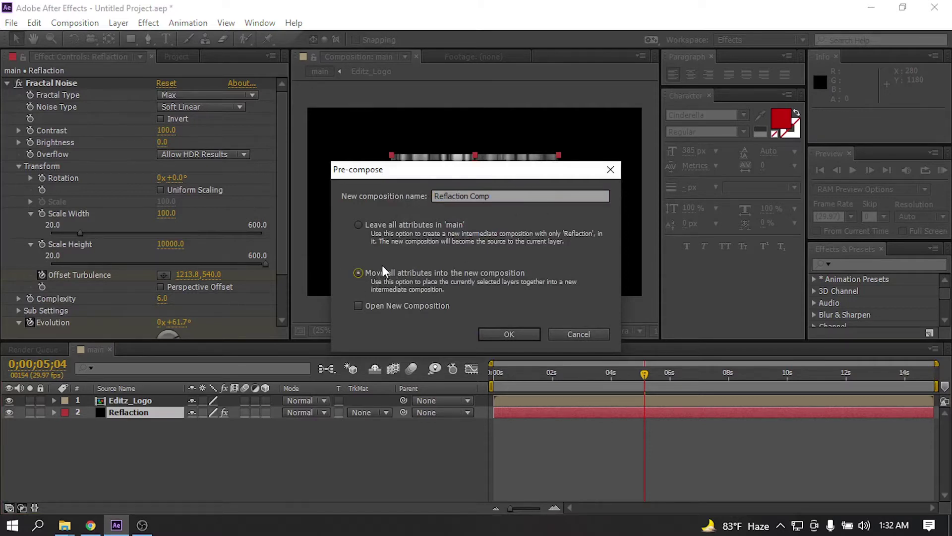
Confirm the Reflaction Comp pre-compose and set its track matte to Editz_Logo's alpha
click(509, 334)
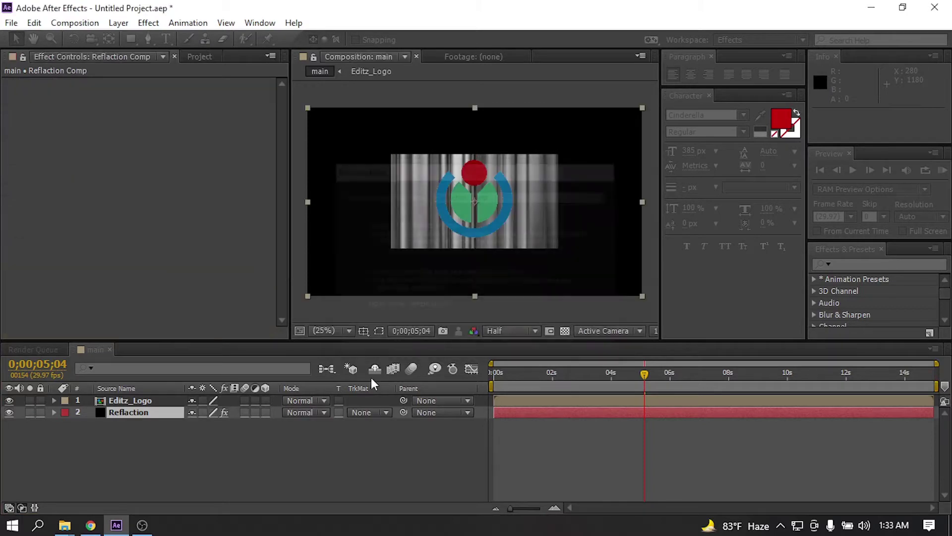
click(368, 413)
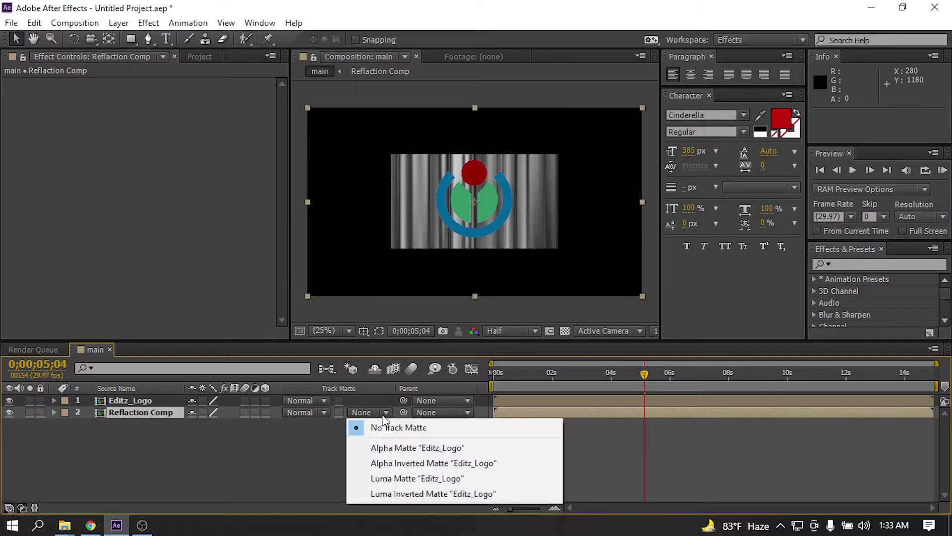
click(287, 446)
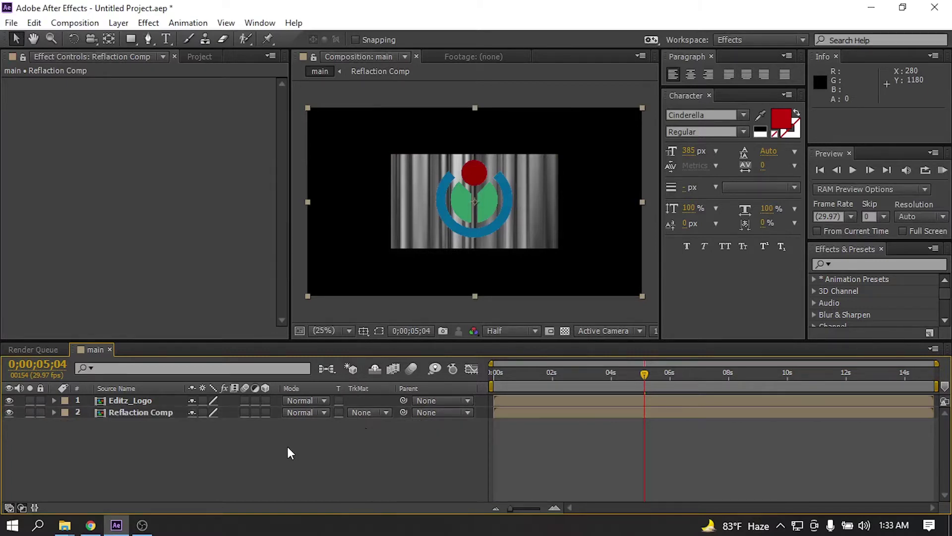
click(20, 507)
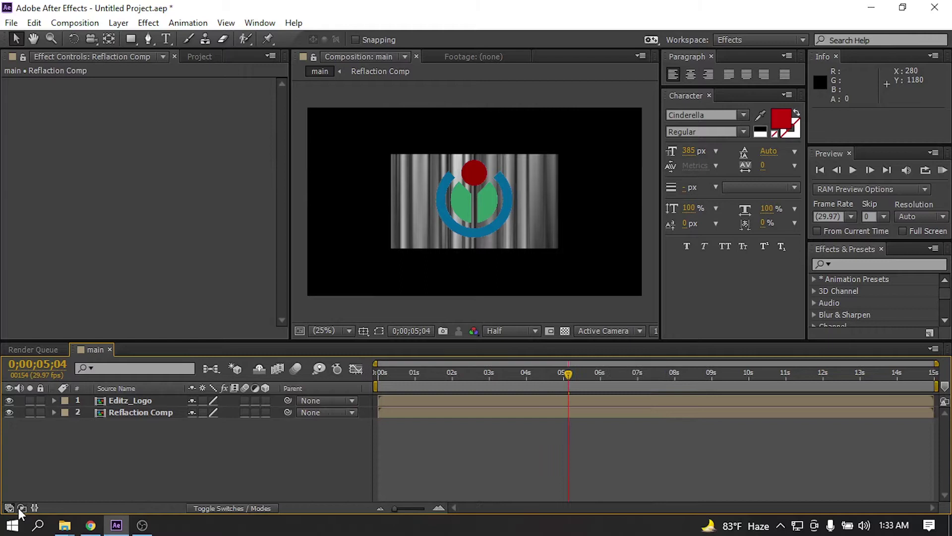
click(20, 507)
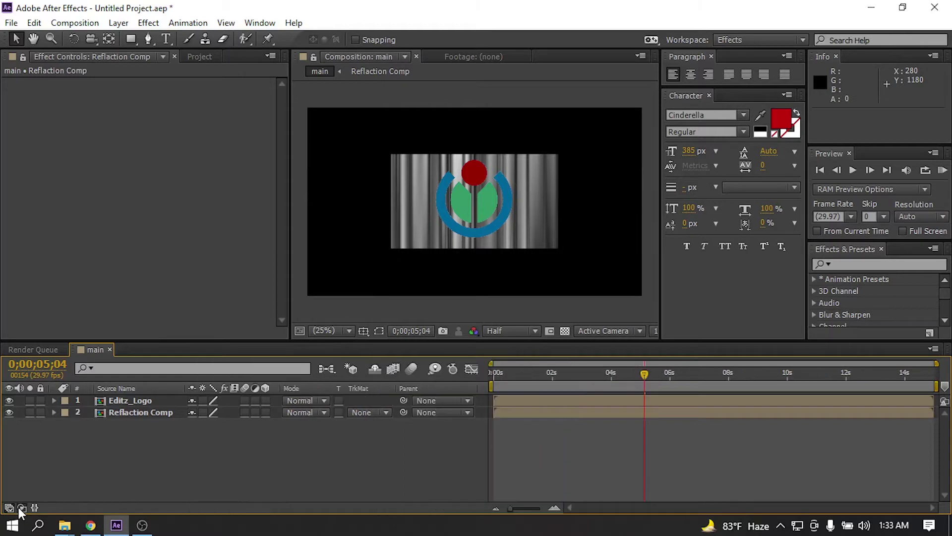
click(351, 413)
click(406, 443)
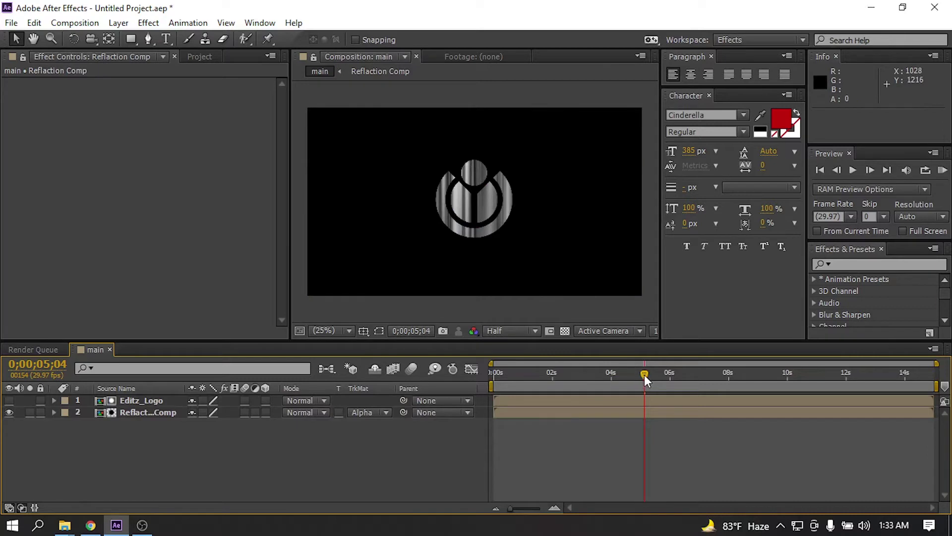
Preview the matted streaks at 0;00;05;12 and select Reflaction Comp
drag(645, 380, 698, 376)
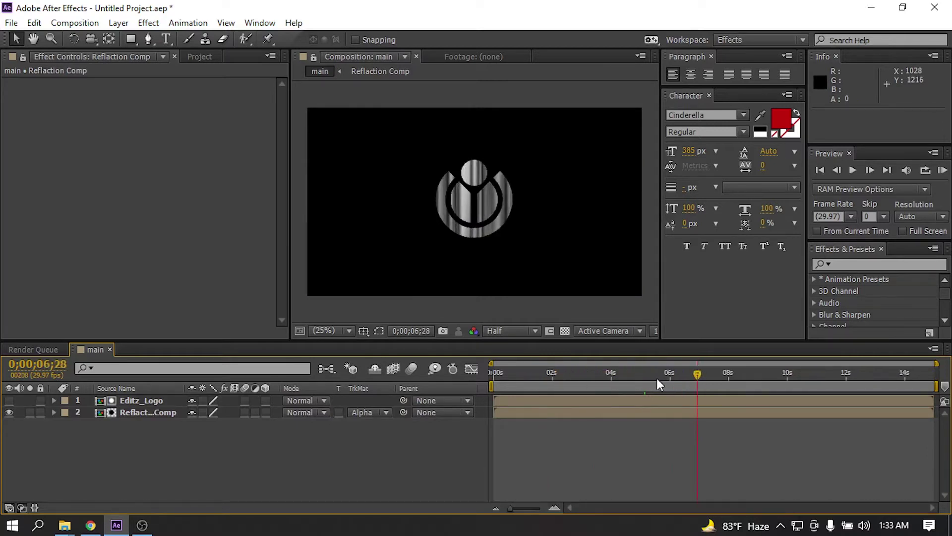
click(653, 378)
click(148, 412)
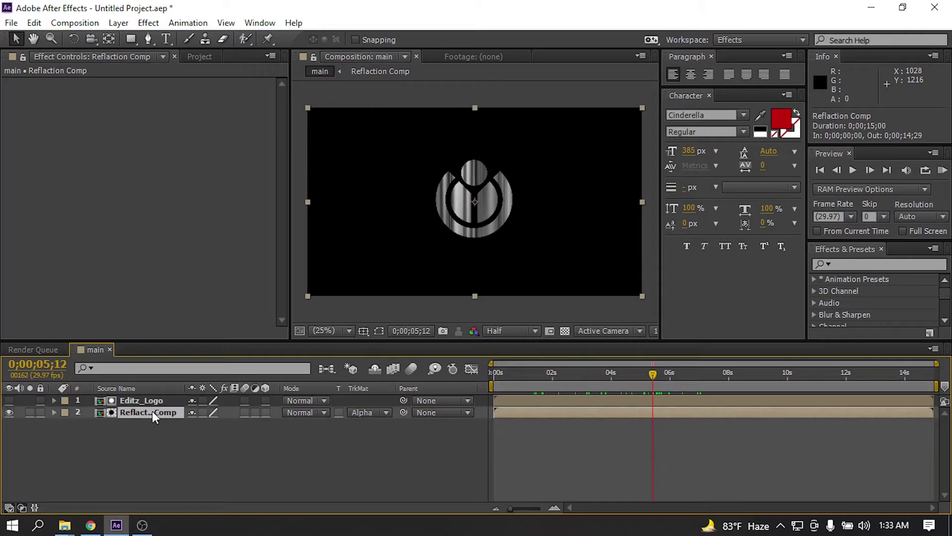
Apply CC Glass to Reflaction Comp using Editz_Logo as the bump map
key(ctrl+space)
text(c)
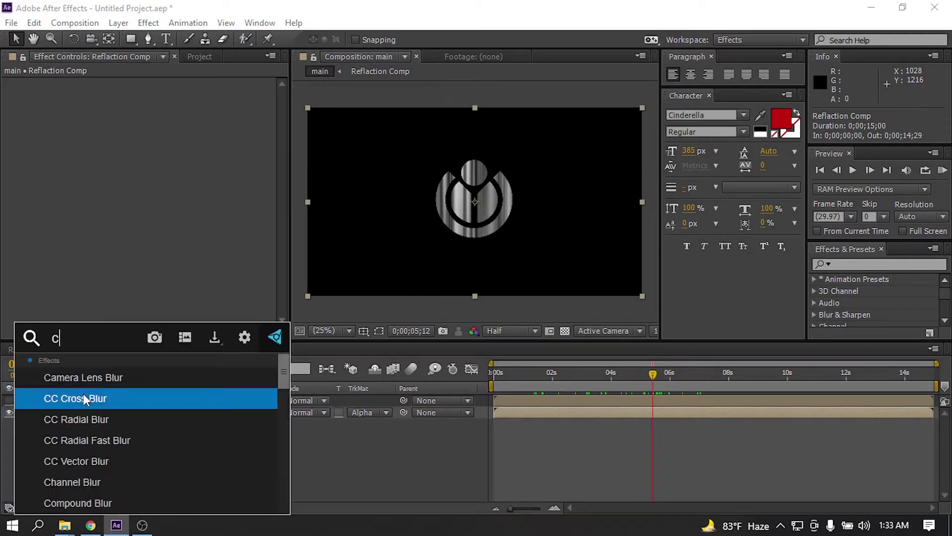
text(c g)
click(85, 417)
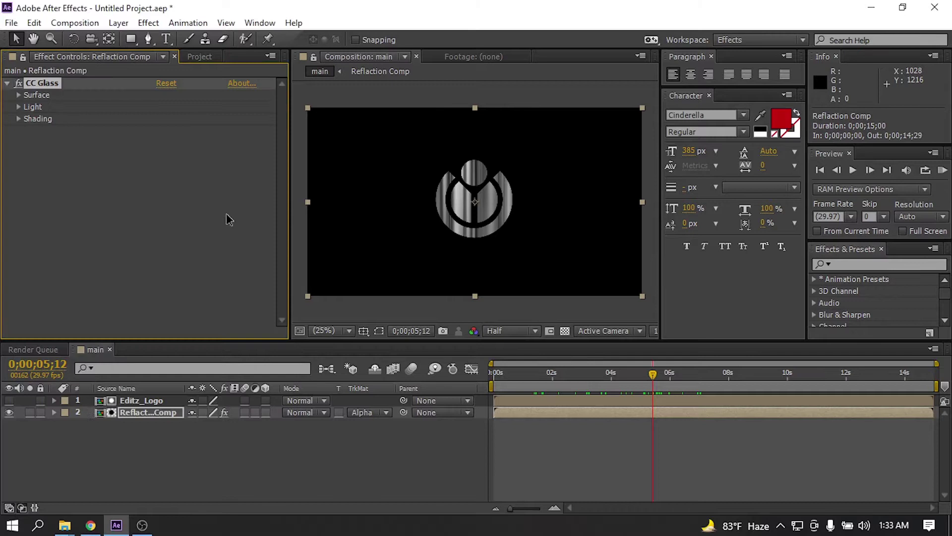
click(19, 96)
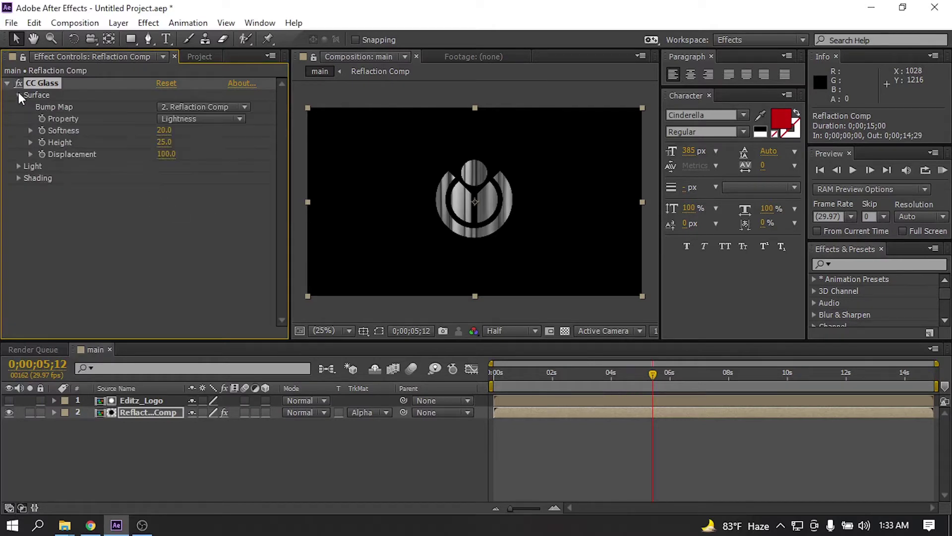
click(173, 107)
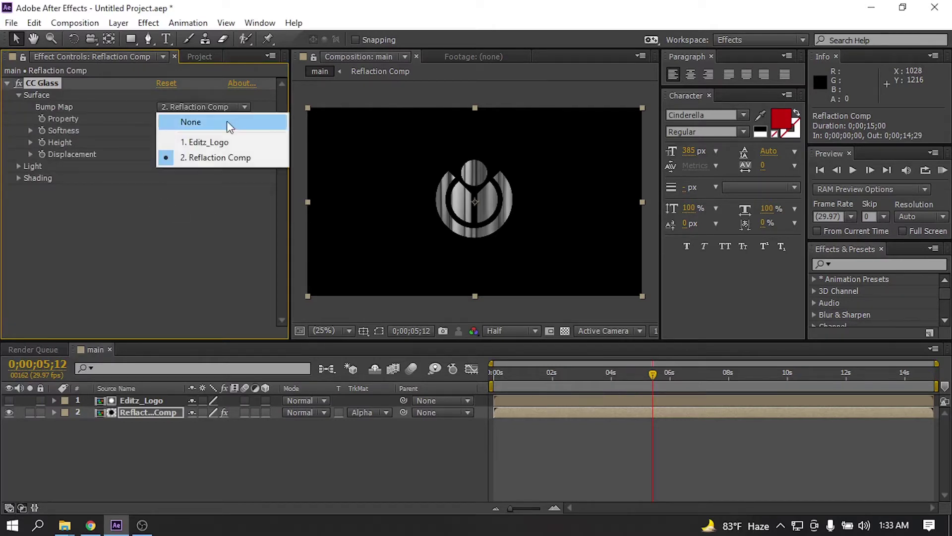
click(214, 143)
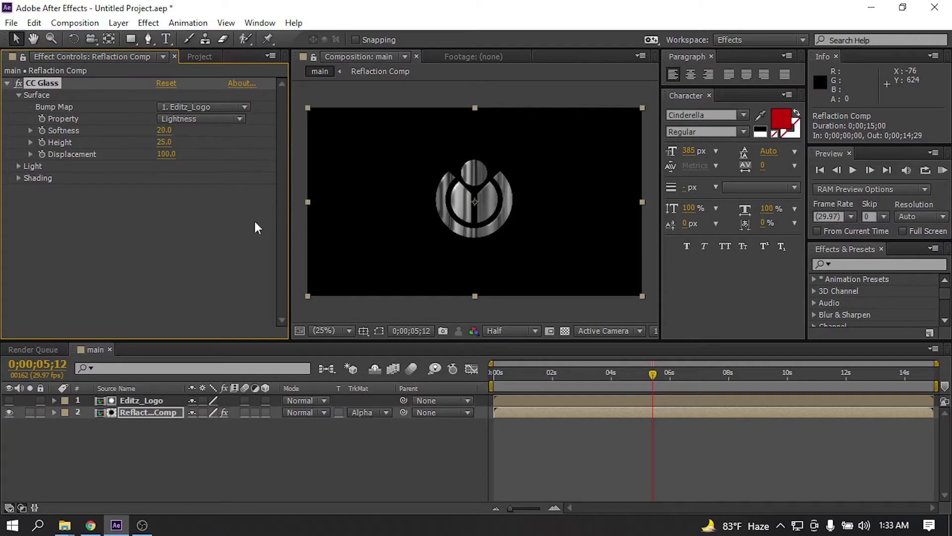
Set CC Glass Softness to 40 and Height to 30, keeping Property as Lightness
click(164, 131)
text(40)
key(Tab)
text(30)
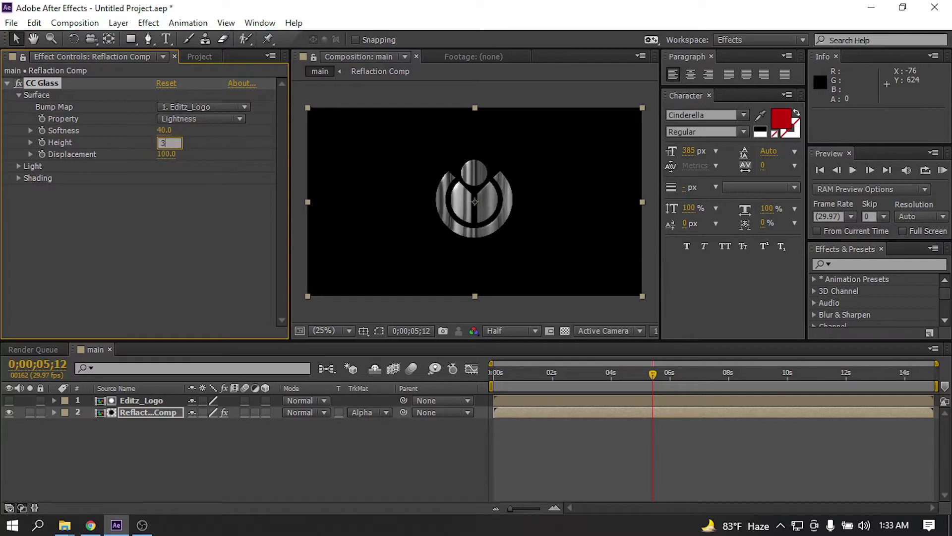
key(Return)
click(180, 121)
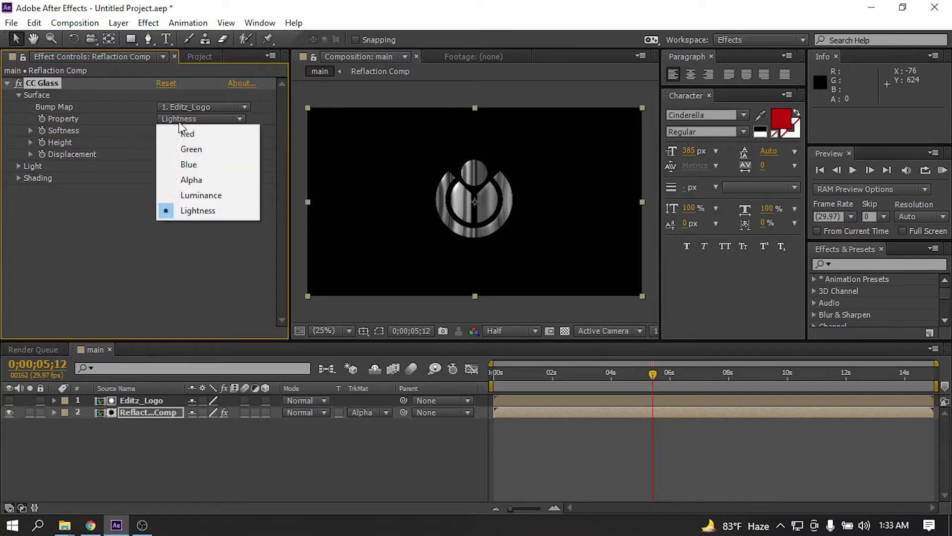
click(219, 212)
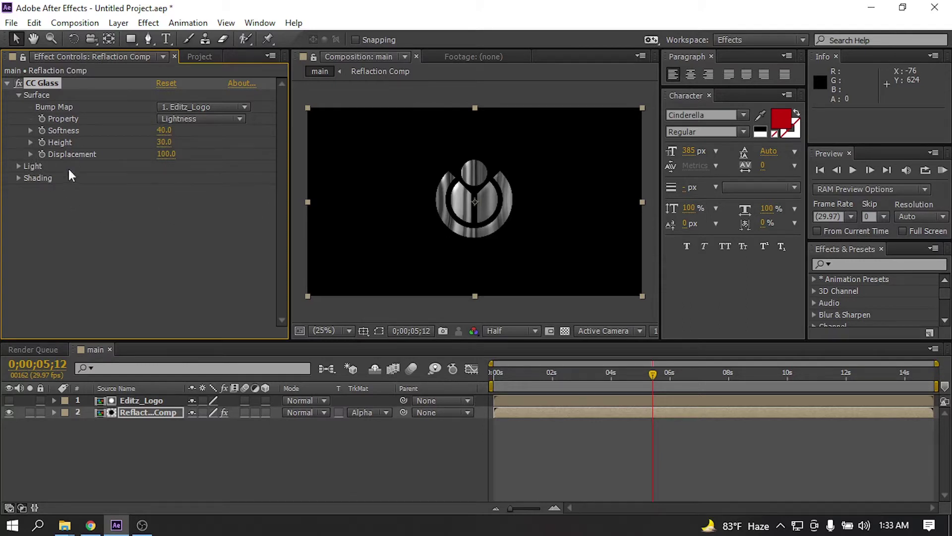
Set CC Glass shading Ambient and Diffuse to 0
click(17, 178)
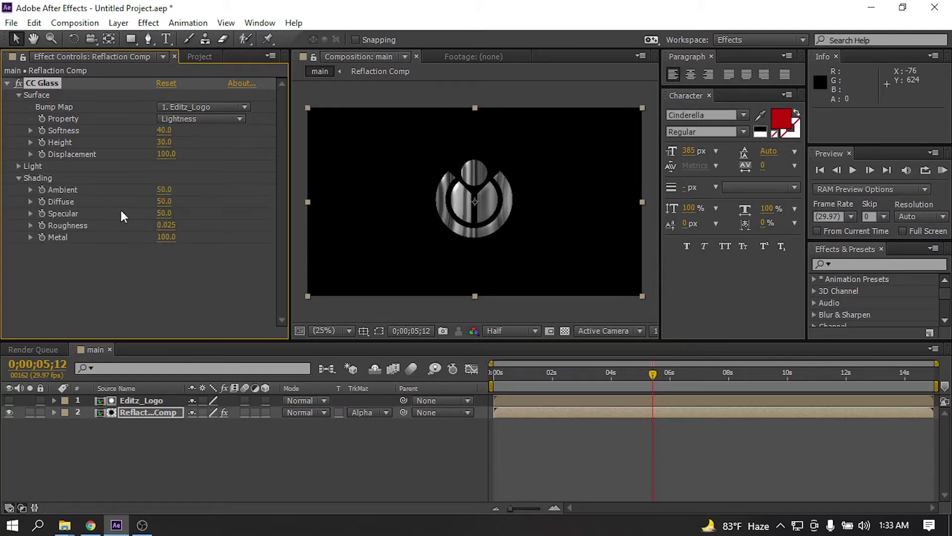
click(159, 190)
text(0)
click(158, 202)
text(0)
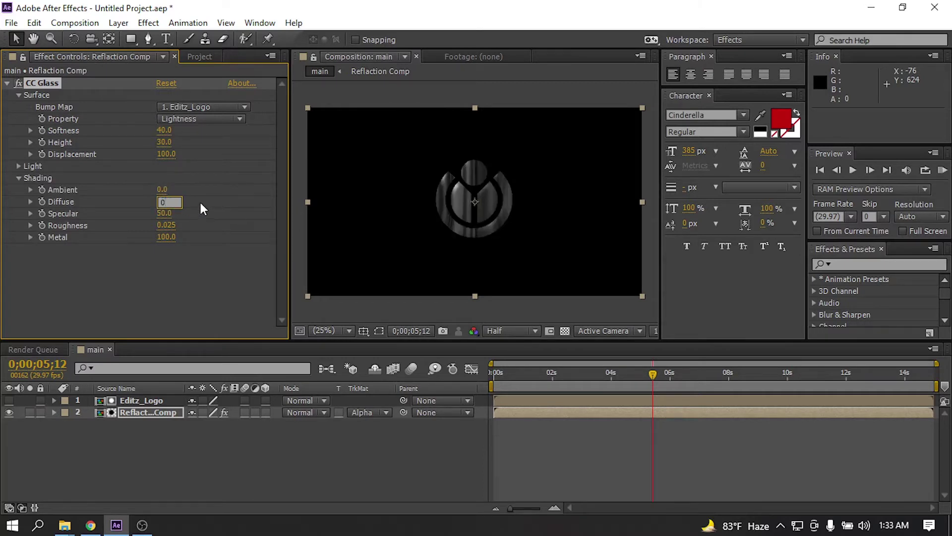
key(Return)
Set CC Glass Roughness to 0.5 and Metal to 0, then select the comp layer
click(167, 226)
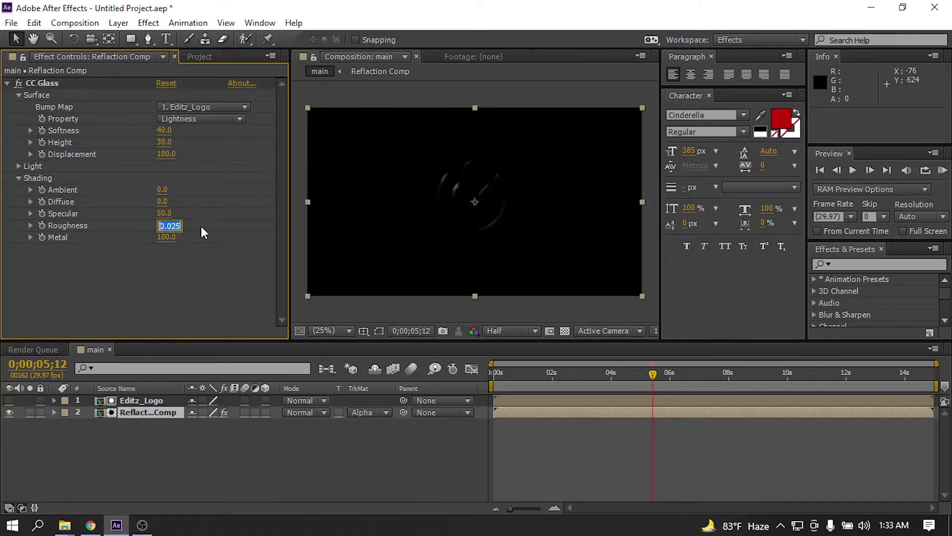
text(0.5)
key(Return)
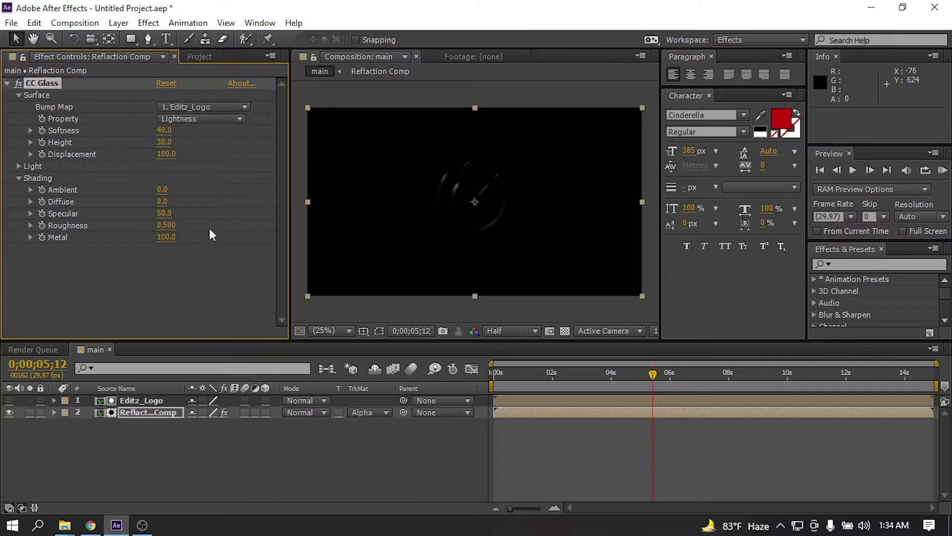
click(166, 237)
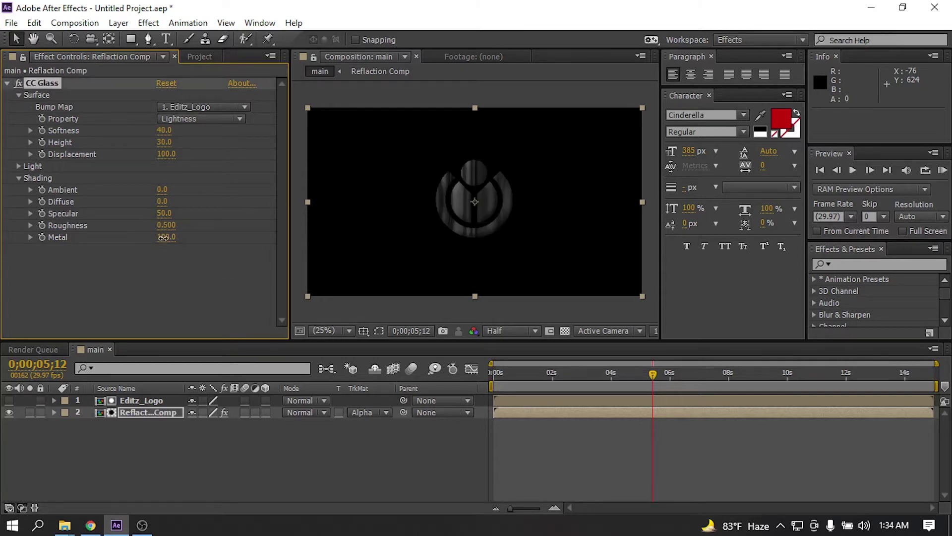
text(0)
key(Return)
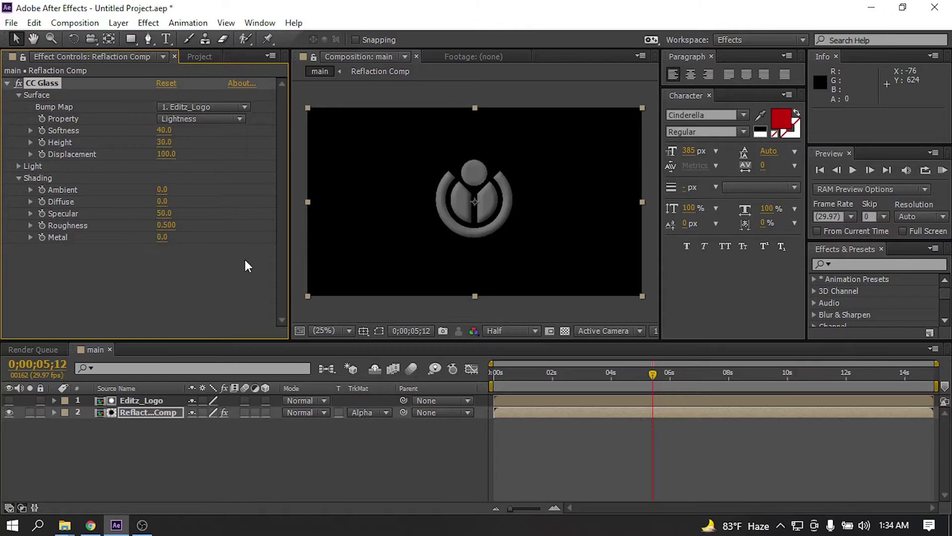
click(162, 237)
click(192, 324)
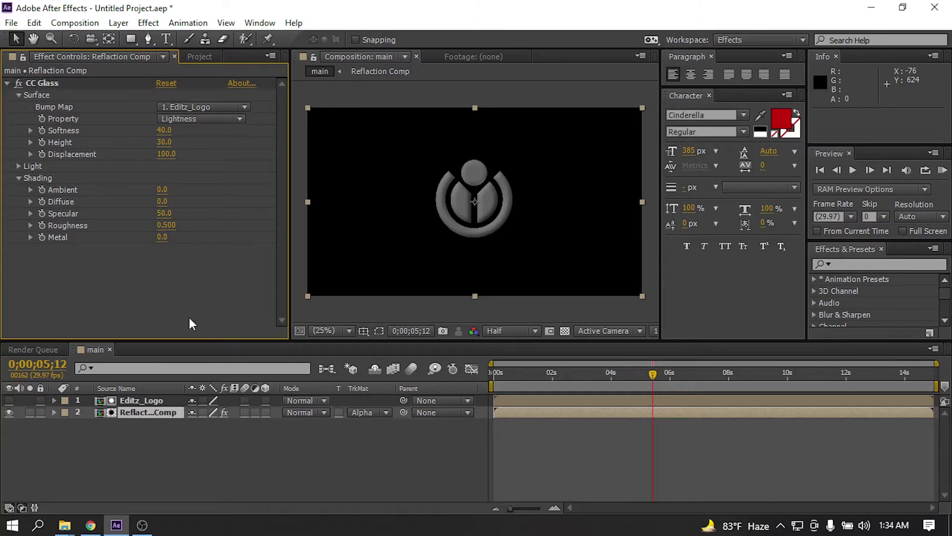
click(126, 410)
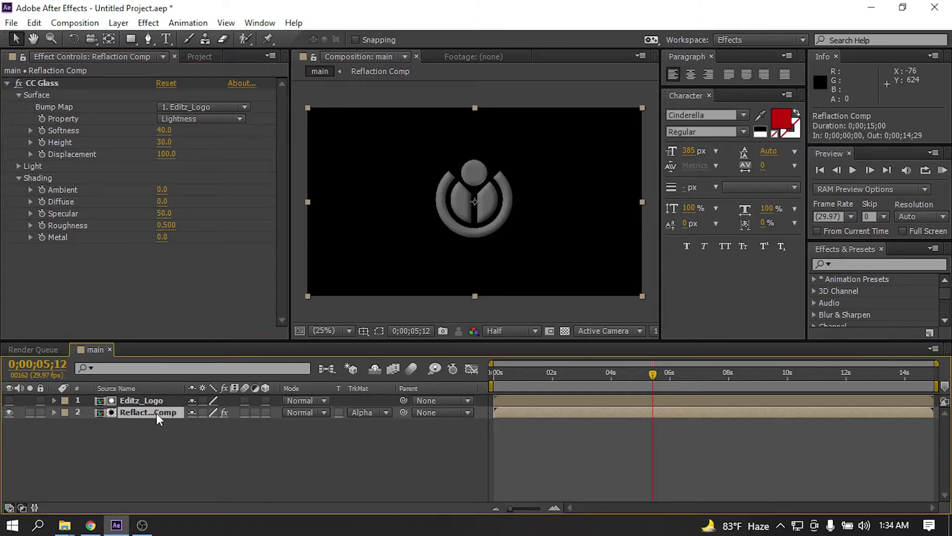
Apply CC Blobbylize to the comp layer with Editz_Logo as the Blob Layer
key(ctrl+space)
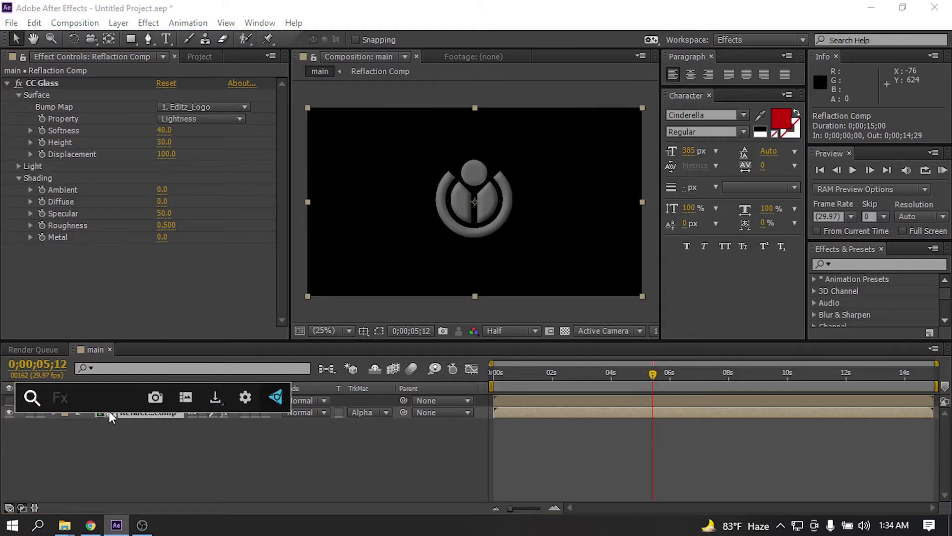
text(cc bl)
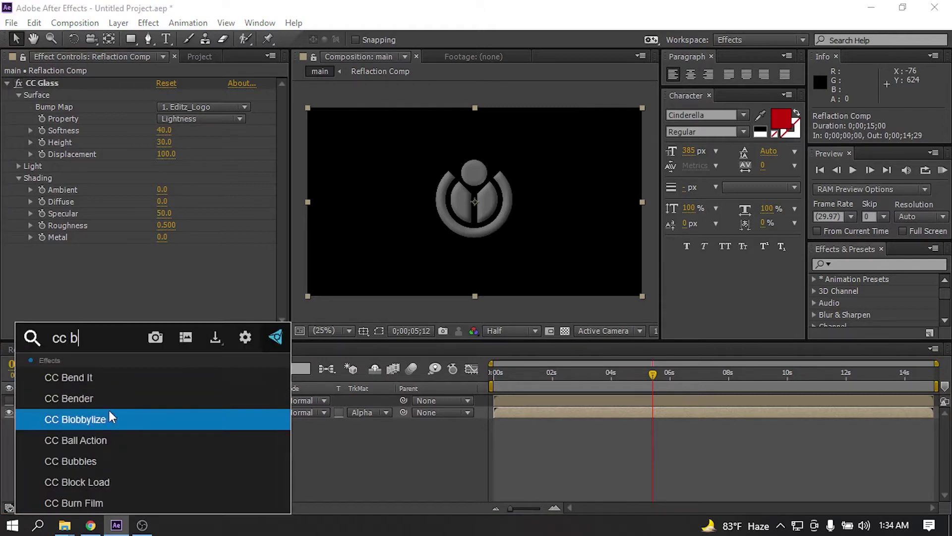
click(87, 379)
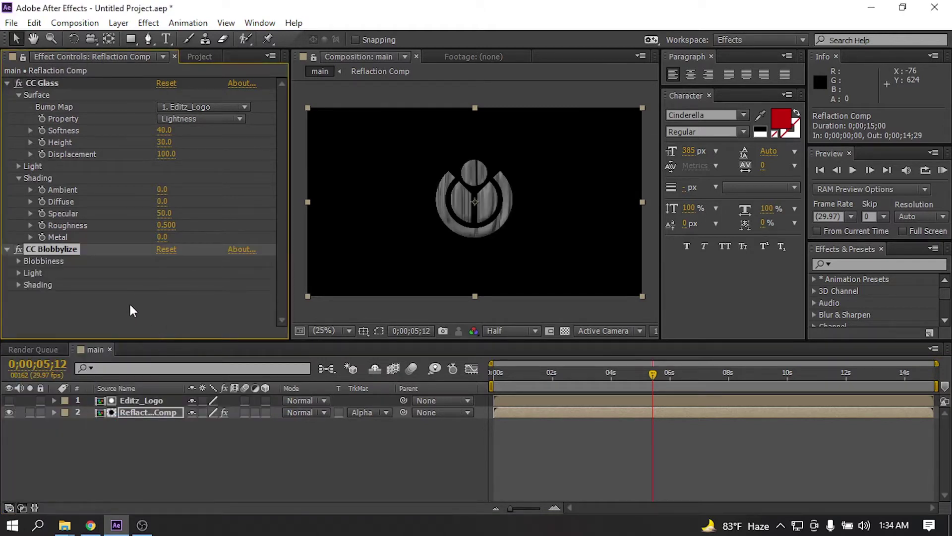
click(19, 261)
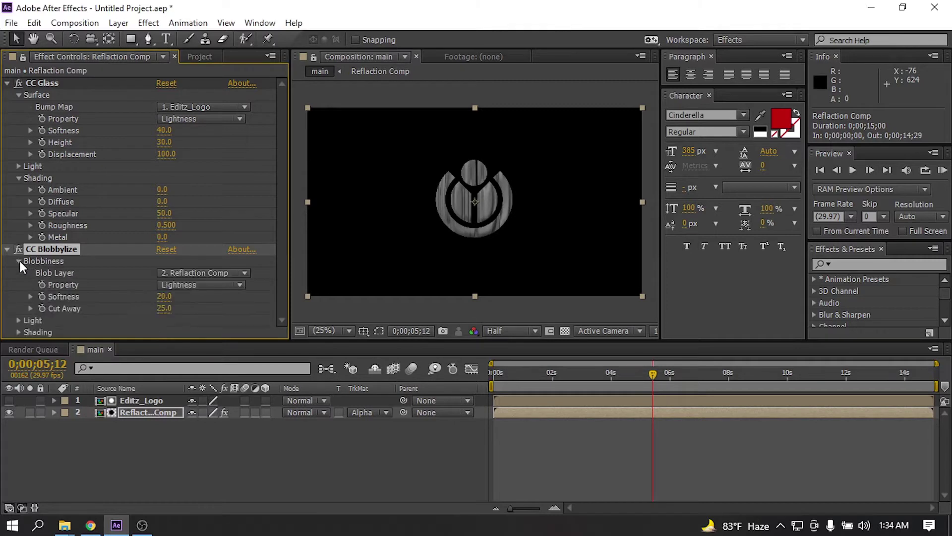
click(196, 276)
click(195, 306)
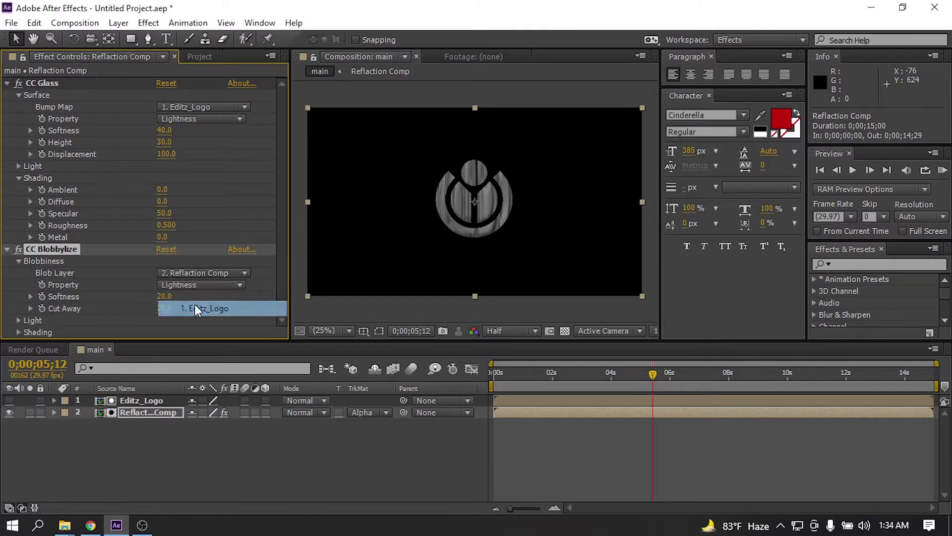
Set Blobbylize Softness to 20 and Cut Away to 5
click(164, 296)
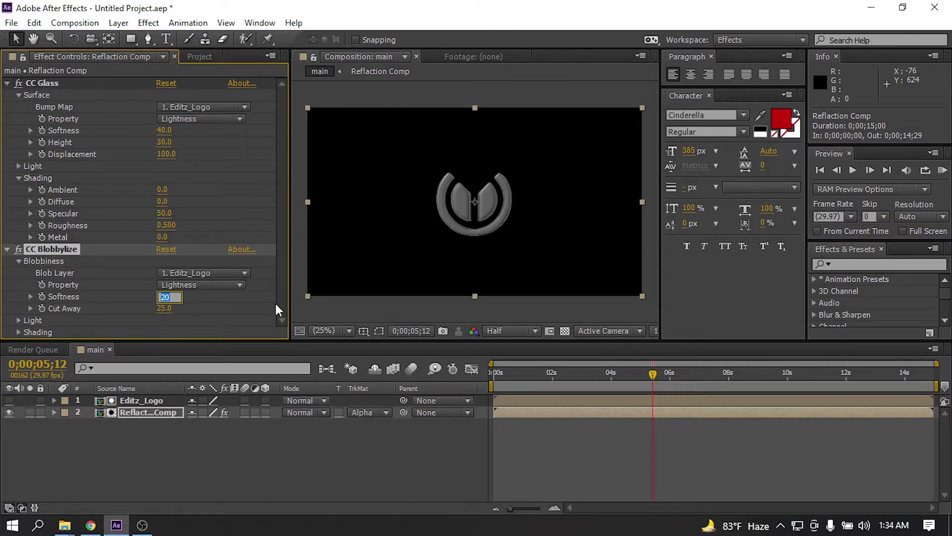
key(Tab)
text(5)
key(Return)
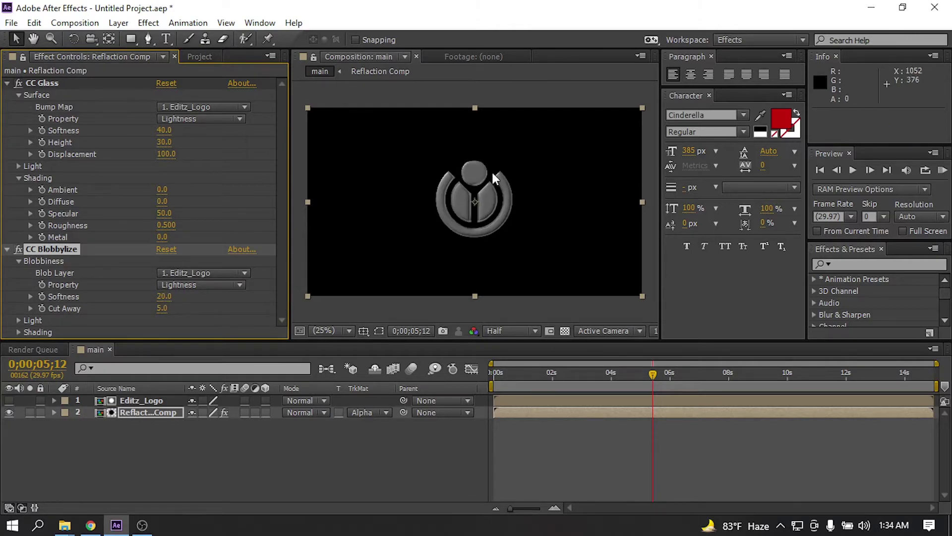
scroll(587, 172, up, 2)
click(163, 297)
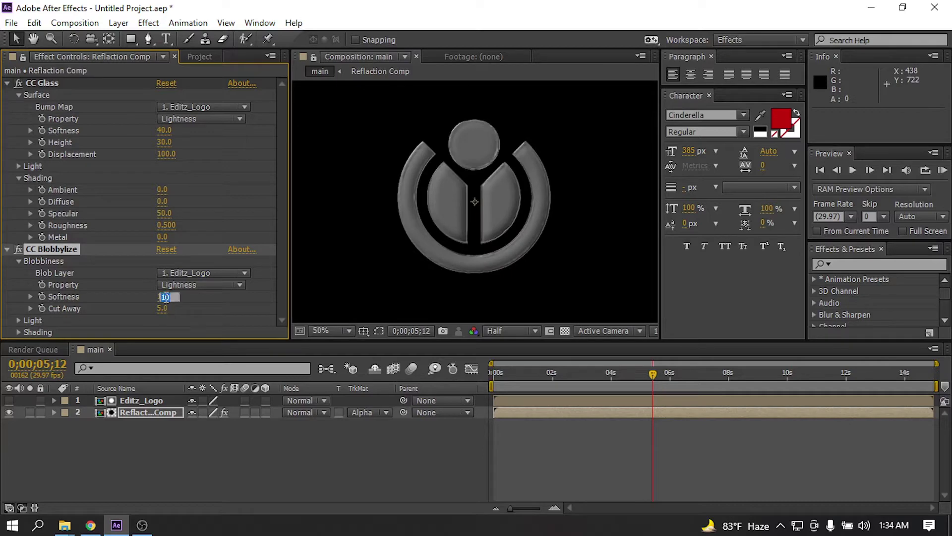
text(20)
key(Tab)
text(10)
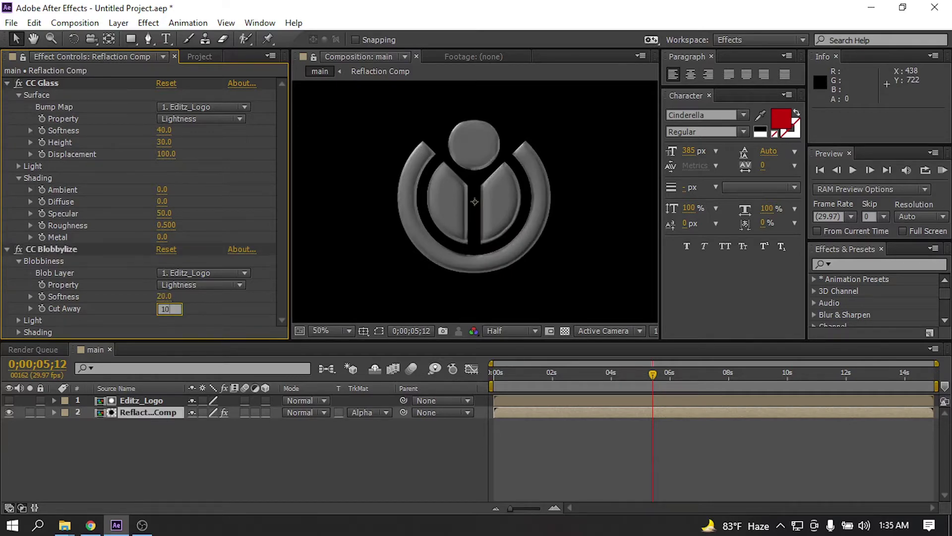
key(Escape)
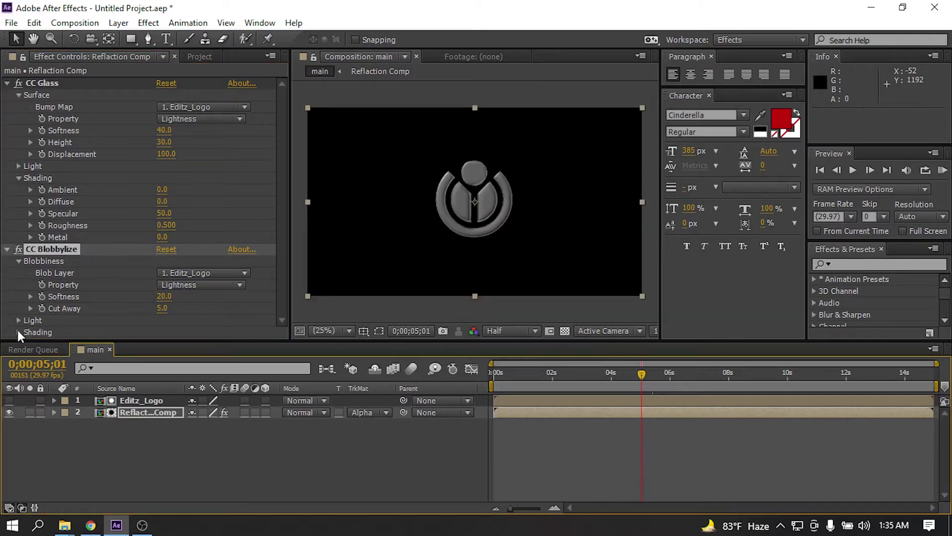
Set CC Blobbylize shading Ambient 0, Diffuse 0 and Roughness 0.5
click(18, 330)
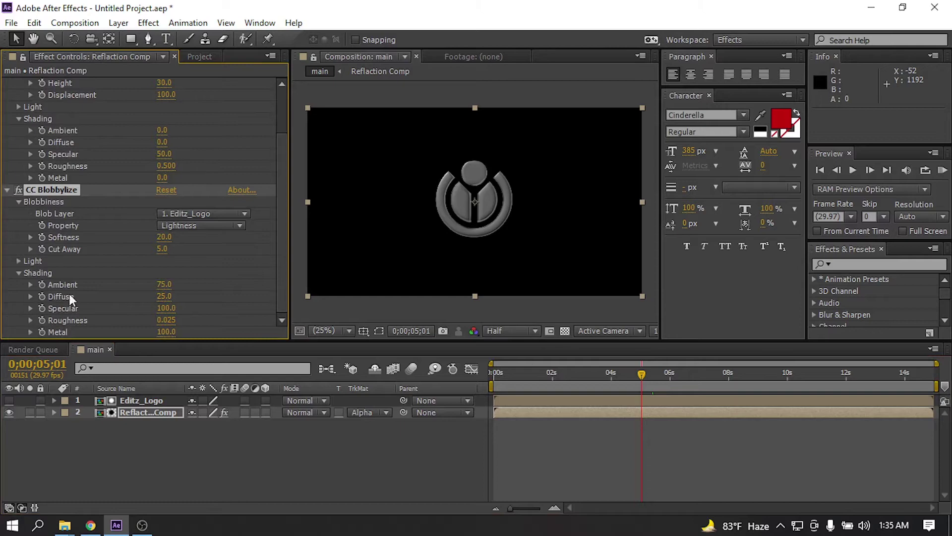
click(164, 284)
text(0)
key(Return)
click(163, 297)
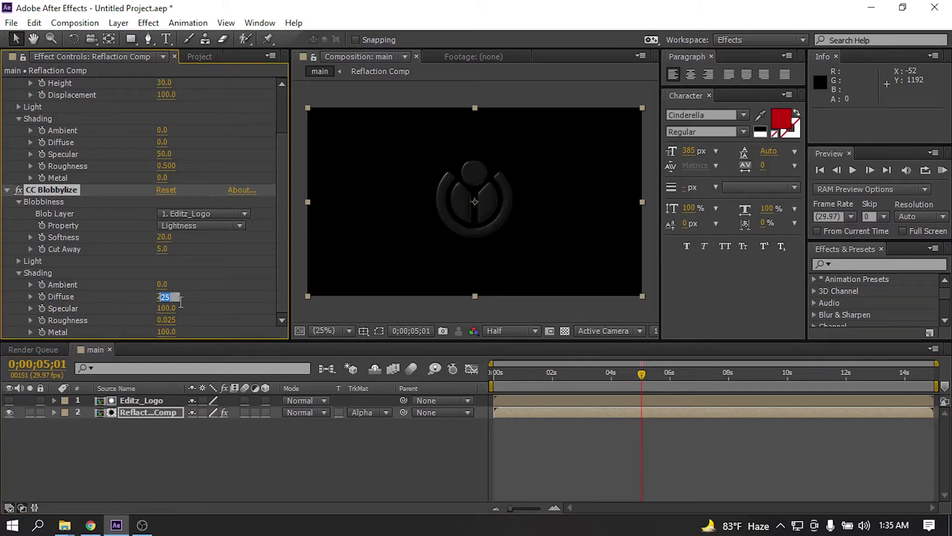
text(0)
key(Return)
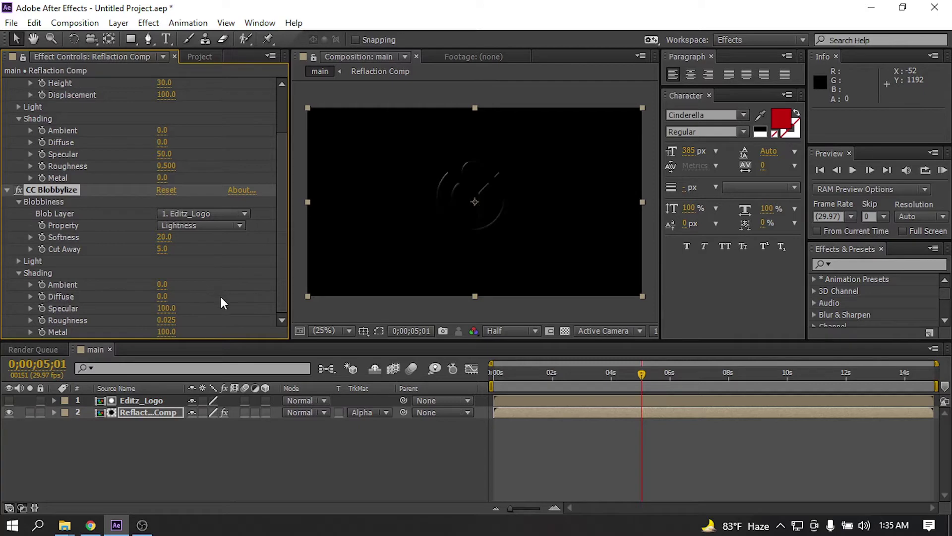
click(169, 320)
text(0.5)
key(Return)
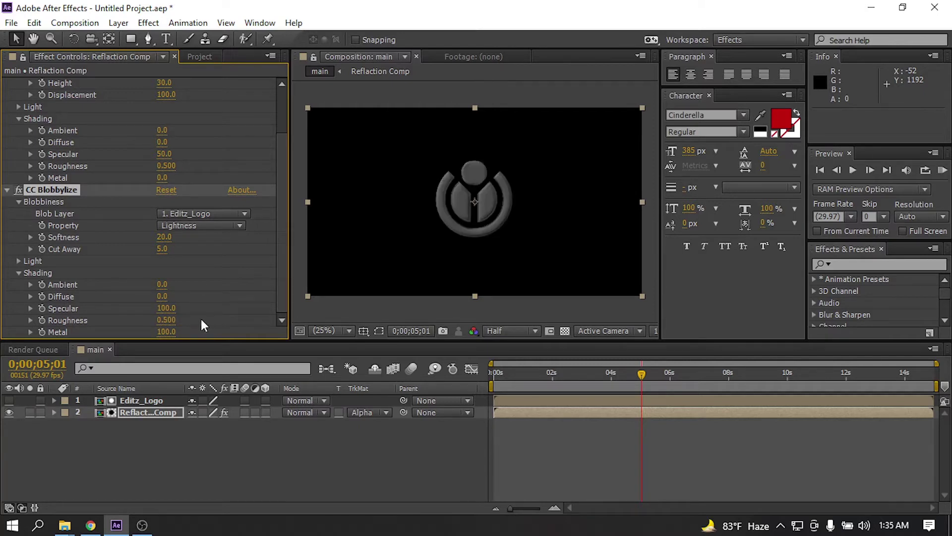
Set Blobbylize Metal to 80 and CC Glass Metal to 35
click(166, 332)
text(0)
key(Return)
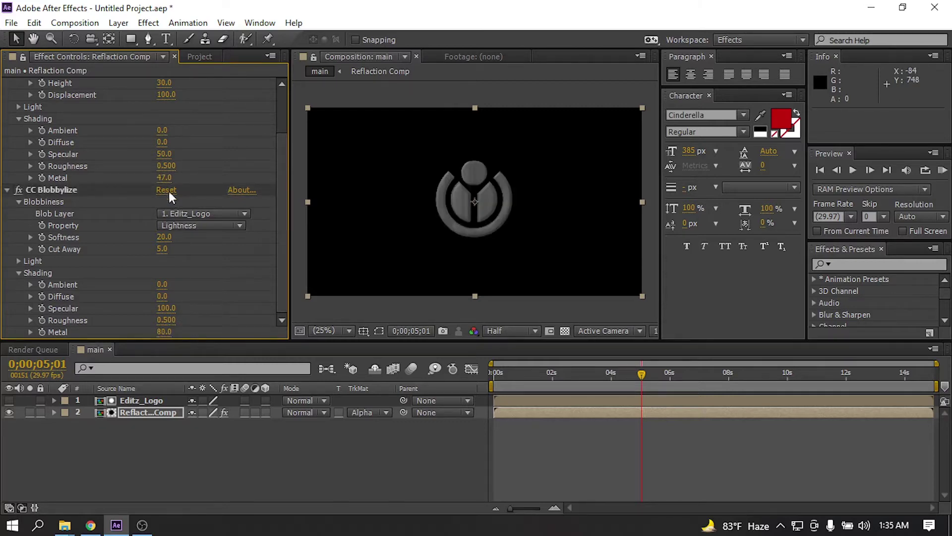
click(164, 178)
text(36)
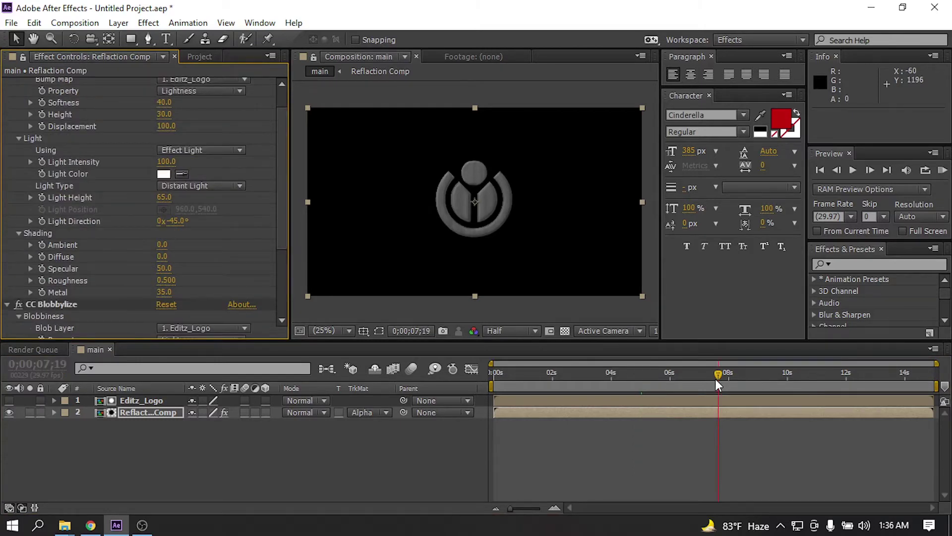
drag(716, 379, 494, 376)
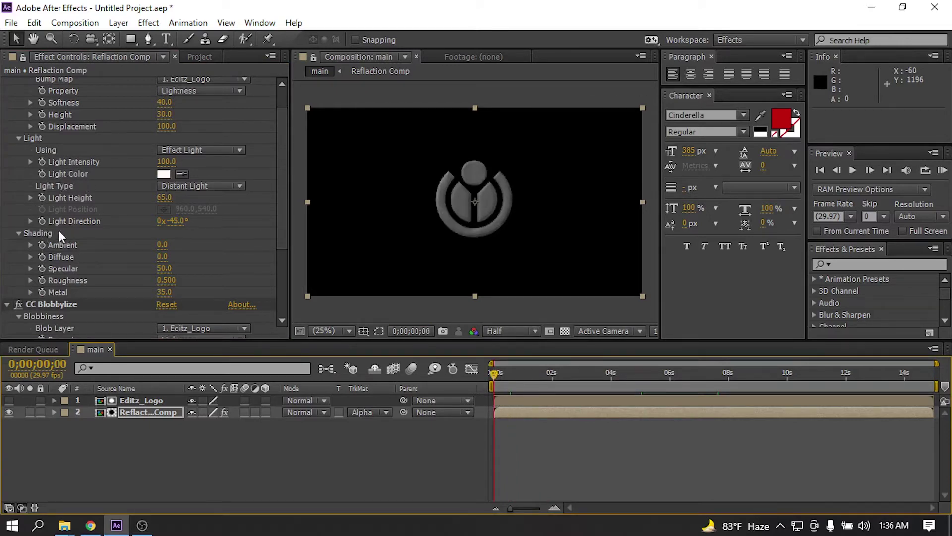
Keyframe CC Glass Light Height from -100 at the start, ending near 6 seconds
click(42, 197)
key(u)
drag(495, 435, 933, 441)
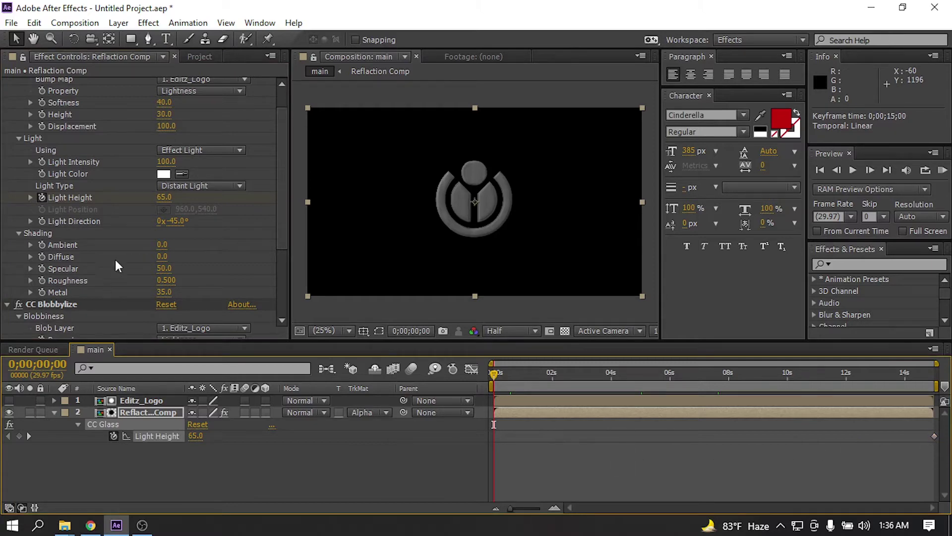
click(166, 198)
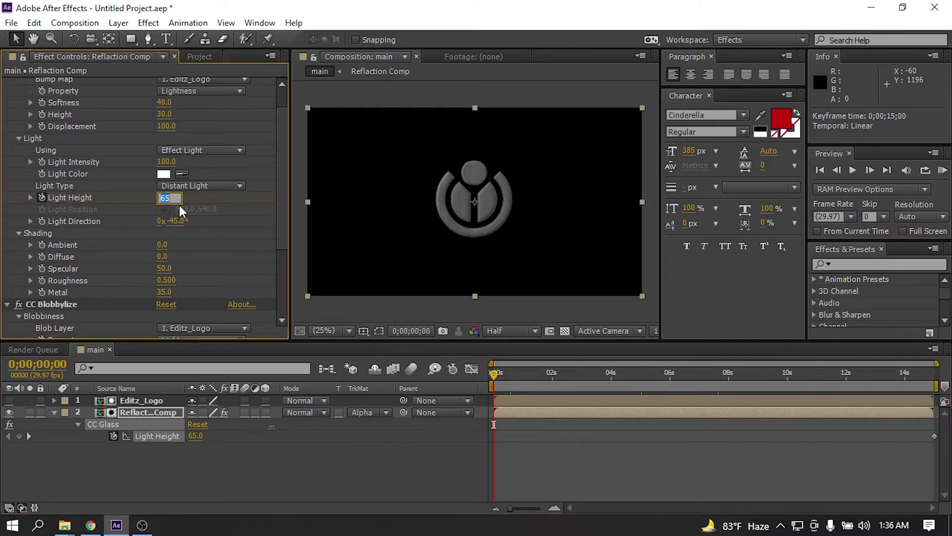
text(-)
text(100)
drag(935, 436, 677, 408)
Undo the accidental Metal change and preview the logo brightening from the start
drag(495, 373, 470, 384)
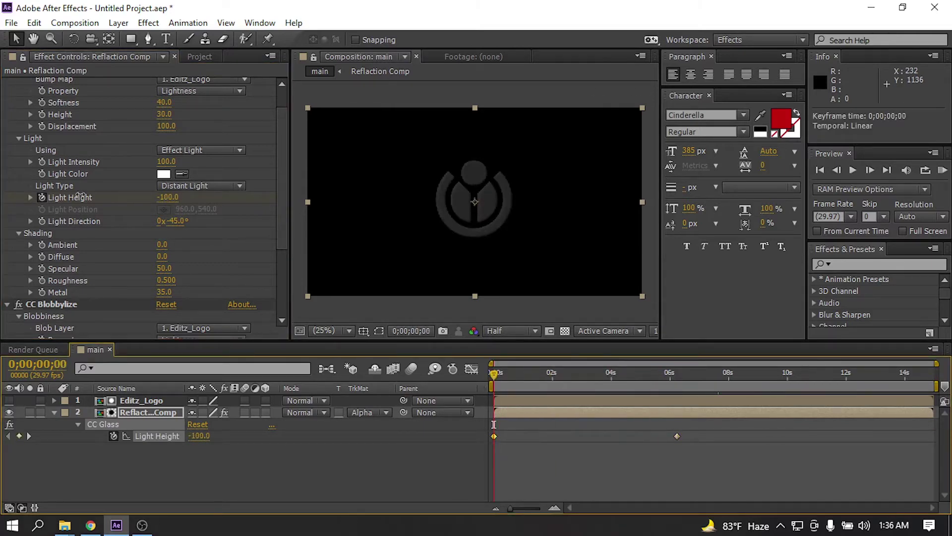
click(206, 200)
scroll(168, 193, up, 2)
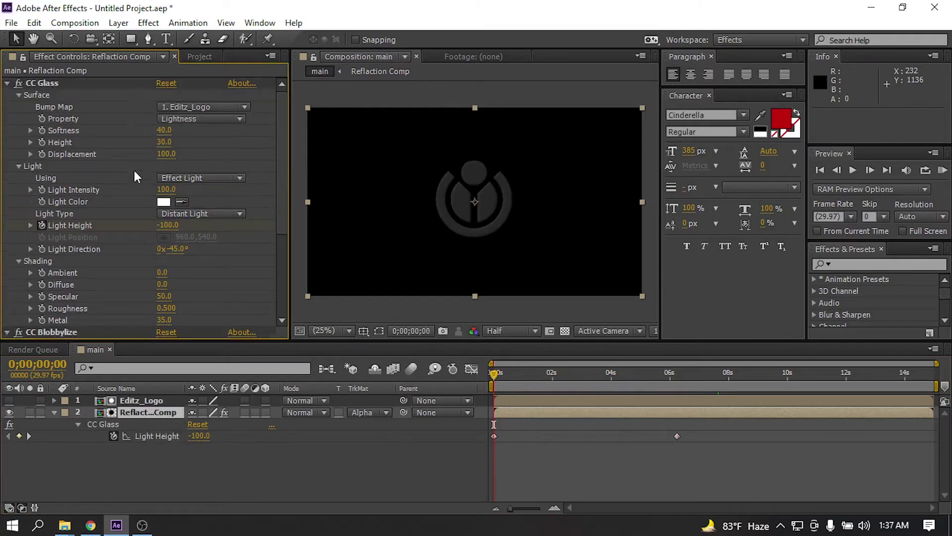
scroll(134, 171, down, 3)
drag(164, 257, 146, 257)
scroll(206, 258, down, 3)
key(ctrl+z)
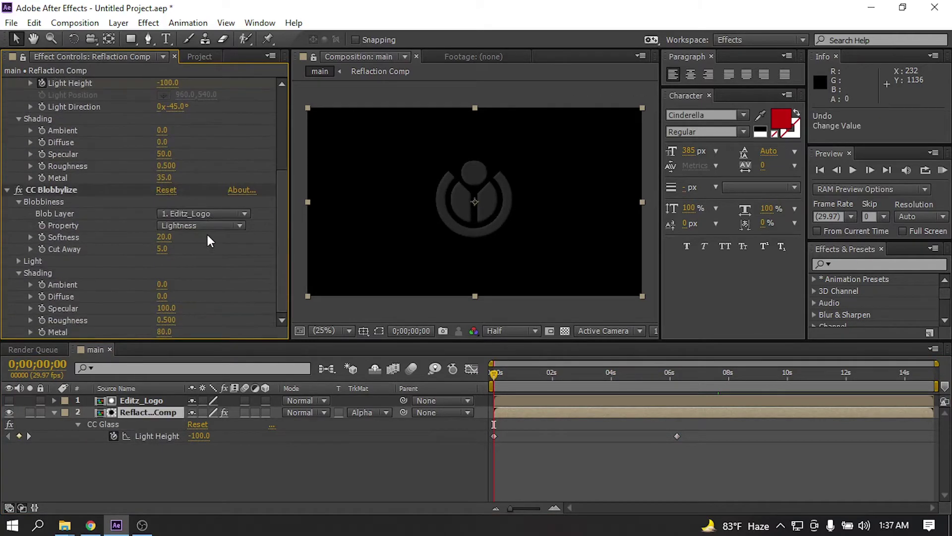
mouse_move(495, 373)
mouse_down()
mouse_move(699, 372)
mouse_move(510, 373)
mouse_up()
key(Home)
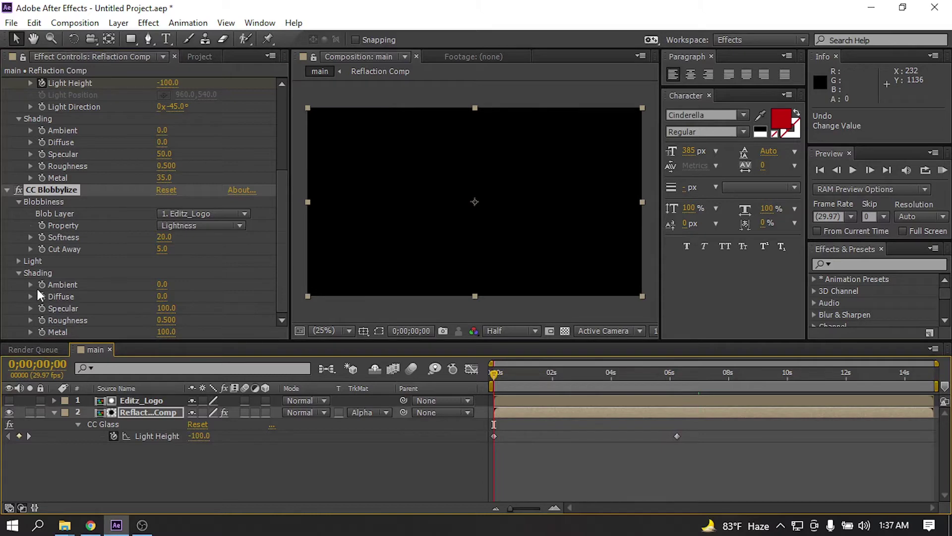
Set CC Blobbylize Metal to 100
click(167, 332)
text(100)
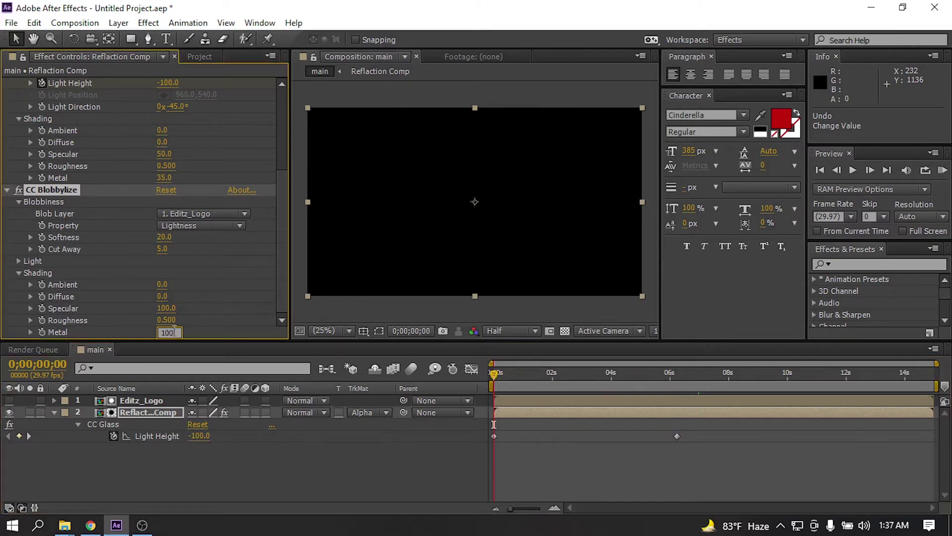
key(Return)
click(533, 442)
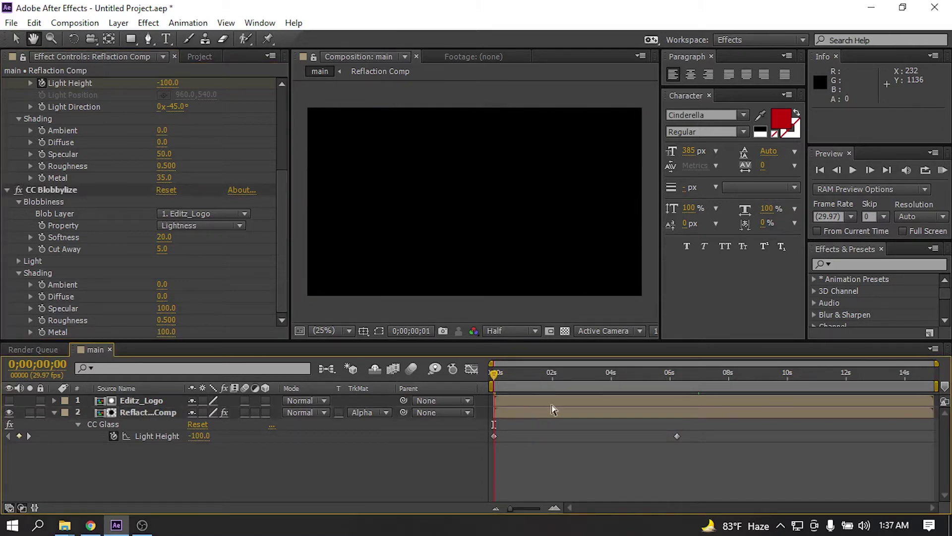
Move the final Light Height keyframe (65.0) to 7 seconds
key(v)
click(498, 377)
drag(498, 377, 583, 379)
click(585, 435)
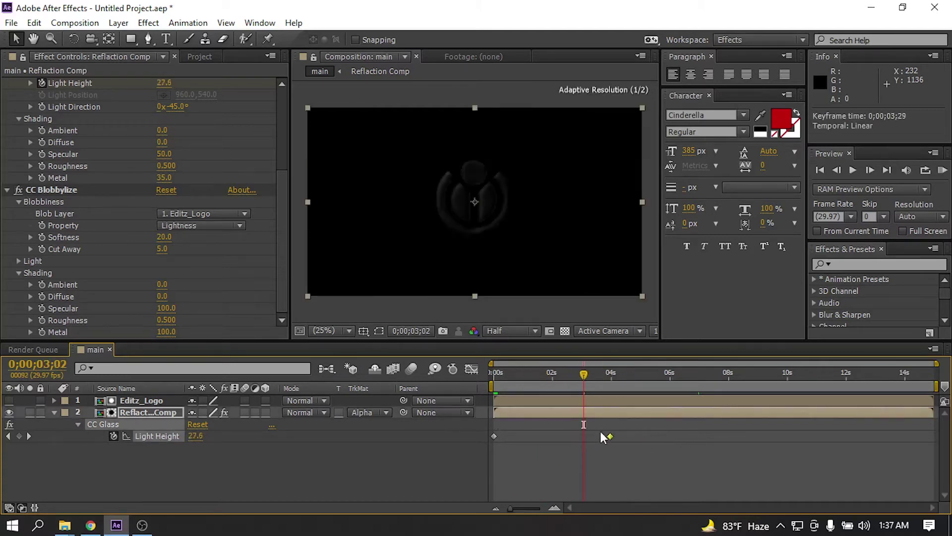
drag(491, 383, 571, 384)
key(ctrl+z)
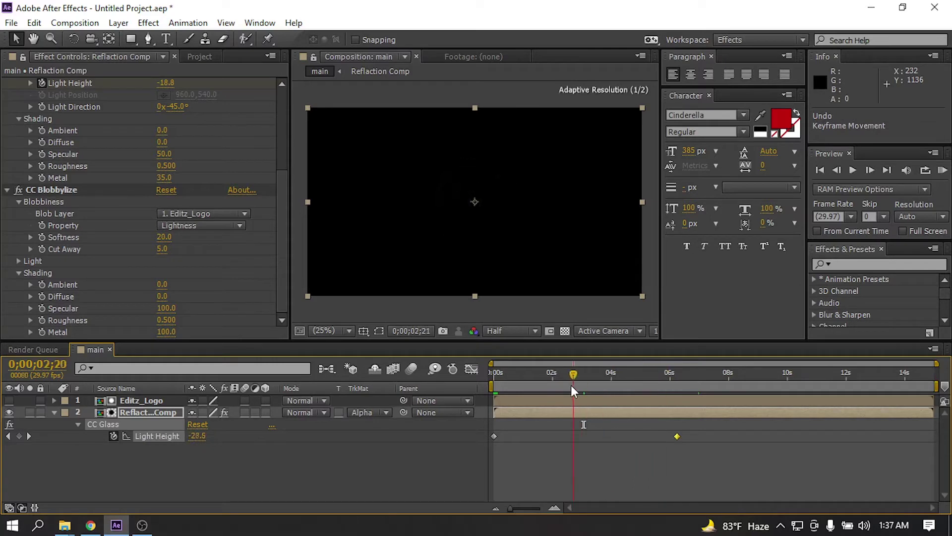
drag(677, 436, 699, 436)
Duplicate Editz_Logo and make the top copy visible
click(139, 401)
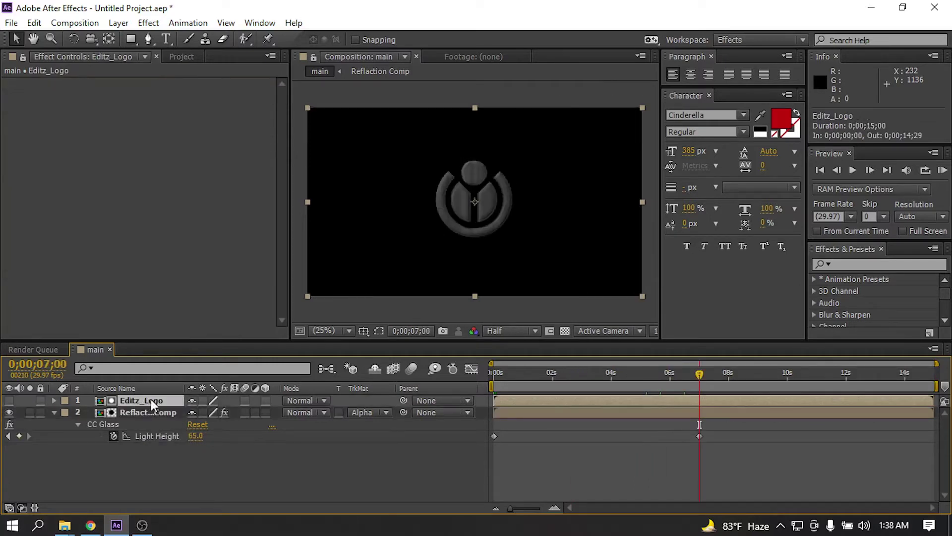
key(ctrl+d)
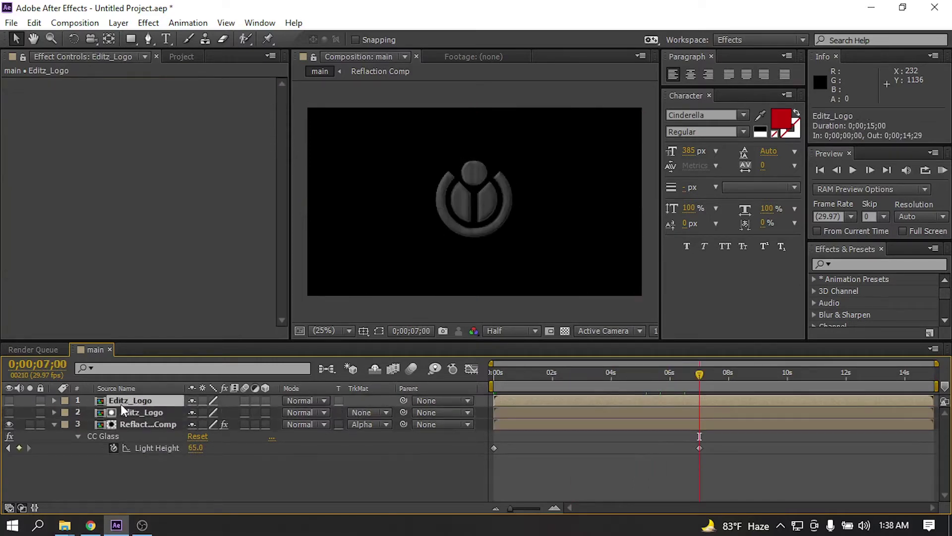
click(9, 400)
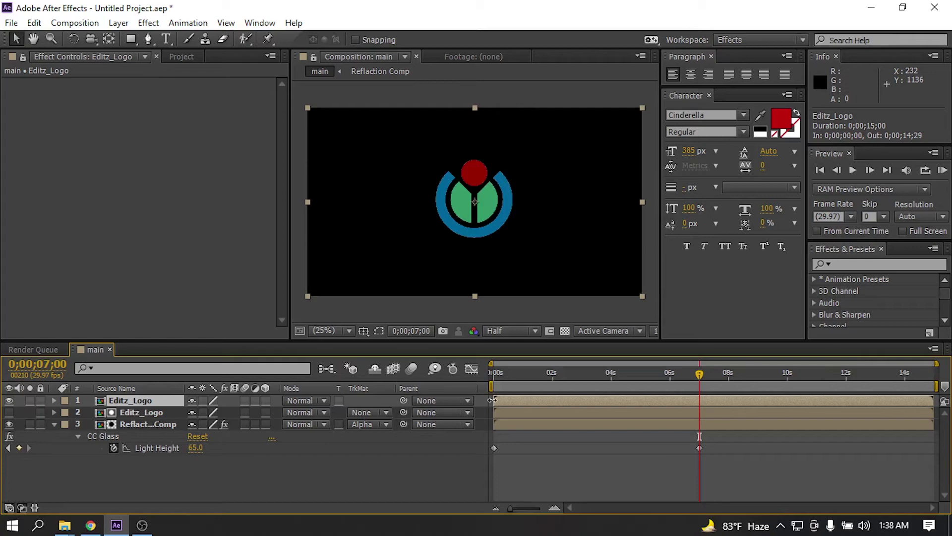
mouse_move(495, 400)
mouse_down()
mouse_move(630, 401)
mouse_move(496, 400)
mouse_up()
Keyframe the top copy's Opacity from 0% at 4;22 to 100% at 7;00
click(633, 387)
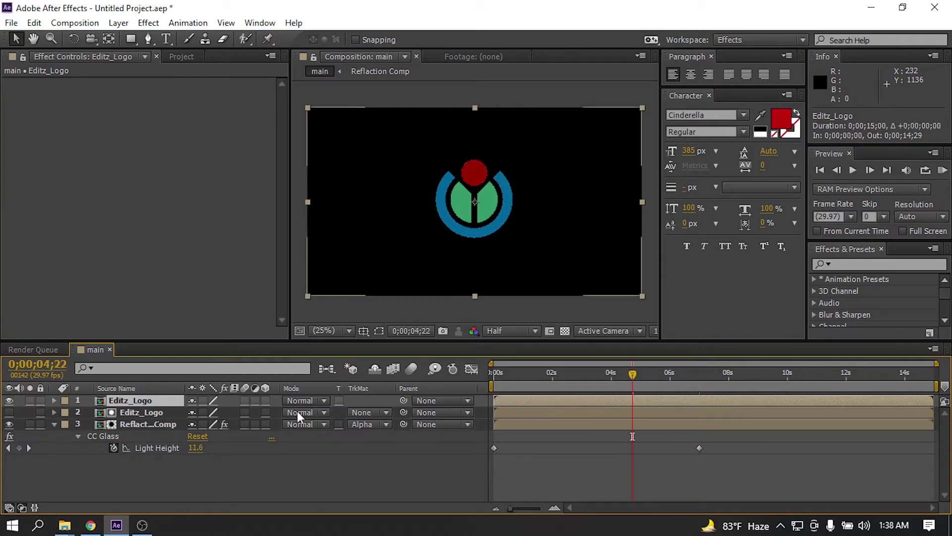
key(t)
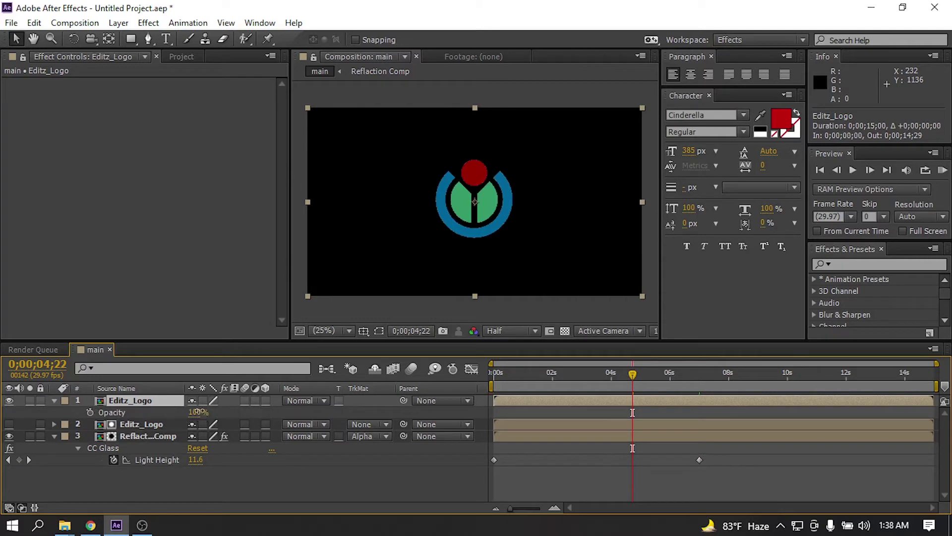
click(198, 412)
text(0)
key(Return)
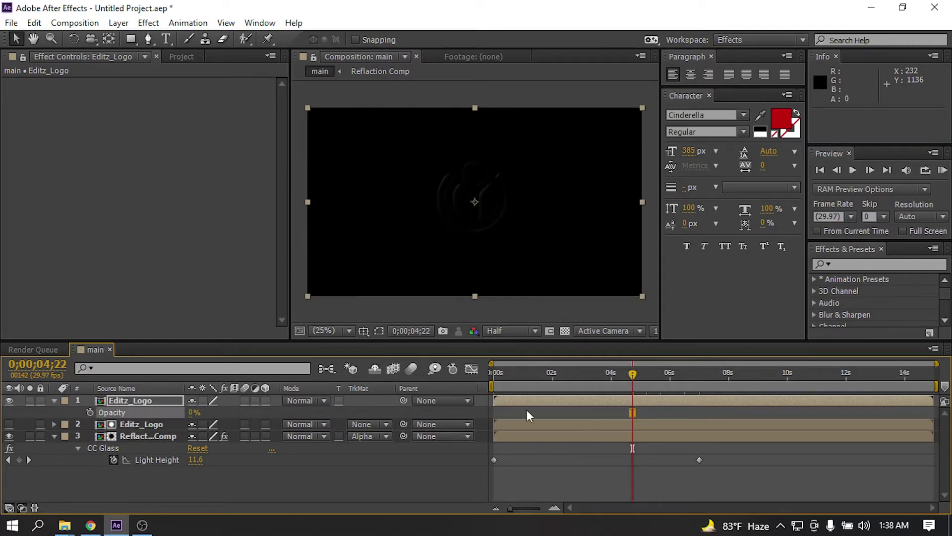
click(91, 413)
drag(632, 380, 698, 377)
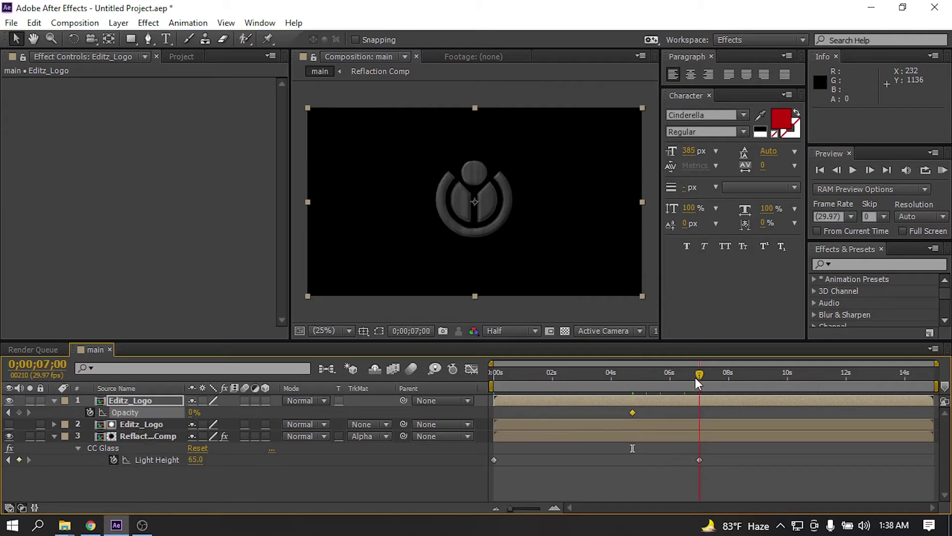
click(195, 412)
text(100)
key(Return)
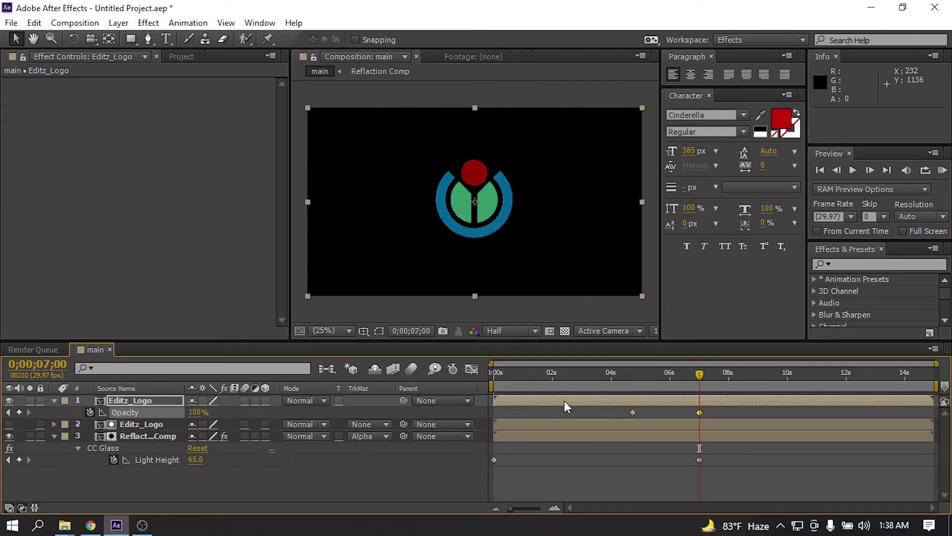
click(138, 396)
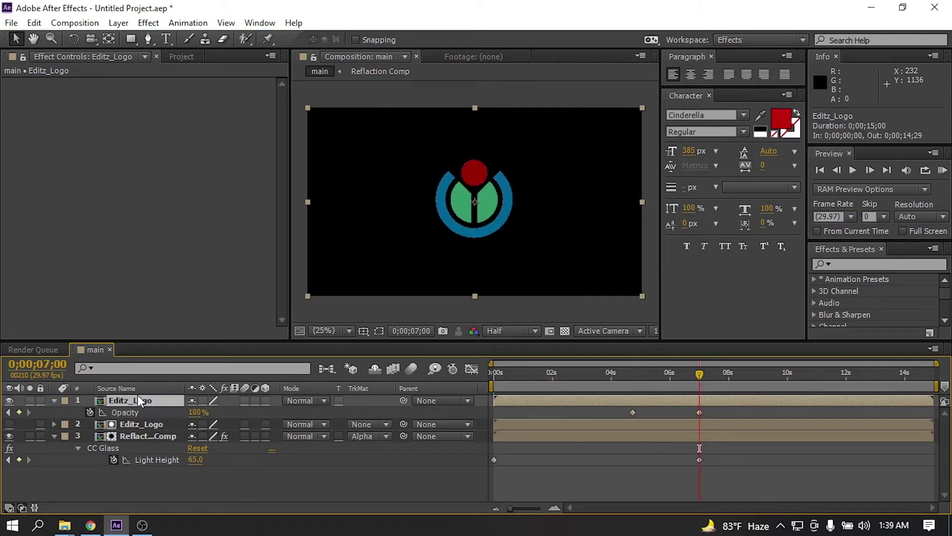
Apply Color Emboss to the top Editz_Logo: Relief 8.30, Contrast 171, Blend With Original 34%
click(143, 23)
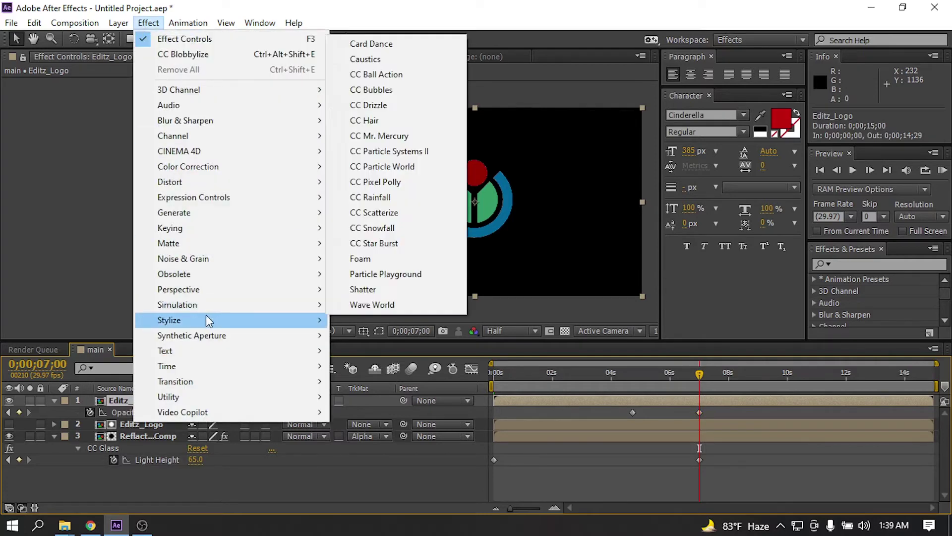
mouse_move(208, 318)
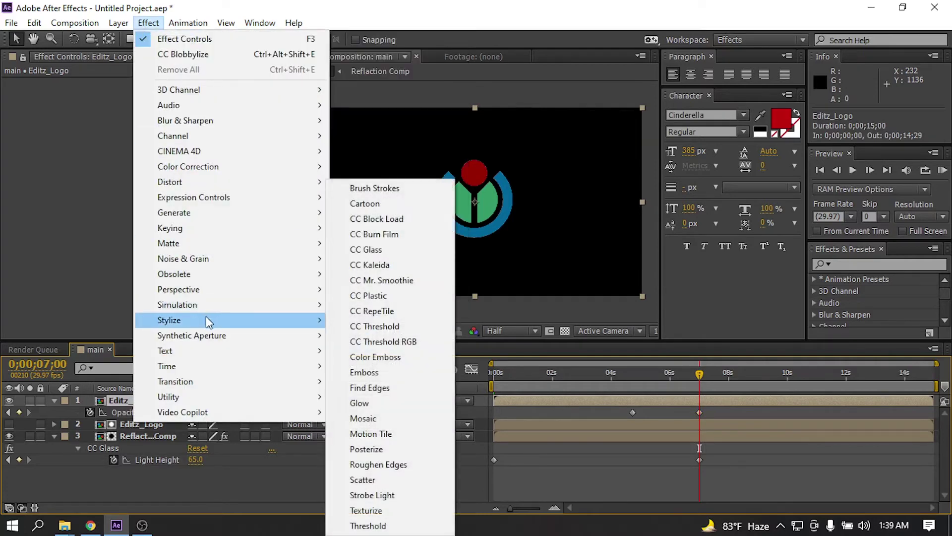
click(382, 356)
drag(166, 152, 218, 152)
mouse_move(164, 134)
mouse_down()
mouse_move(185, 130)
mouse_move(183, 157)
mouse_move(178, 133)
mouse_up()
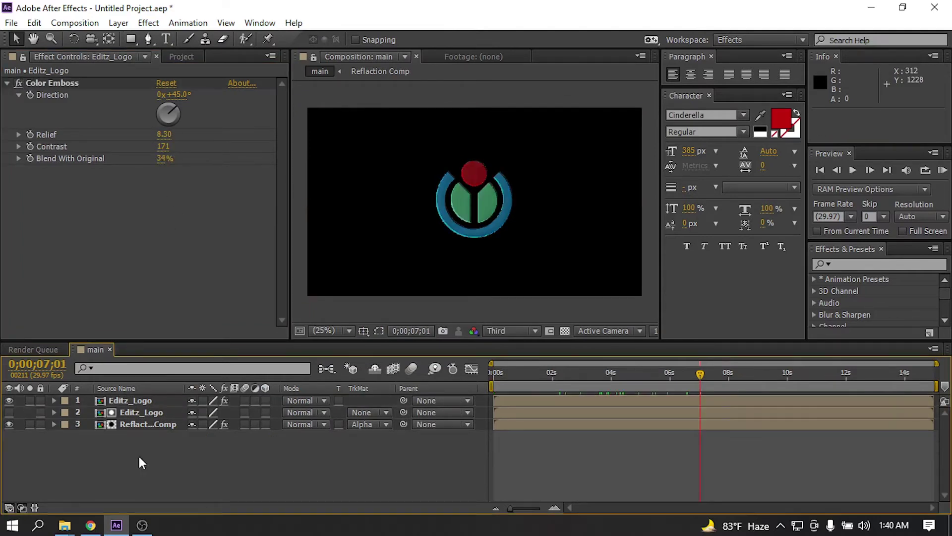
drag(139, 457, 136, 397)
Pre-compose the three logo layers into Logo_Comp, moving all attributes
right_click(129, 400)
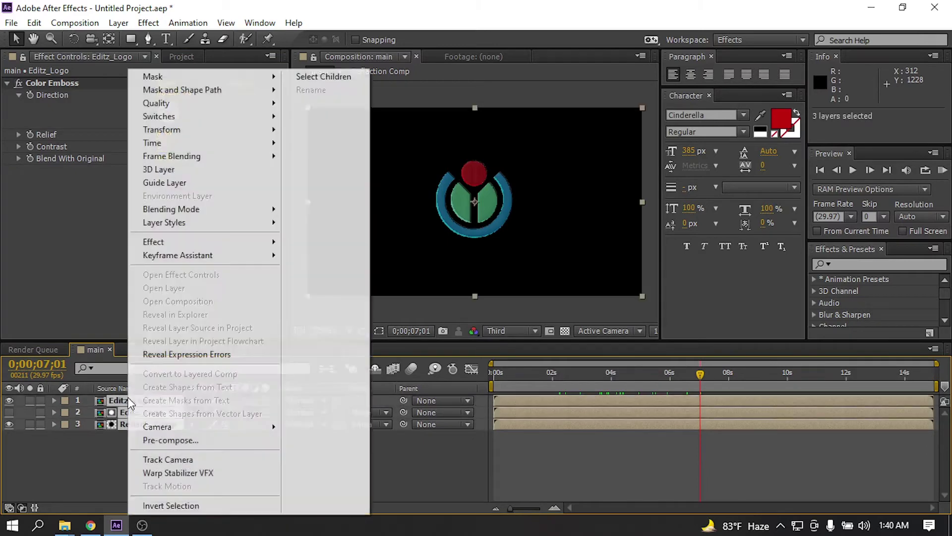
click(149, 440)
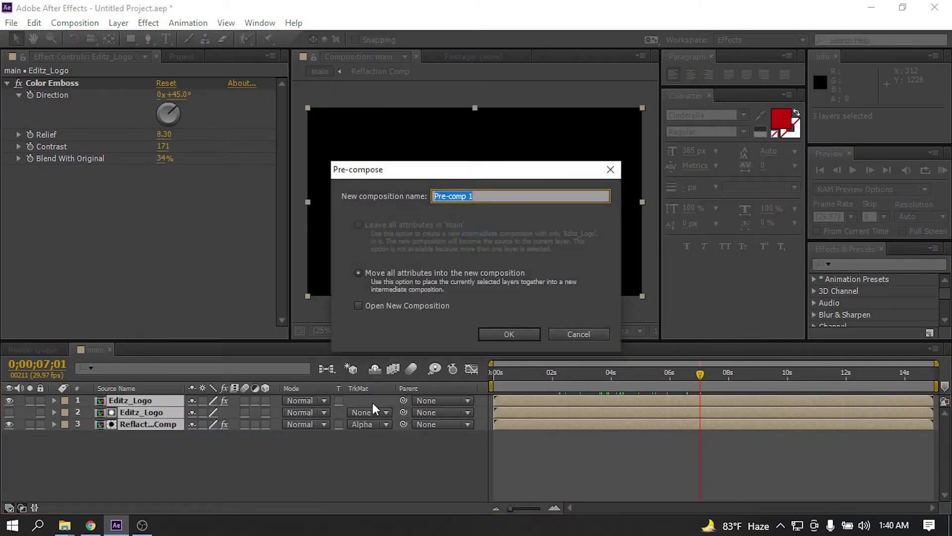
text(Logo_Comp)
click(358, 273)
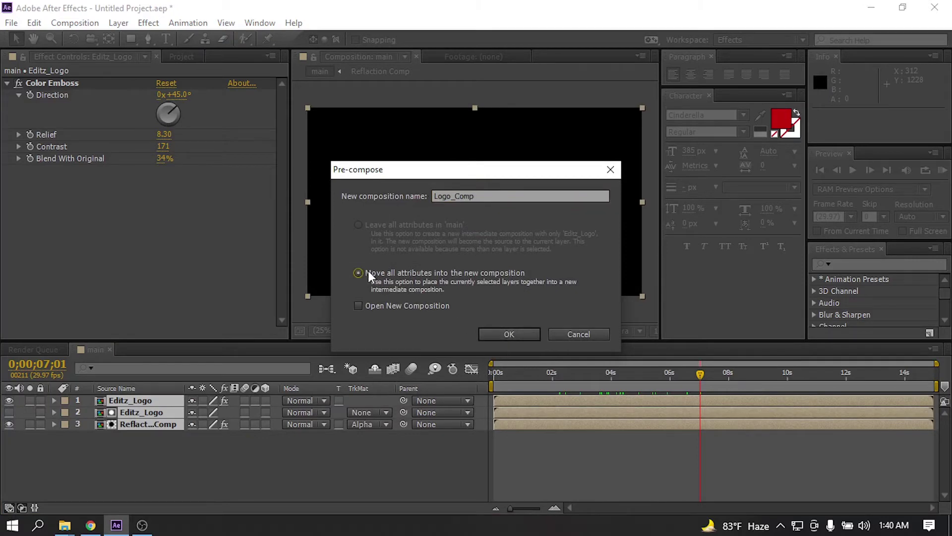
click(508, 334)
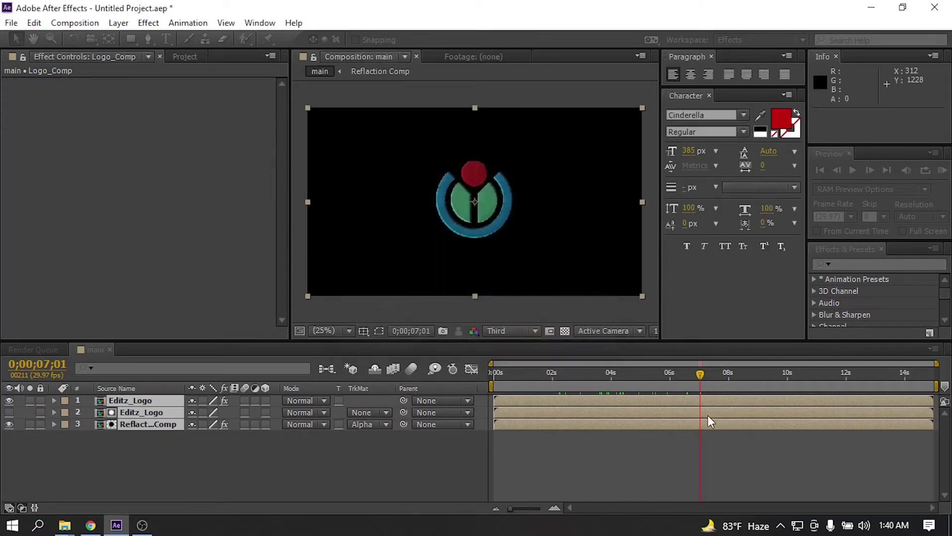
Import Fire, Smoke and Sparks 1, 2, 5 MP4s into a new Footages folder
click(185, 55)
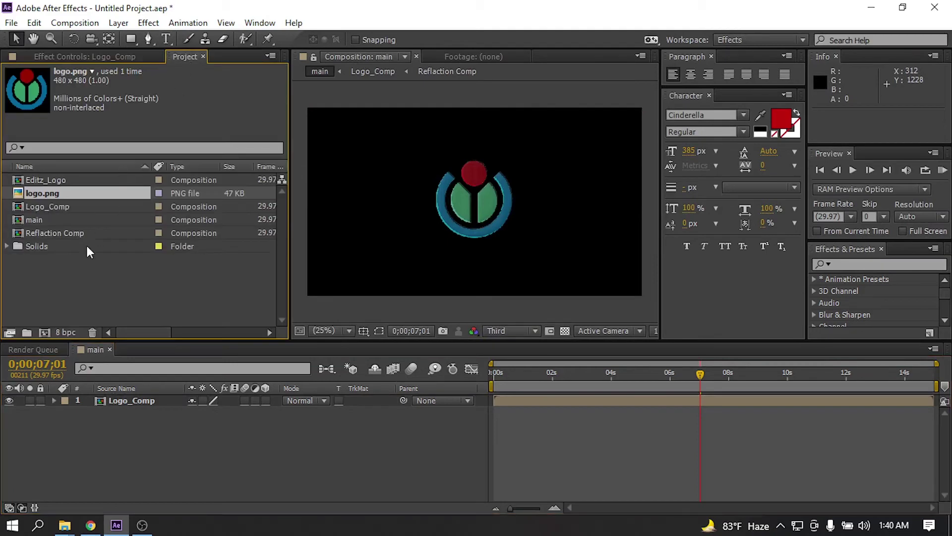
key(alt+Tab)
drag(172, 227, 606, 164)
drag(232, 218, 27, 331)
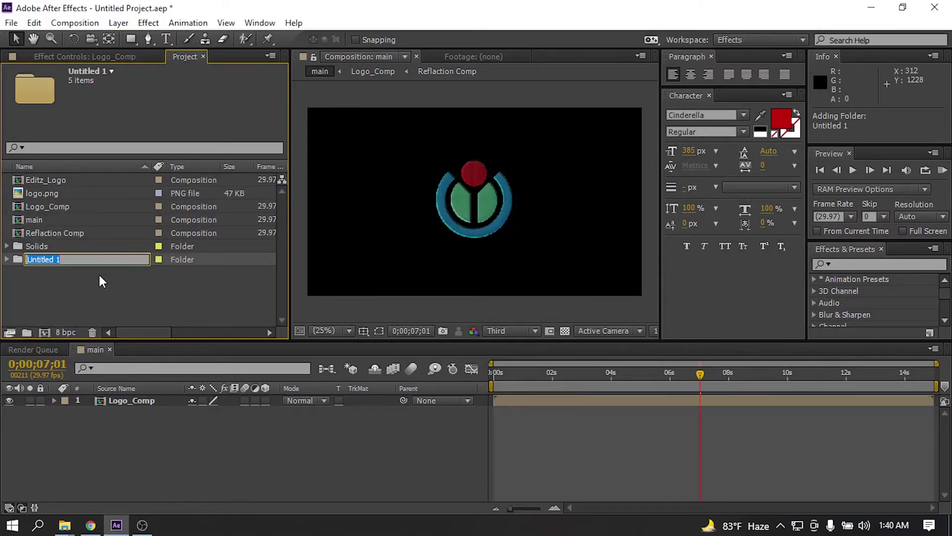
text(Footages)
key(Return)
click(7, 193)
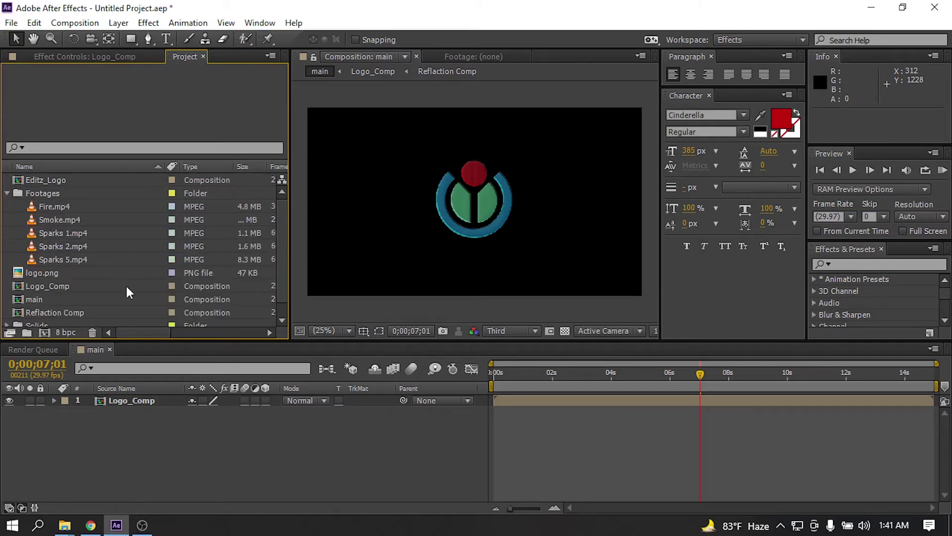
click(49, 259)
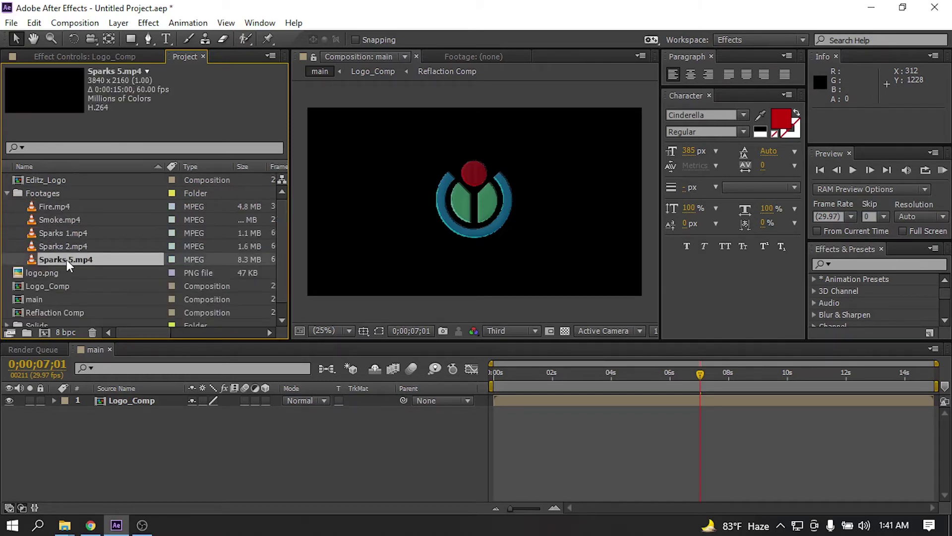
Add Fire.mp4 to the main comp and place Logo_Comp below it
click(52, 222)
drag(43, 208, 82, 432)
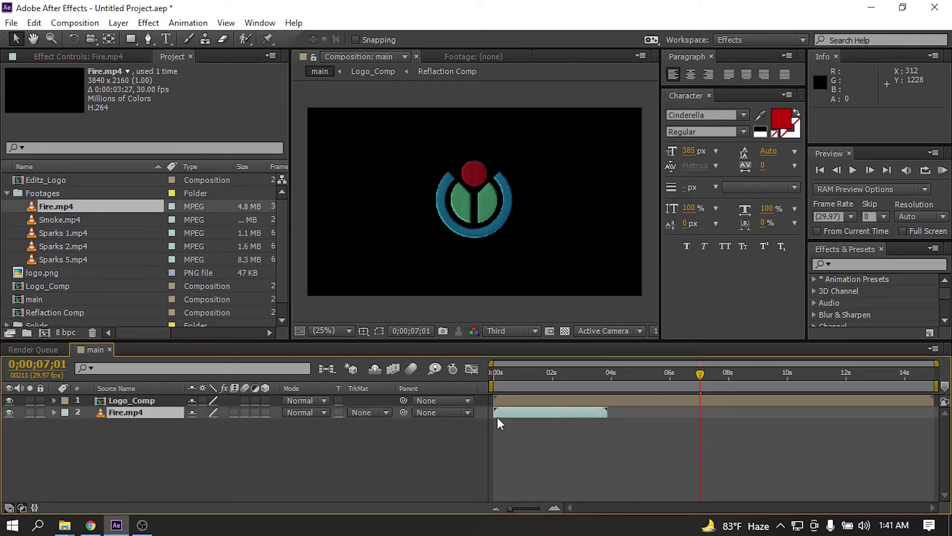
click(508, 375)
click(537, 375)
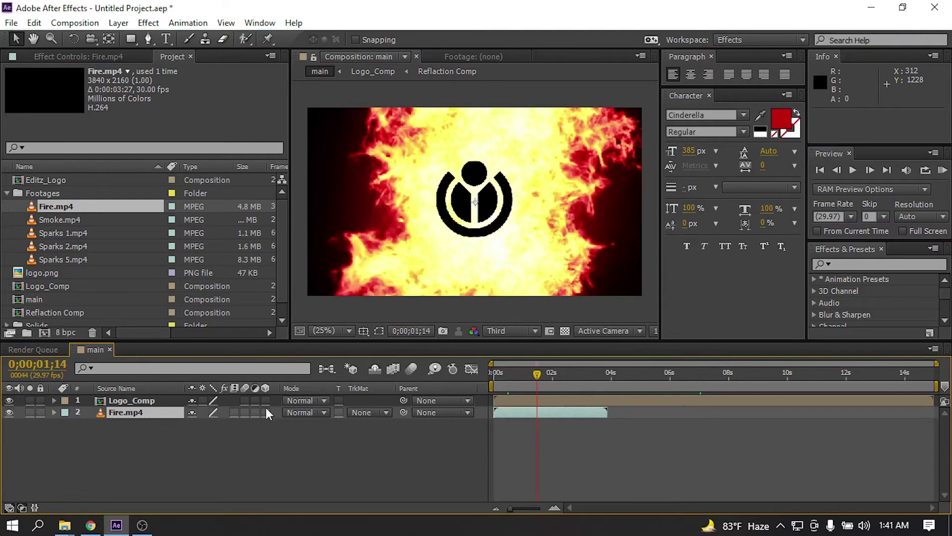
click(9, 412)
click(9, 412)
click(110, 400)
drag(121, 400, 128, 421)
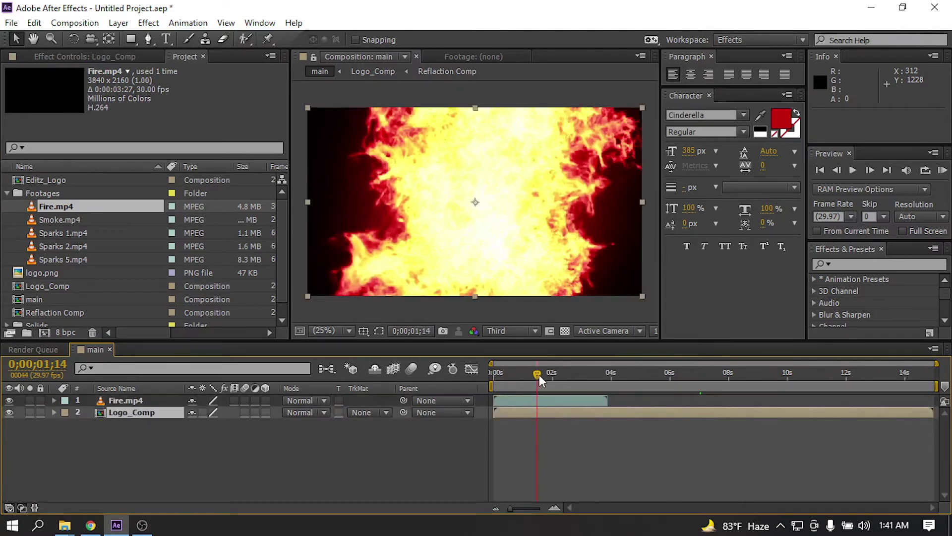
drag(539, 374, 626, 375)
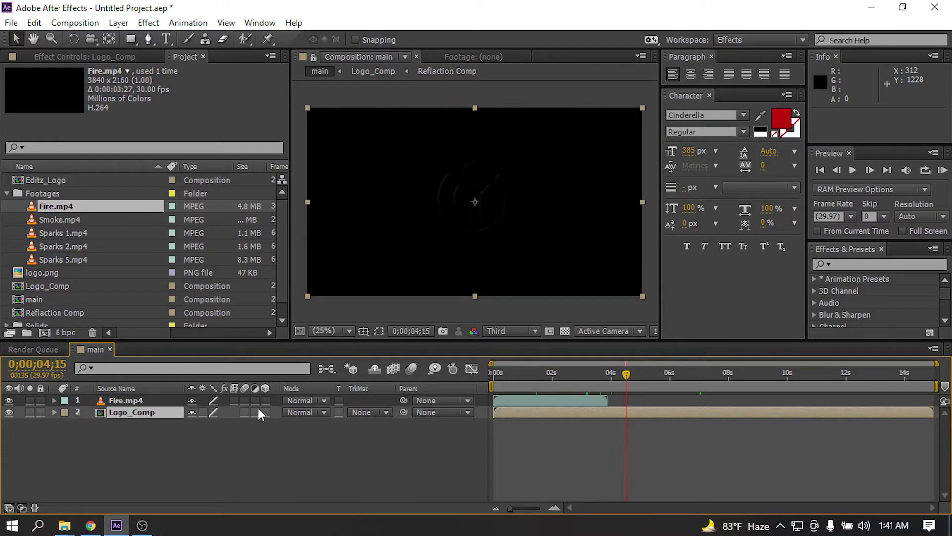
Set Fire.mp4's blend mode to Screen
click(303, 400)
click(373, 234)
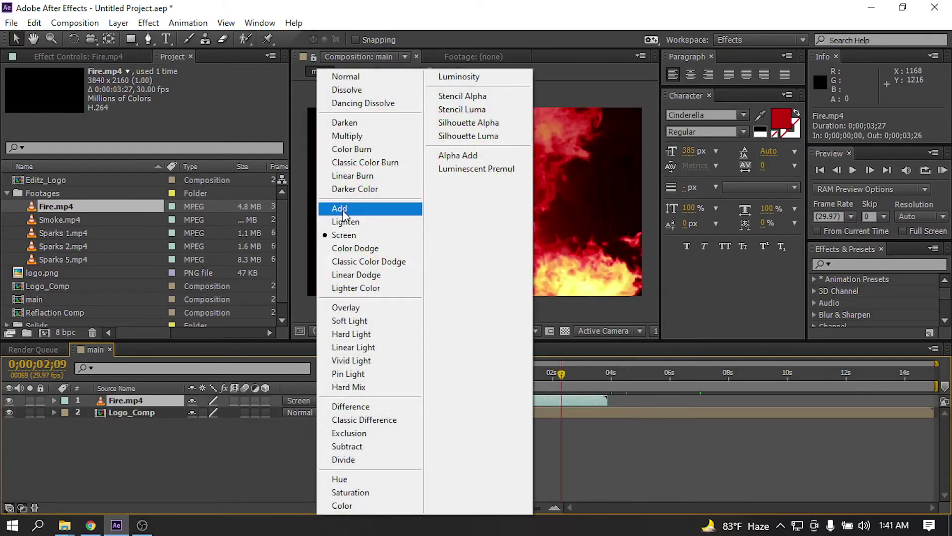
click(341, 206)
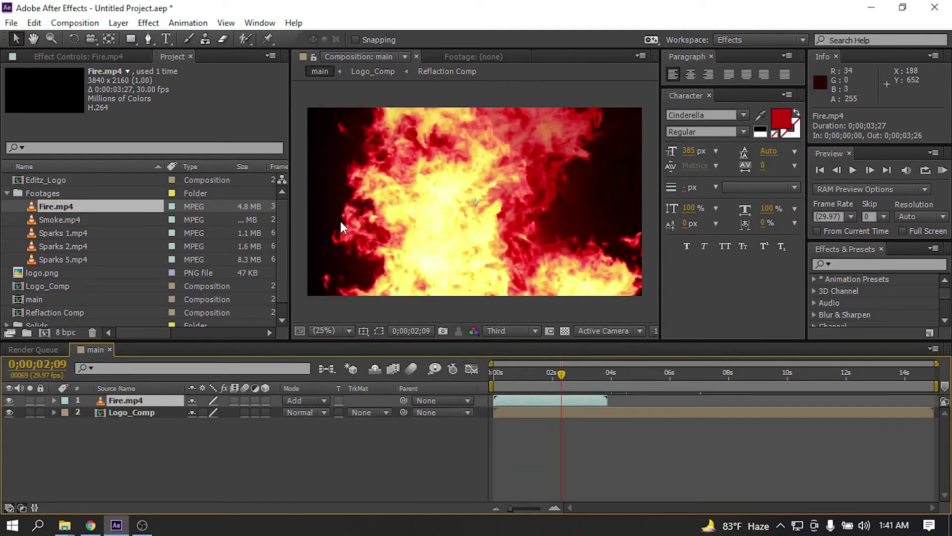
click(290, 401)
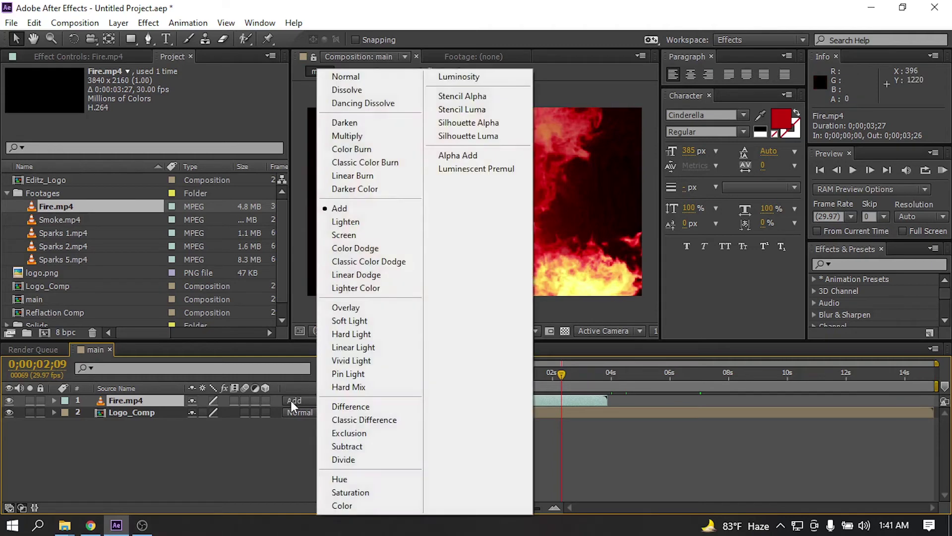
click(340, 235)
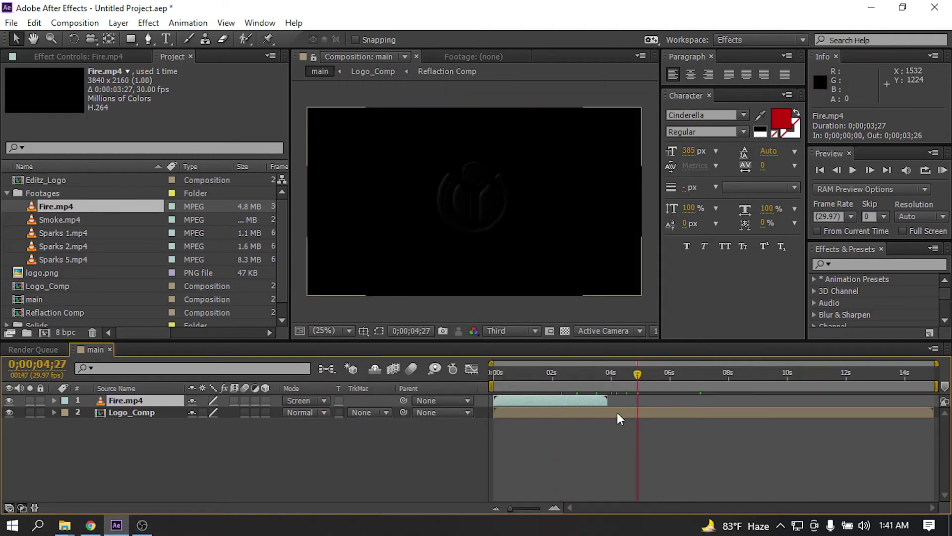
Shift Logo_Comp to start 3 seconds earlier, at -3;00
click(617, 413)
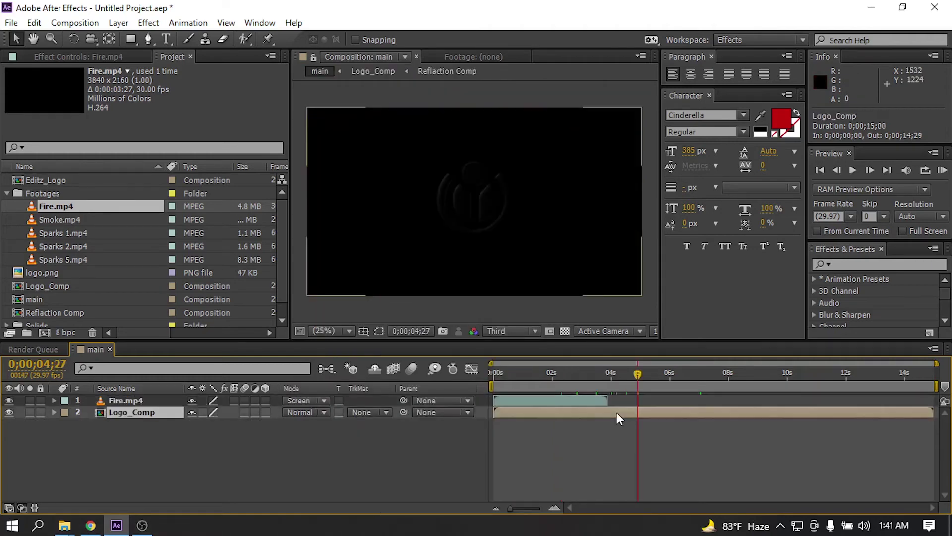
drag(617, 412, 575, 412)
drag(546, 382, 596, 383)
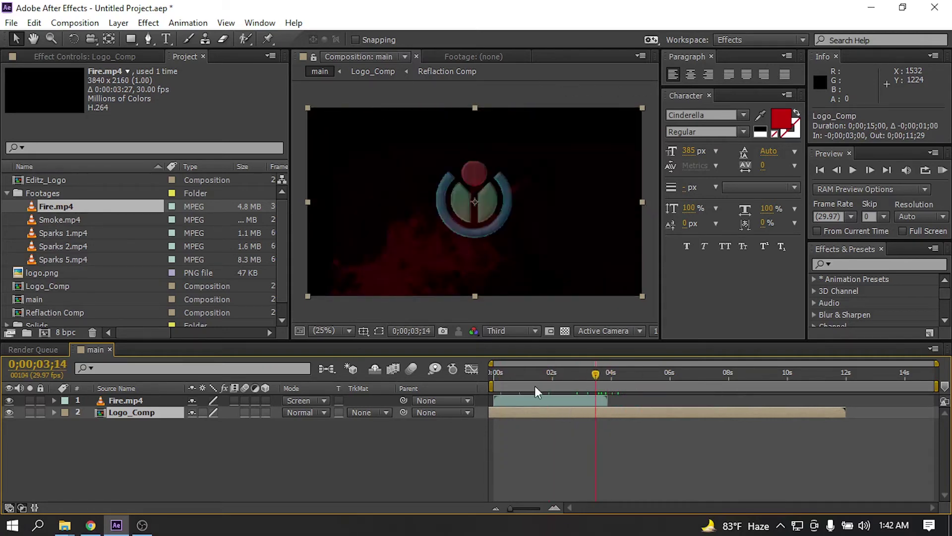
click(546, 380)
Place Smoke.mp4 above Logo_Comp at 70% opacity with its audio switched off
click(52, 222)
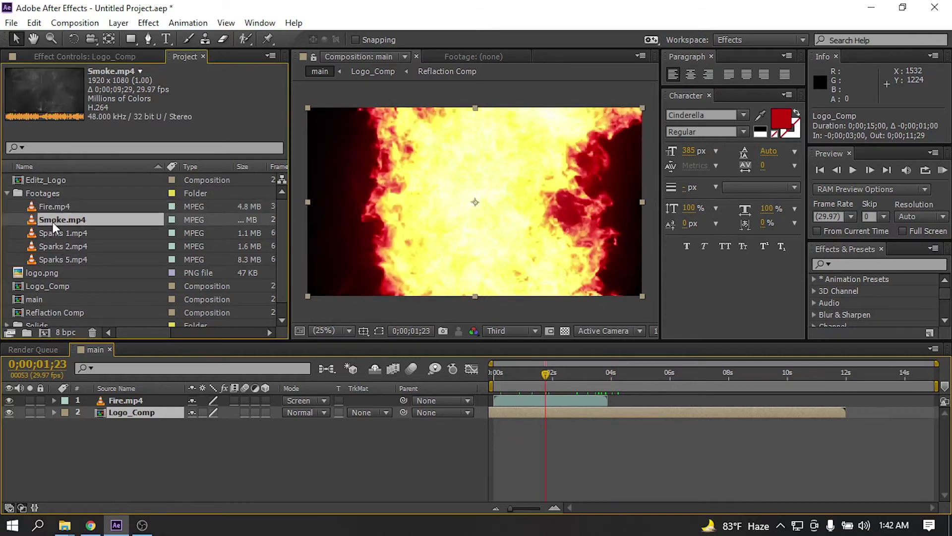
drag(53, 222, 110, 408)
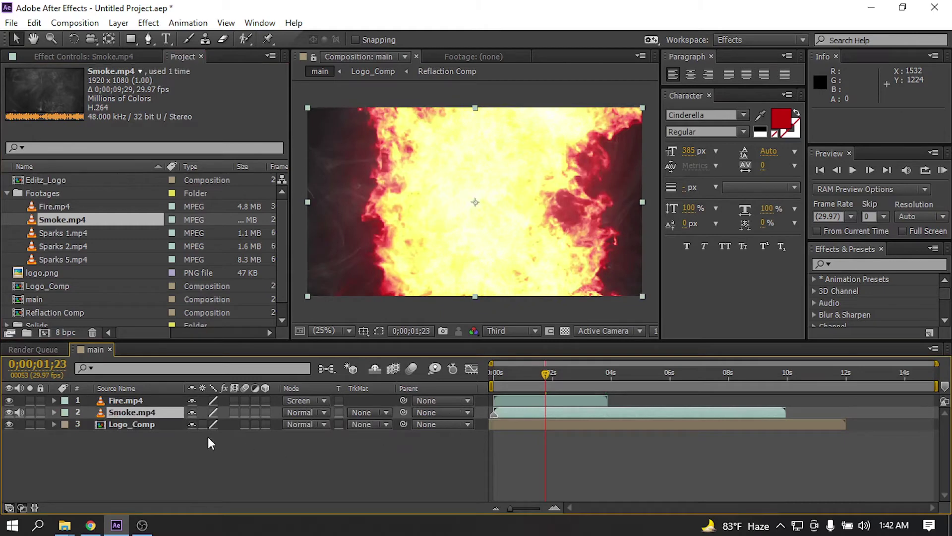
key(t)
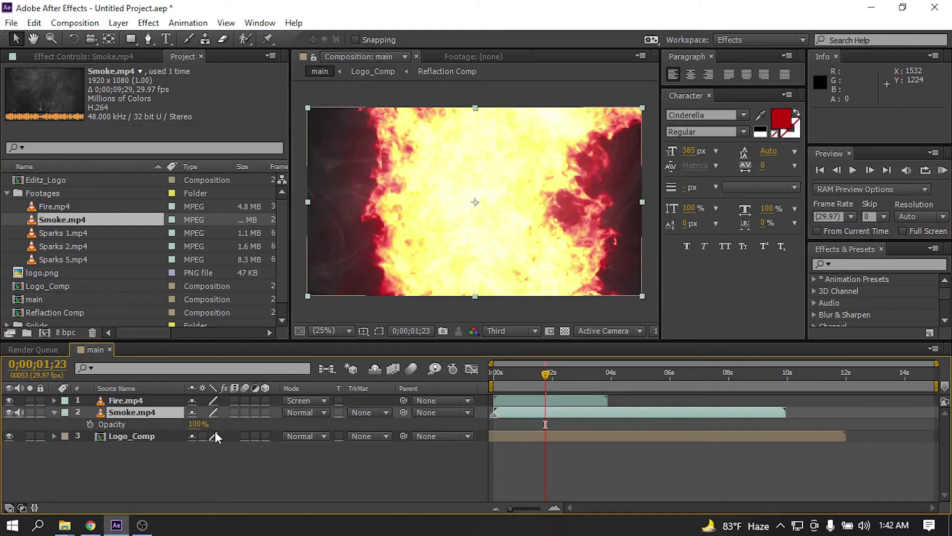
click(198, 424)
text(70)
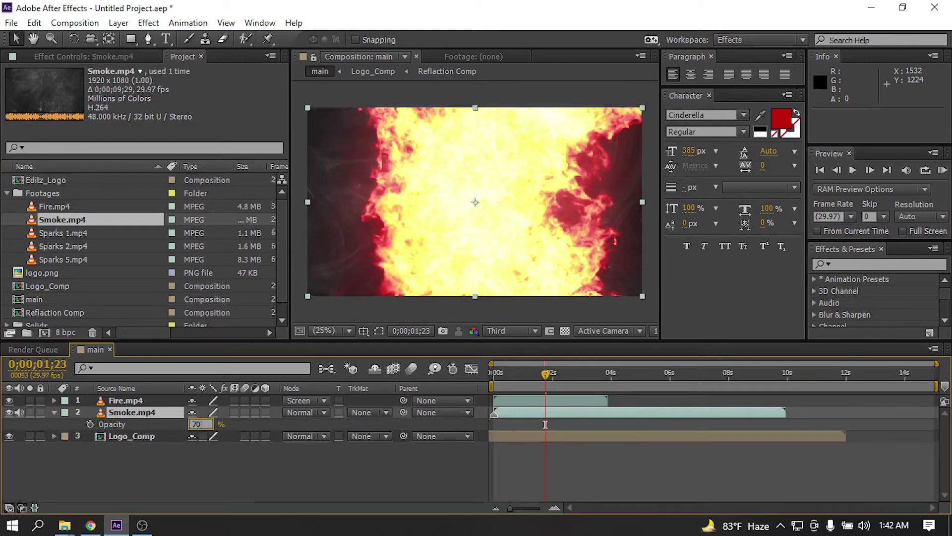
key(Return)
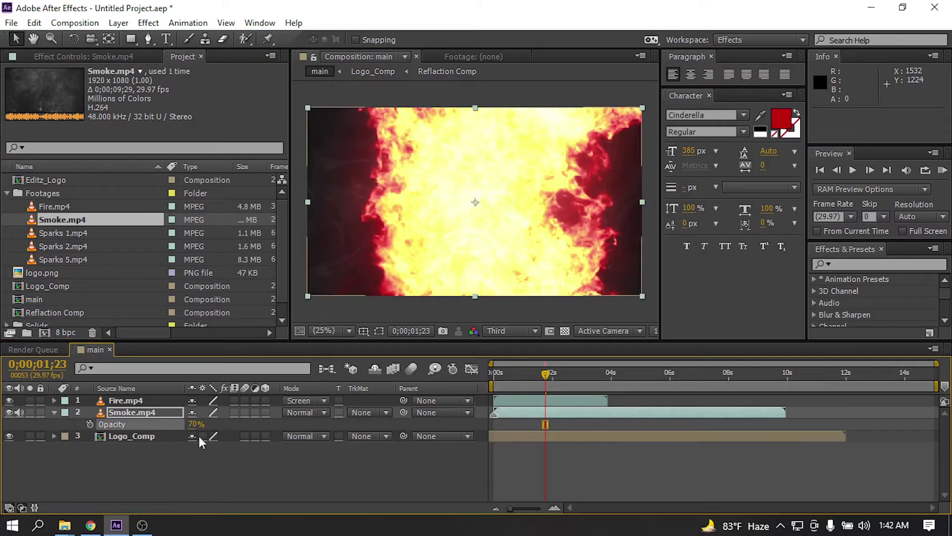
click(54, 413)
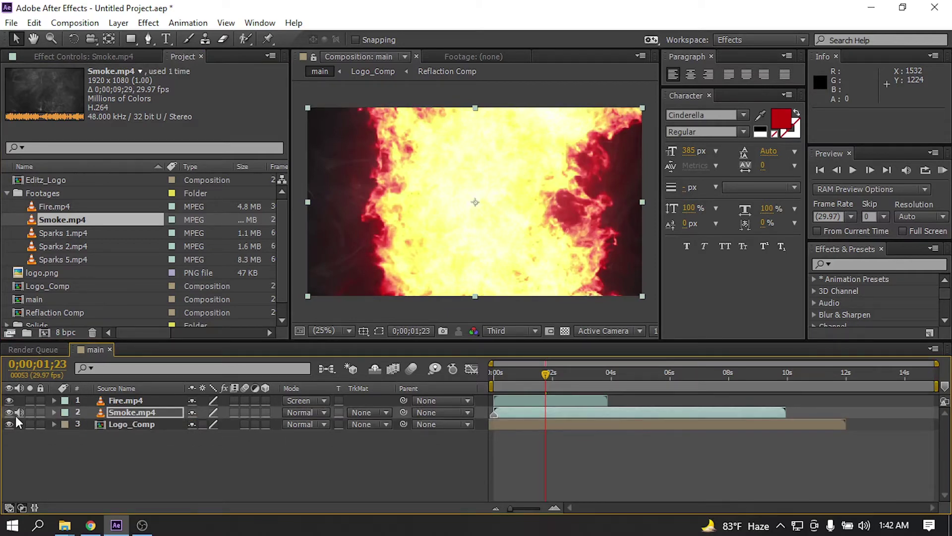
click(17, 414)
click(123, 413)
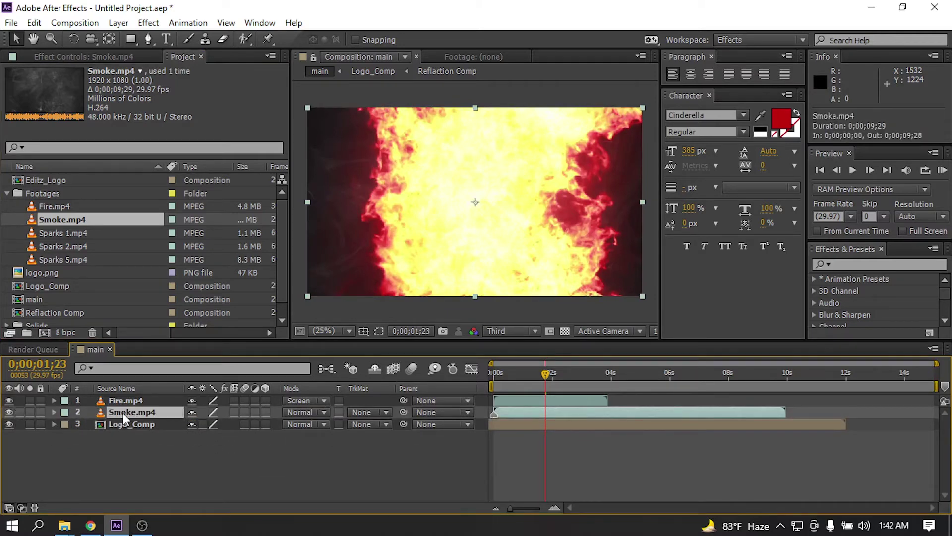
Draw a closed six-point Pen mask over the lower part of Smoke.mp4
click(149, 41)
click(297, 223)
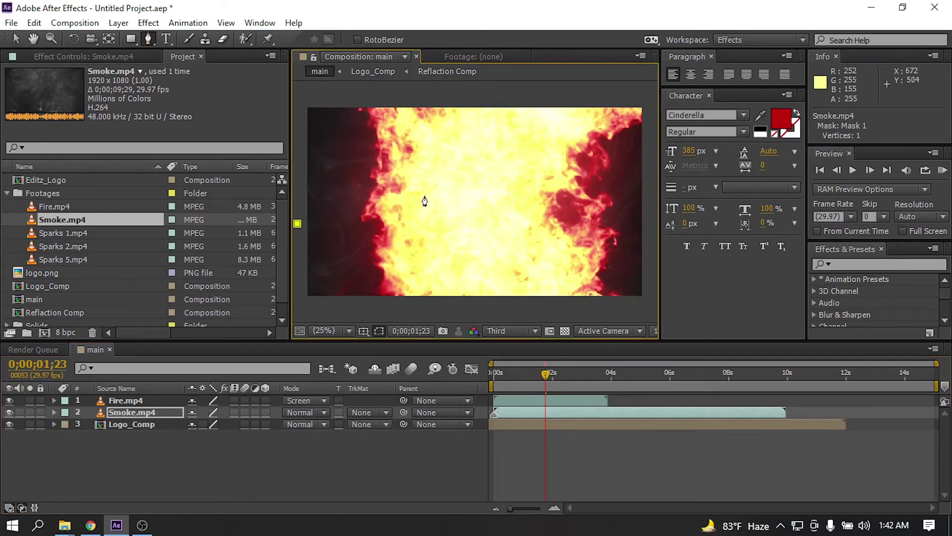
drag(549, 197, 572, 192)
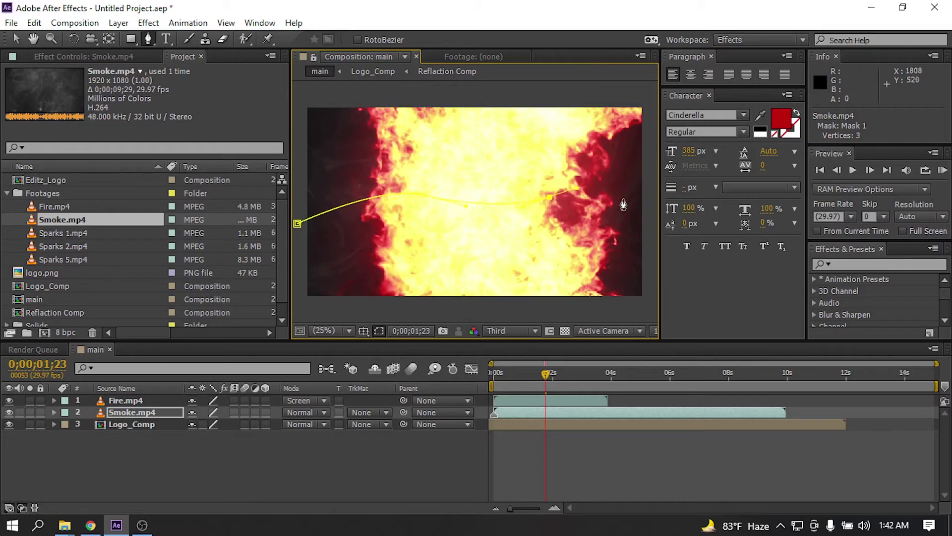
click(648, 211)
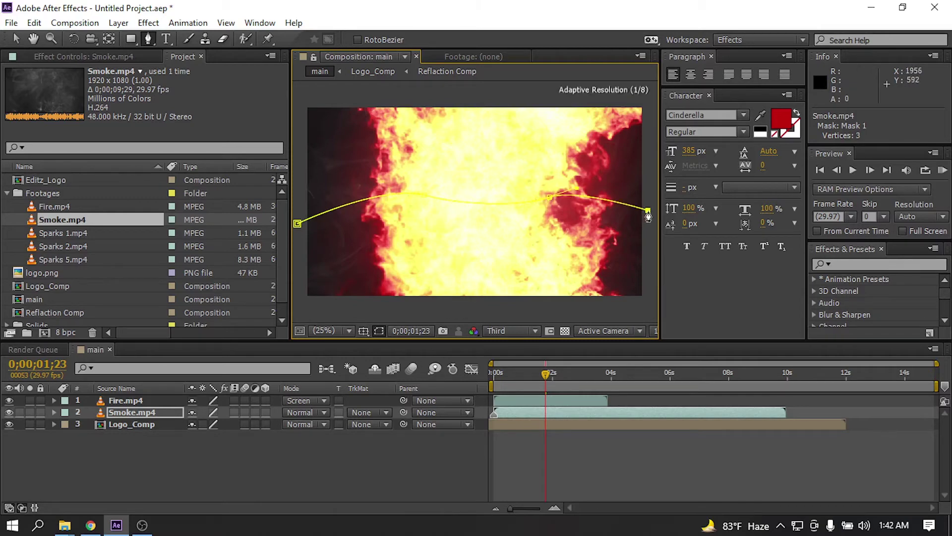
click(650, 303)
click(299, 308)
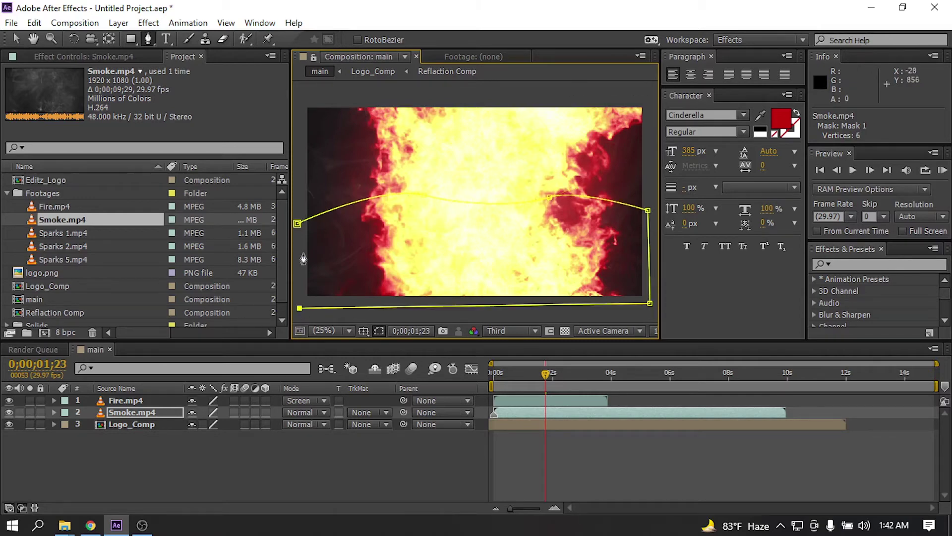
click(297, 223)
Feather the smoke mask to 716 pixels and set preview resolution to Half
key(f)
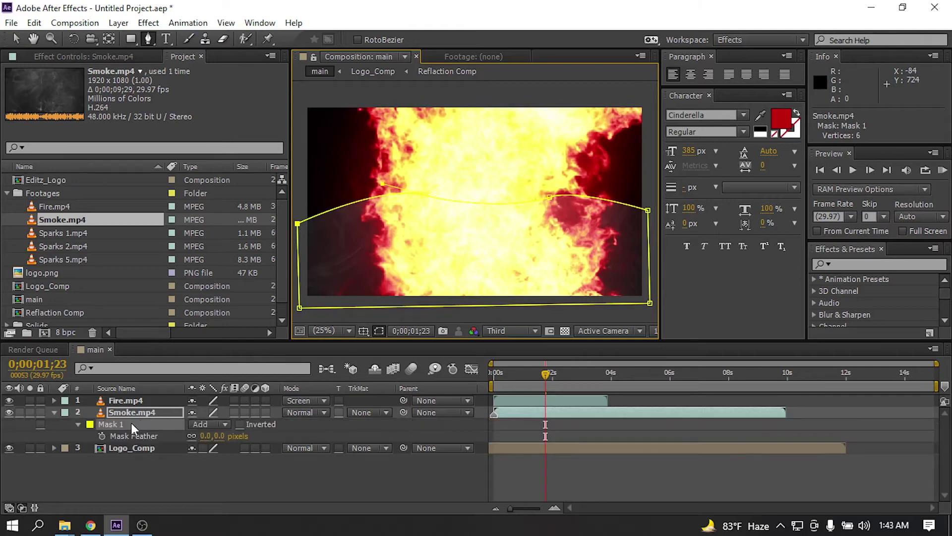
drag(211, 435, 512, 392)
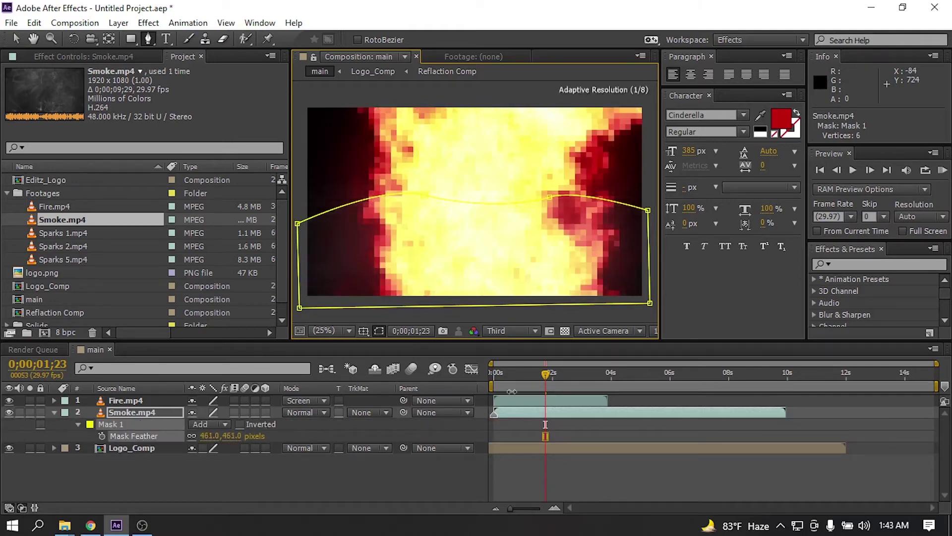
drag(650, 389, 660, 390)
click(511, 330)
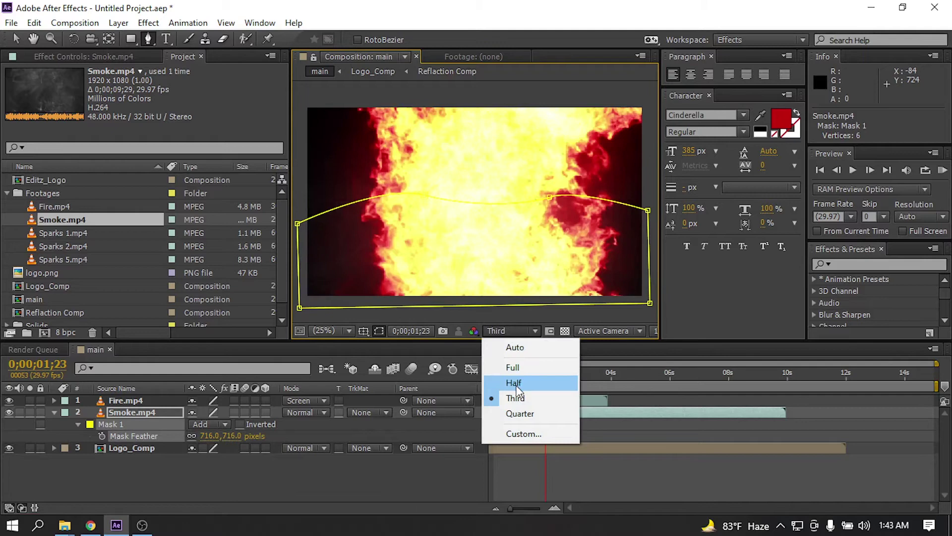
click(499, 382)
Preview fire, smoke and logo up to 0;00;03;13, then add Sparks 1.mp4 above Fire.mp4
click(243, 461)
click(503, 381)
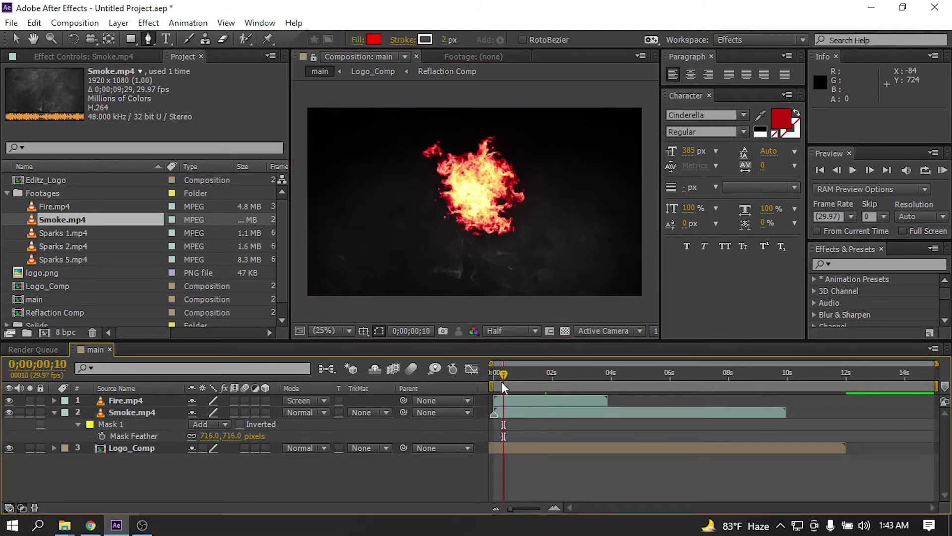
click(560, 382)
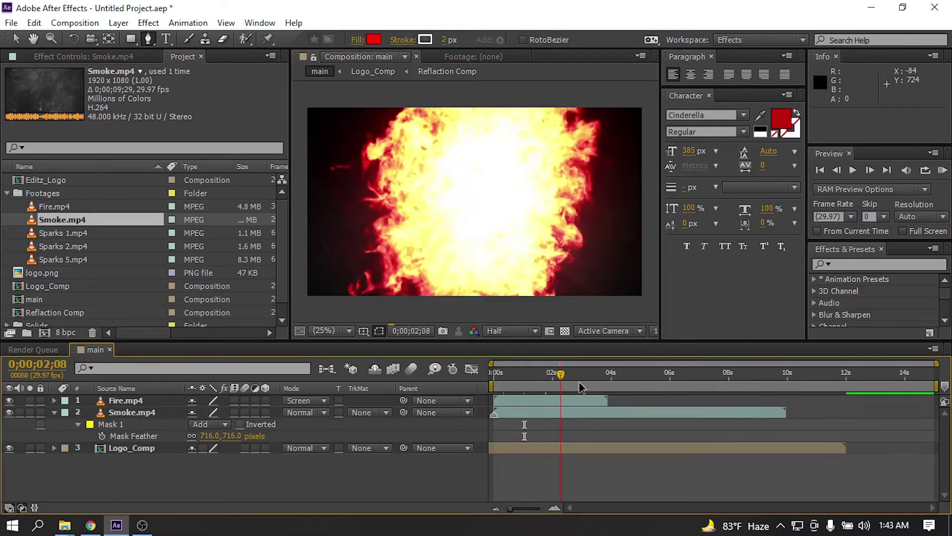
click(595, 384)
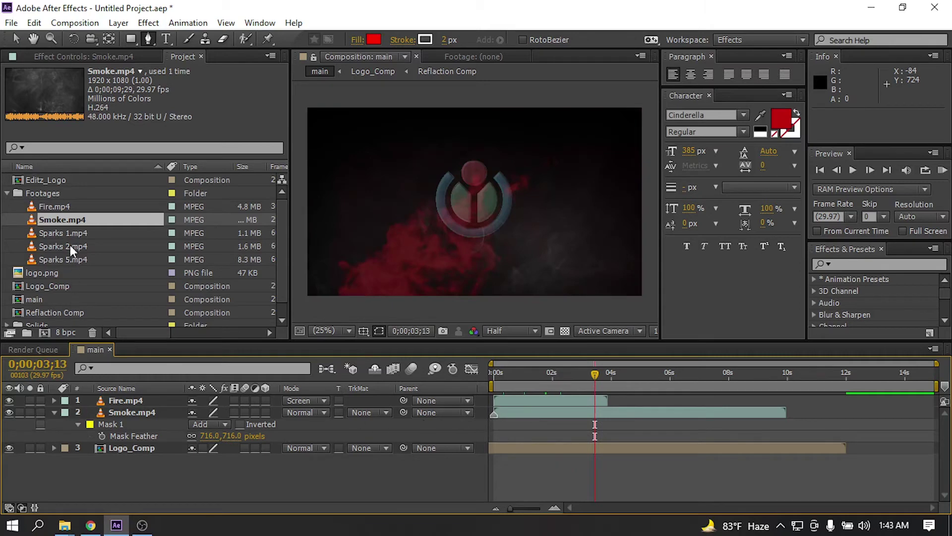
drag(62, 237, 104, 398)
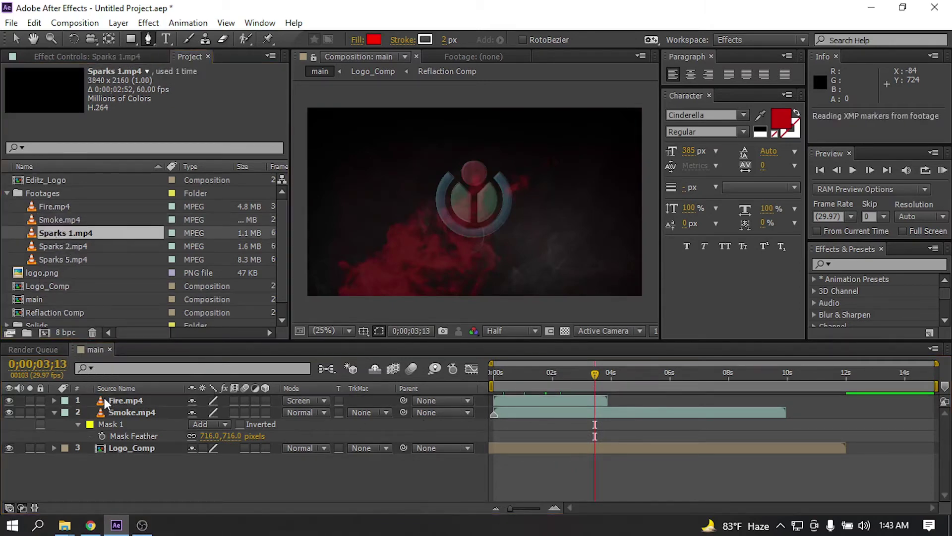
Start Sparks 1.mp4 about 1.7 seconds in and set it to Screen blending
drag(567, 397, 617, 397)
click(564, 383)
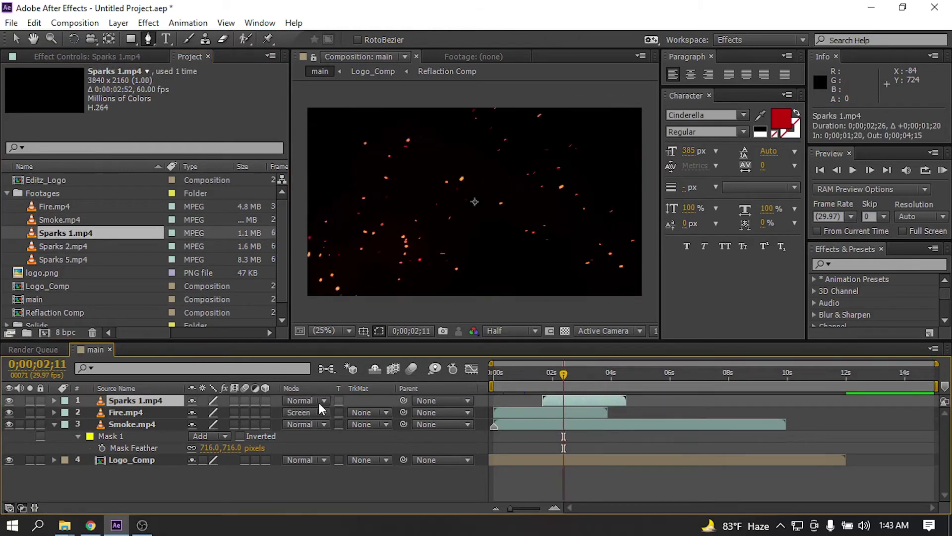
scroll(316, 233, down, 1)
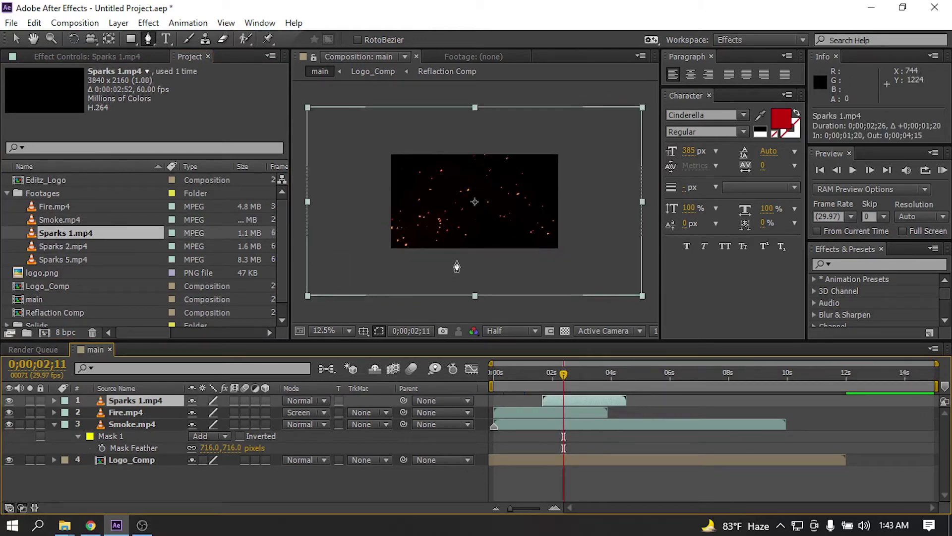
click(303, 400)
click(347, 233)
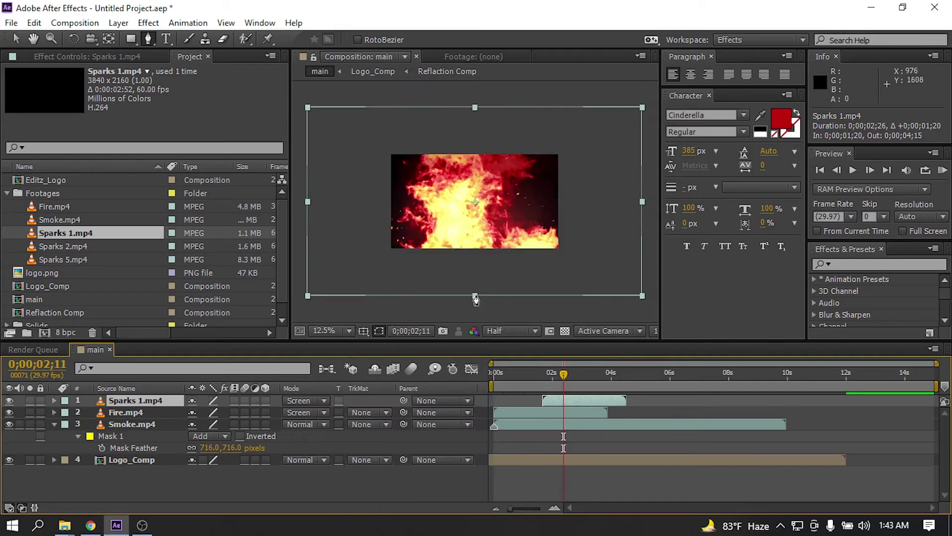
Scale Fire.mp4 and Sparks 1.mp4 down to 50% with the Selection tool
click(124, 412)
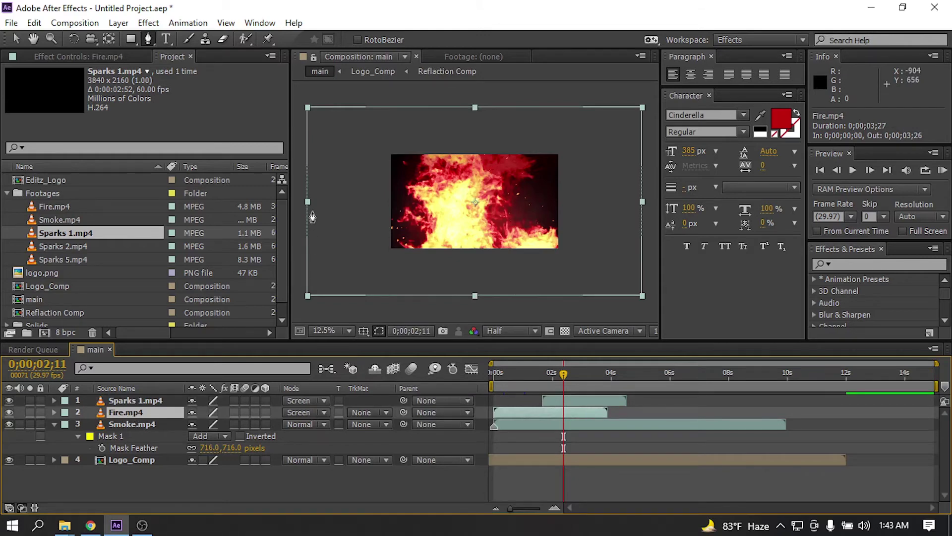
key(v)
drag(308, 201, 390, 193)
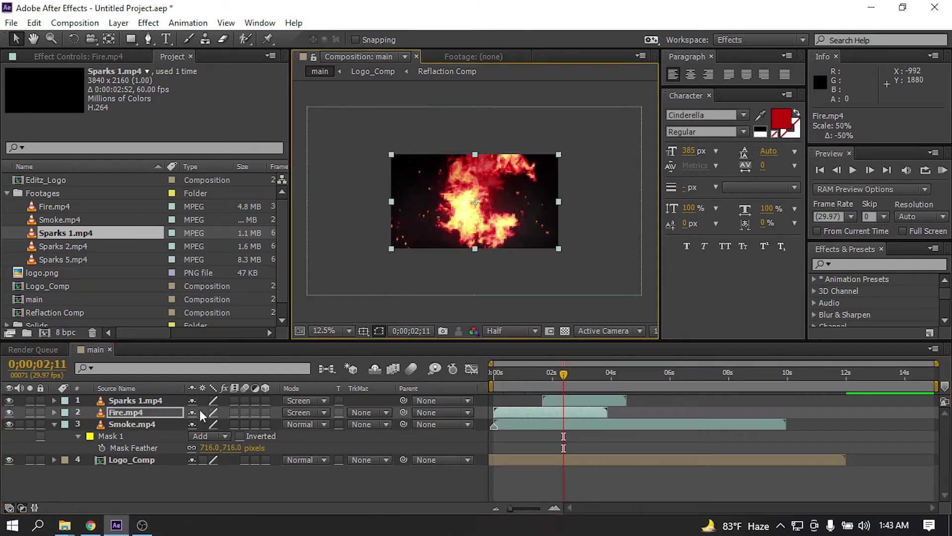
click(137, 399)
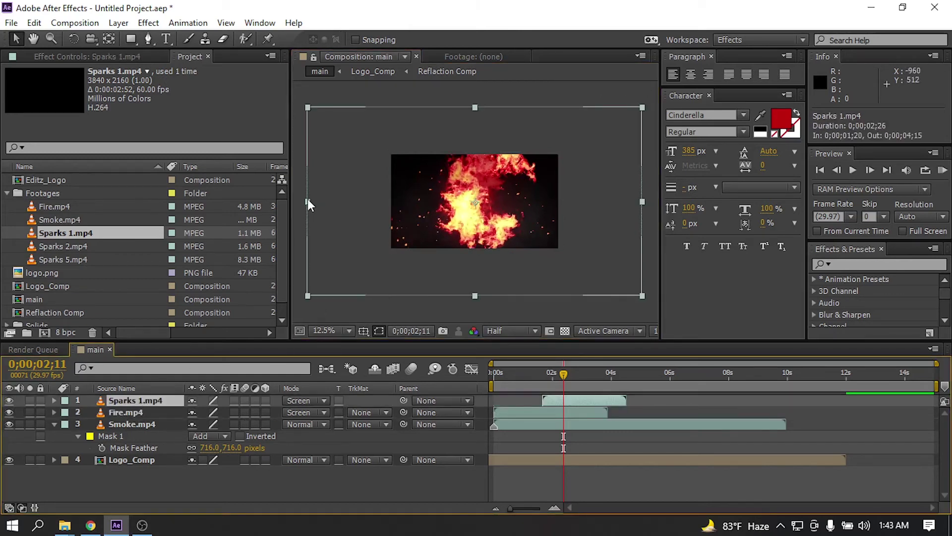
drag(307, 200, 391, 196)
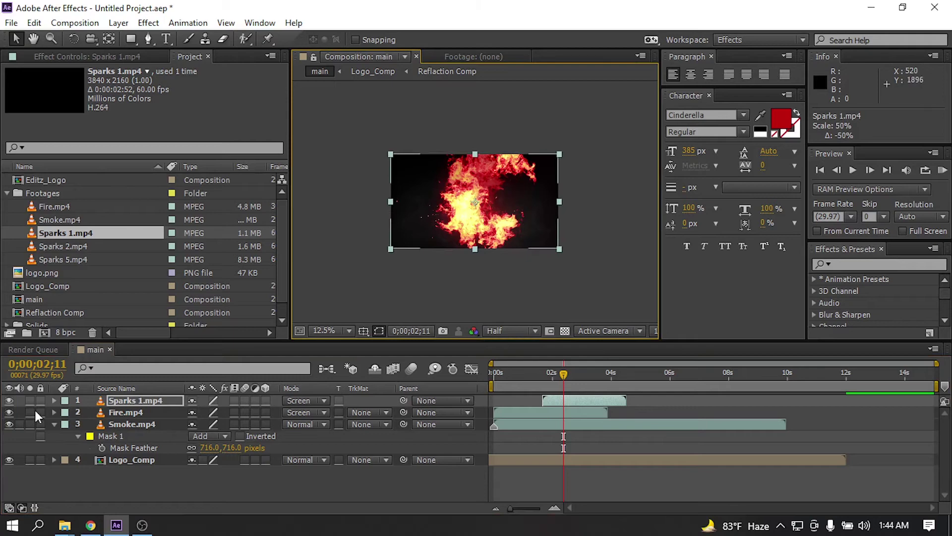
Solo Sparks 1.mp4 and keyframe its Scale at 63.4% and Rotation at -54°
click(29, 401)
click(590, 380)
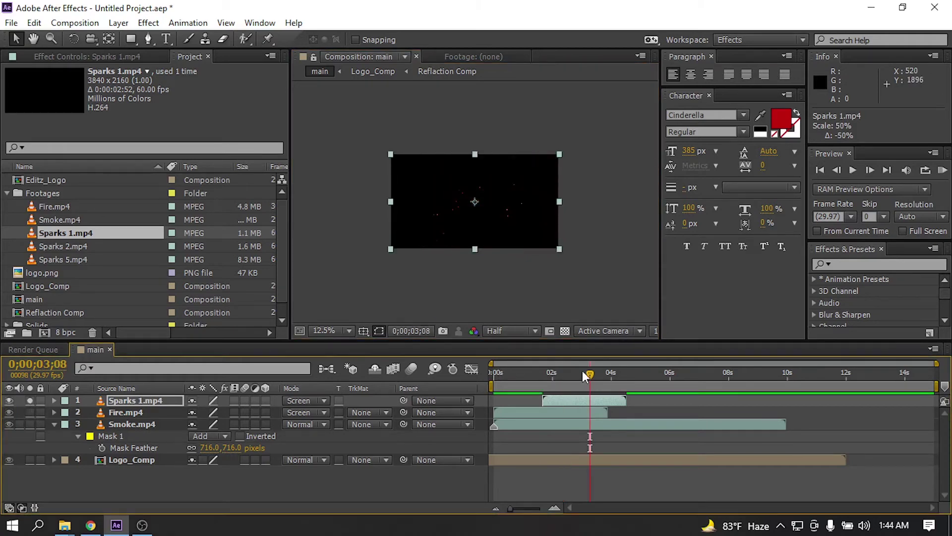
drag(583, 371, 555, 383)
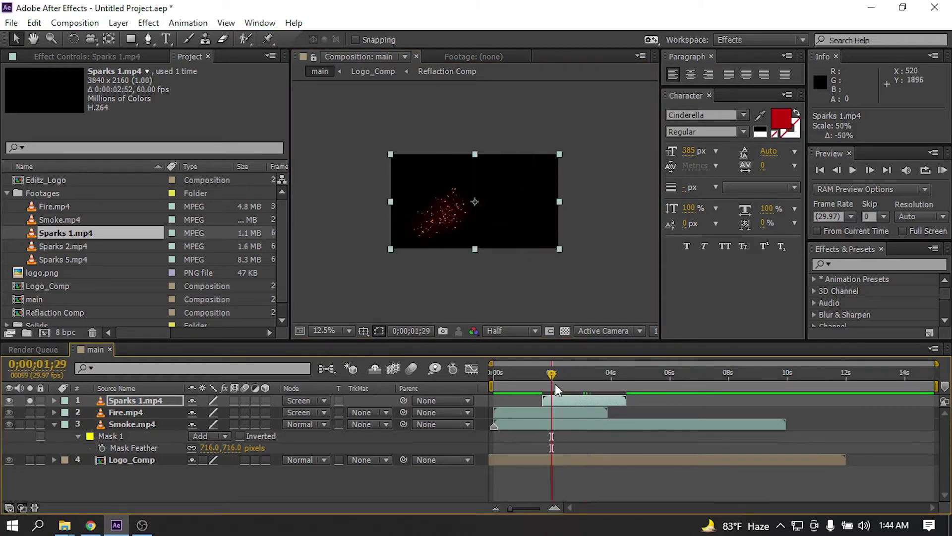
key(alt+shift+s)
drag(206, 412, 216, 409)
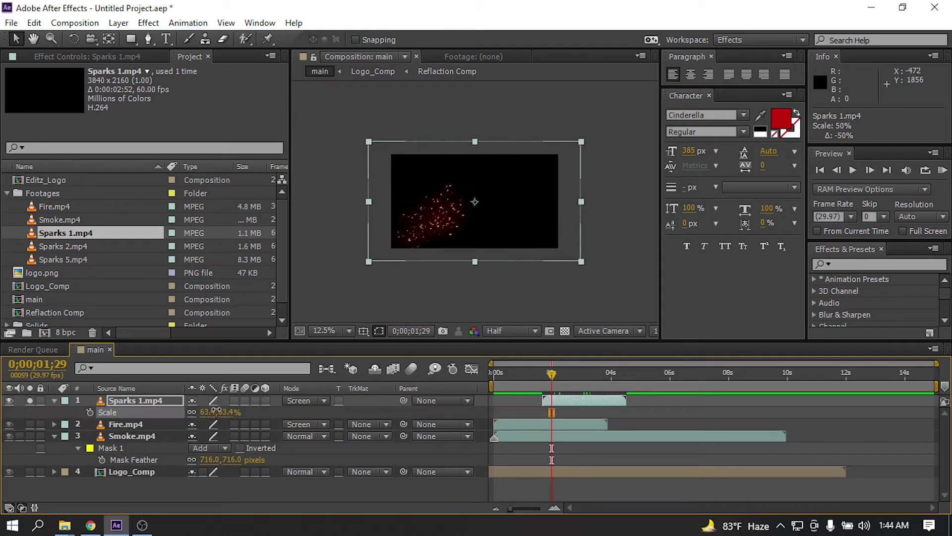
key(r)
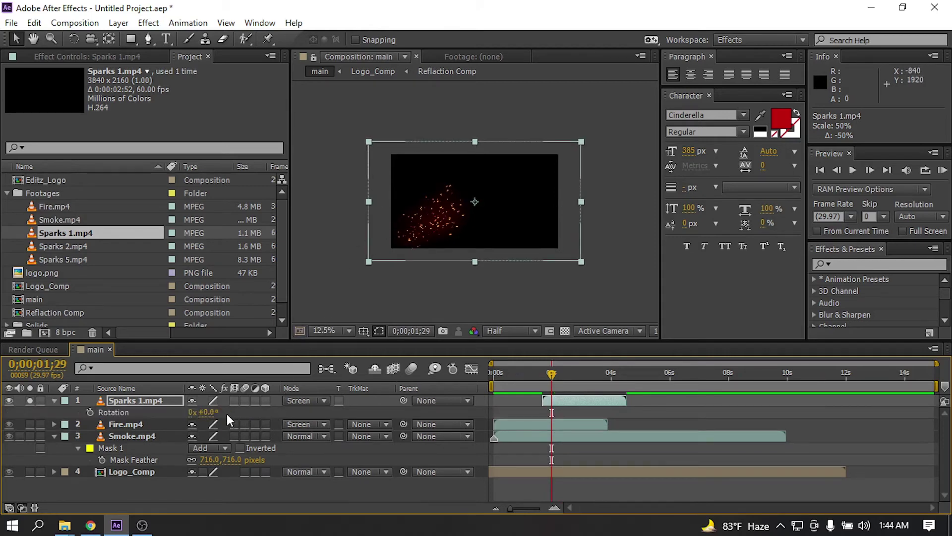
key(alt+shift+r)
mouse_move(207, 412)
mouse_down()
mouse_move(174, 411)
mouse_move(226, 411)
mouse_up()
Enlarge Sparks 1.mp4 to 93.4% and reposition it over the fire
key(s)
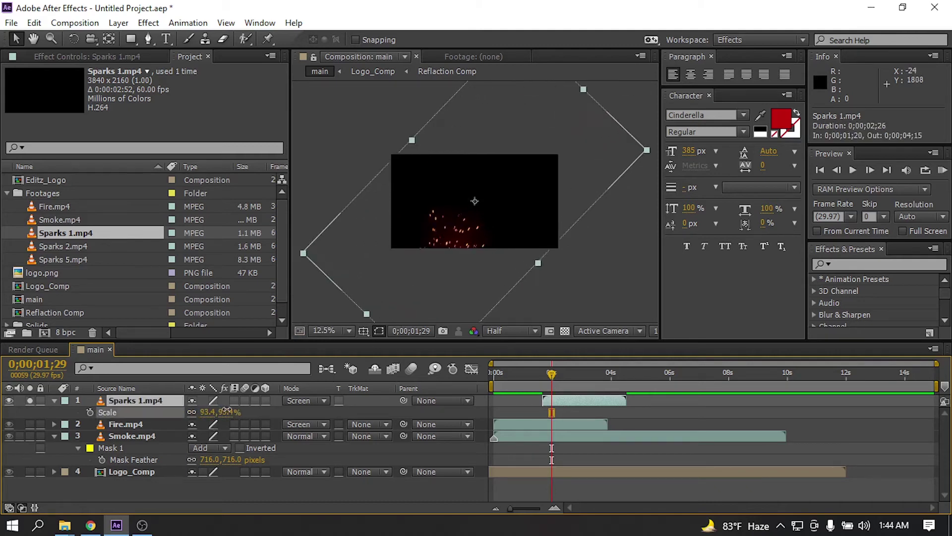
drag(465, 238, 475, 237)
click(549, 385)
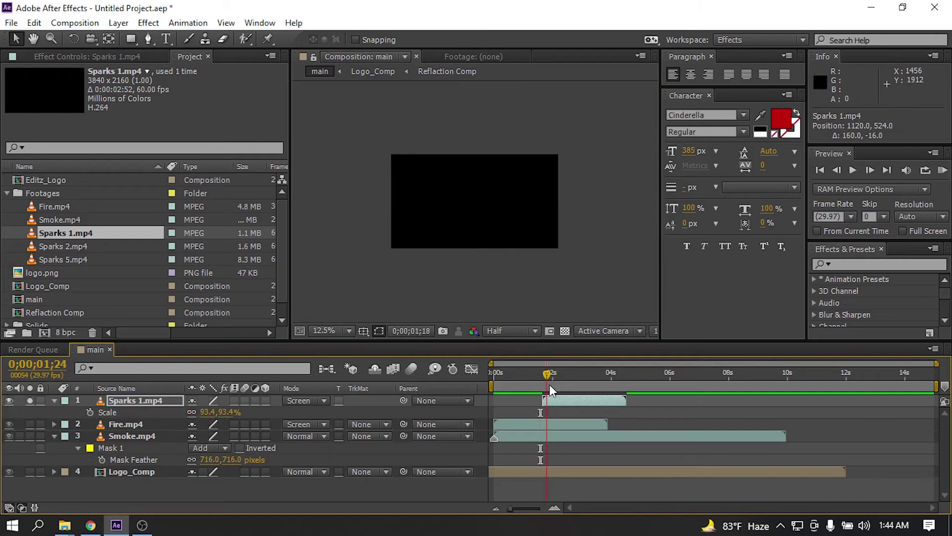
drag(550, 385, 588, 379)
Add Sparks 2.mp4 above Sparks 1.mp4 and set its Scale to 50%
click(70, 247)
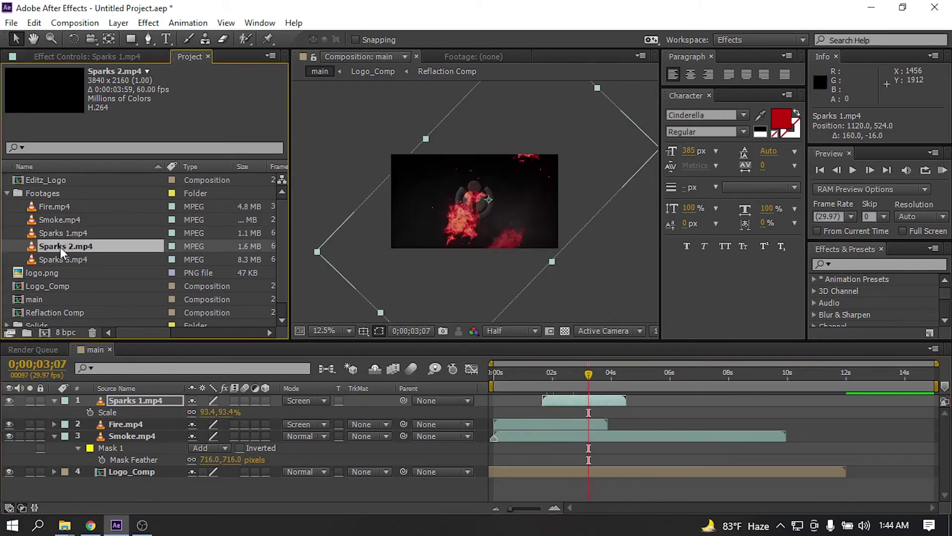
drag(60, 245, 116, 394)
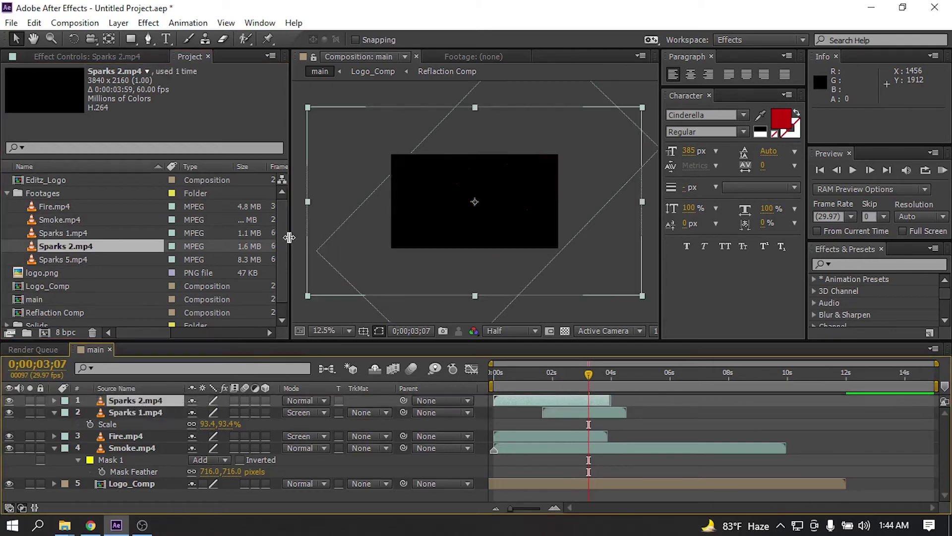
key(s)
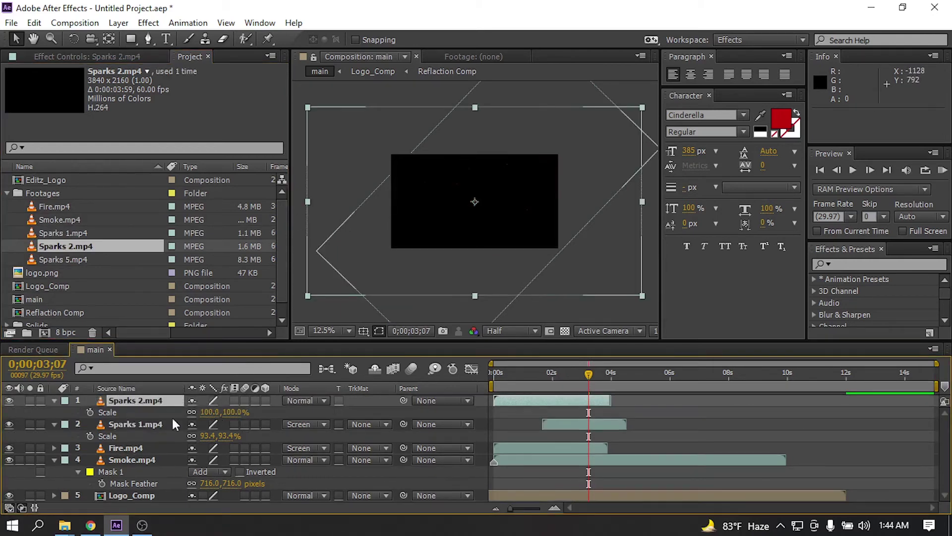
click(207, 412)
text(50)
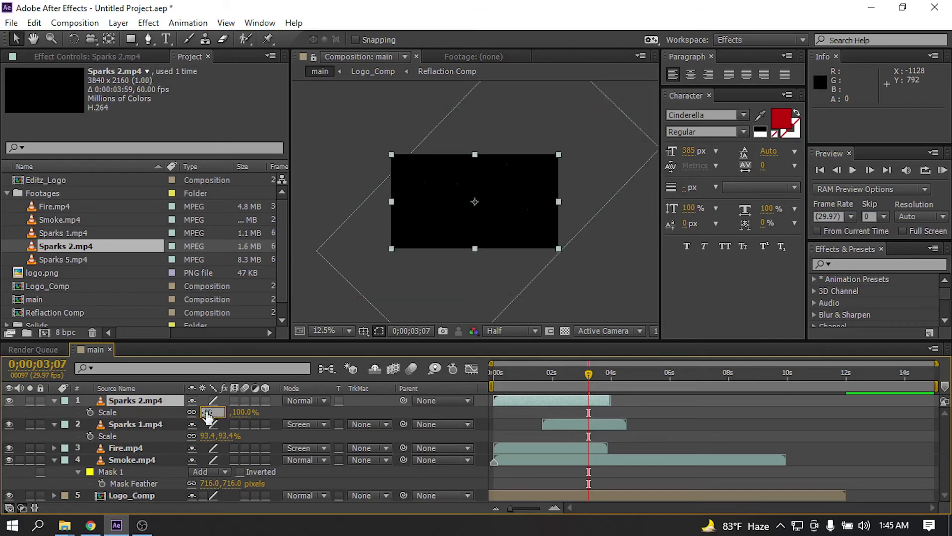
key(Return)
Screen-blend Sparks 2.mp4, start it later, enlarge it to 94% and adjust its position
click(300, 400)
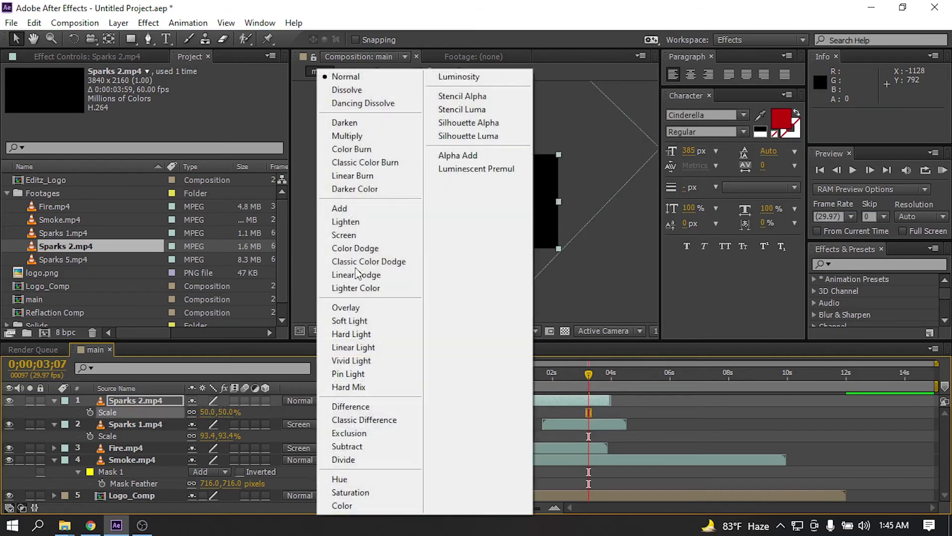
click(358, 234)
drag(524, 400, 554, 400)
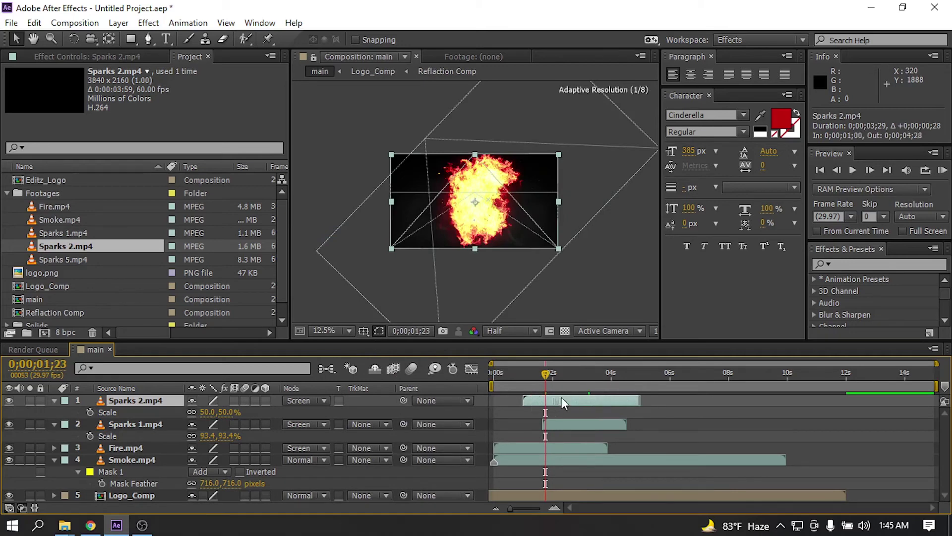
drag(195, 412, 216, 412)
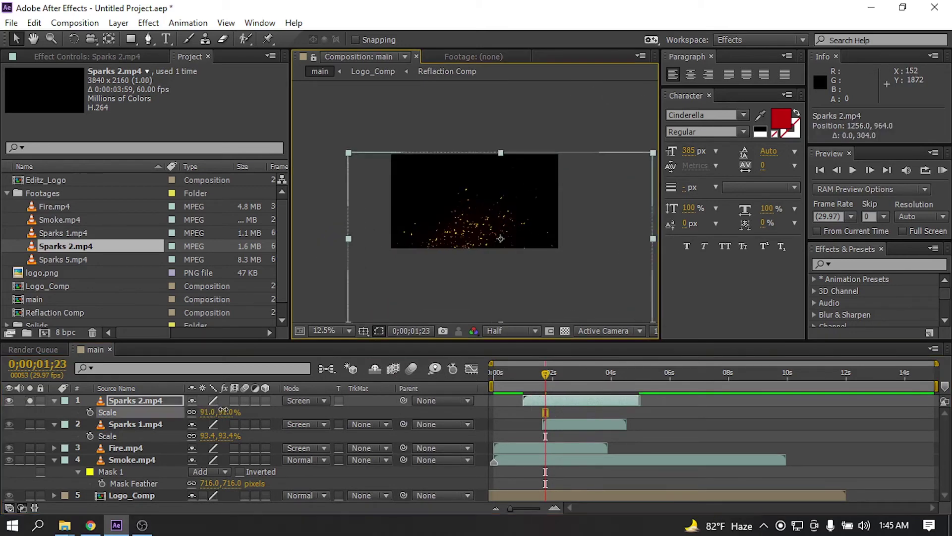
mouse_move(418, 222)
mouse_down()
mouse_move(416, 242)
mouse_move(416, 228)
mouse_up()
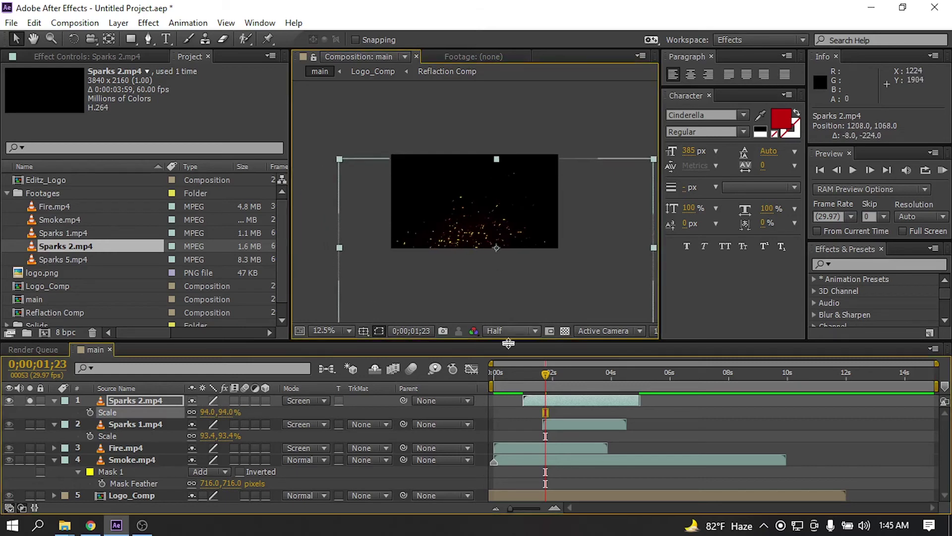
drag(541, 380, 600, 383)
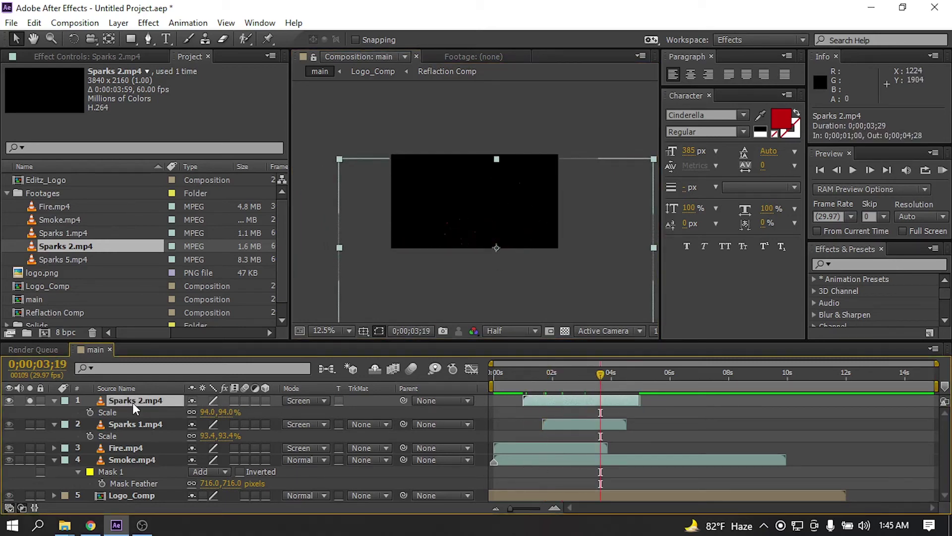
Apply Fast Blur to Sparks 2.mp4 and set its Blurriness amount
key(ctrl+space)
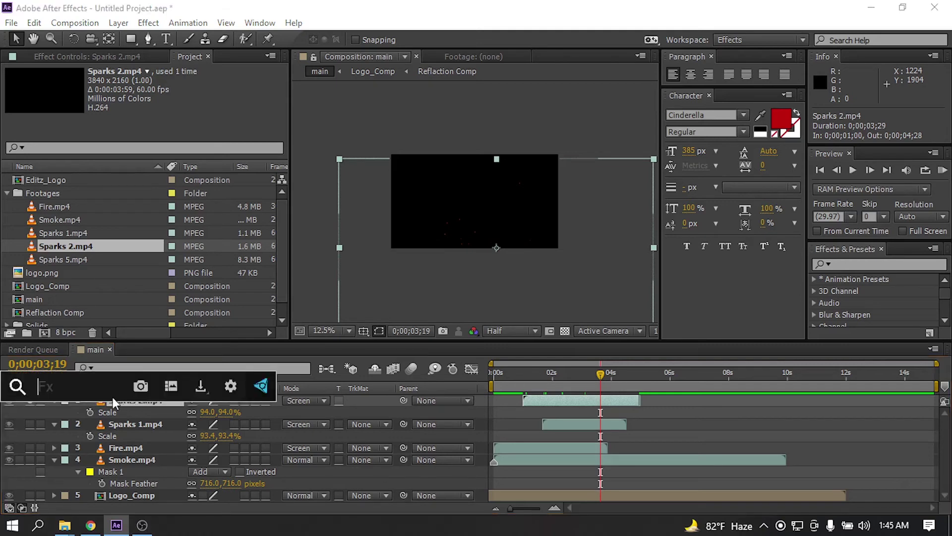
text(fa)
click(94, 383)
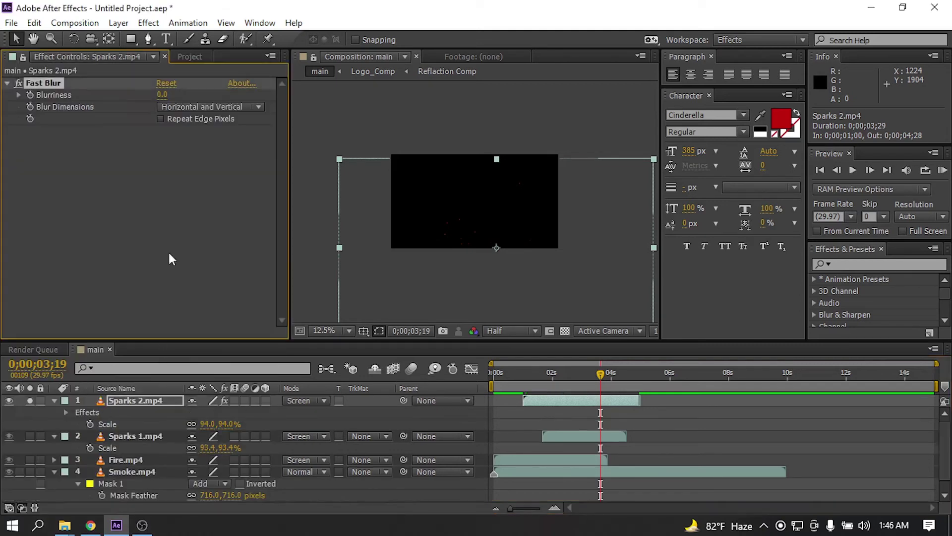
click(160, 95)
text(40)
key(Return)
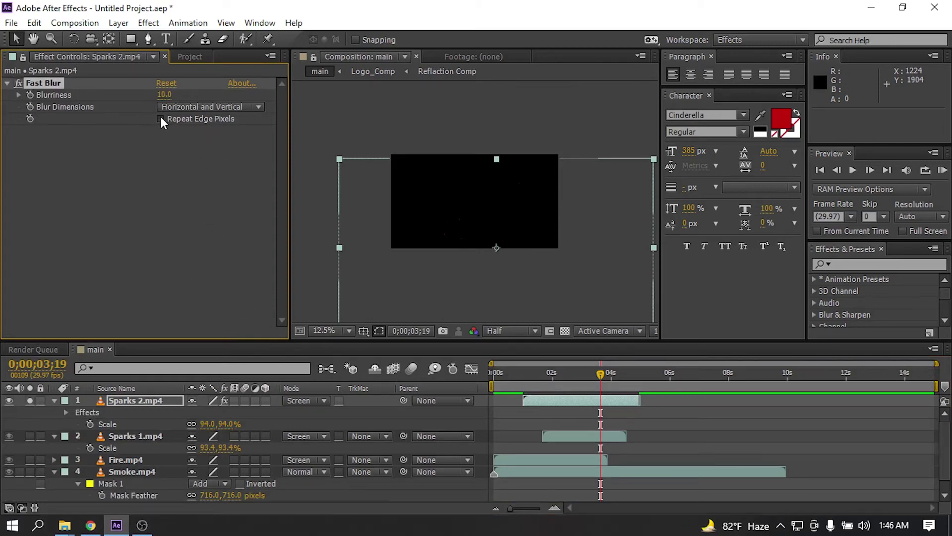
Review the blurred sparks at earlier and later frames with the view zoomed to 25%
click(565, 374)
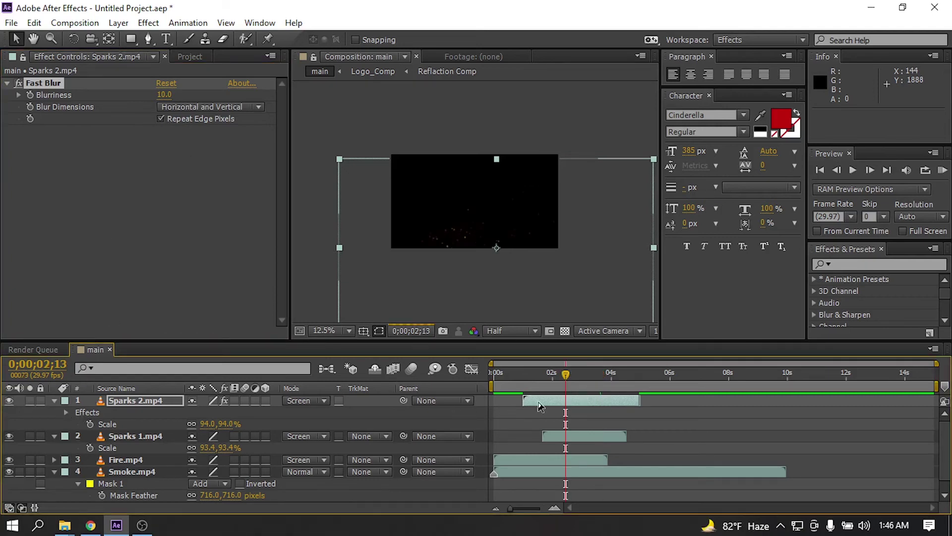
key(period)
click(610, 382)
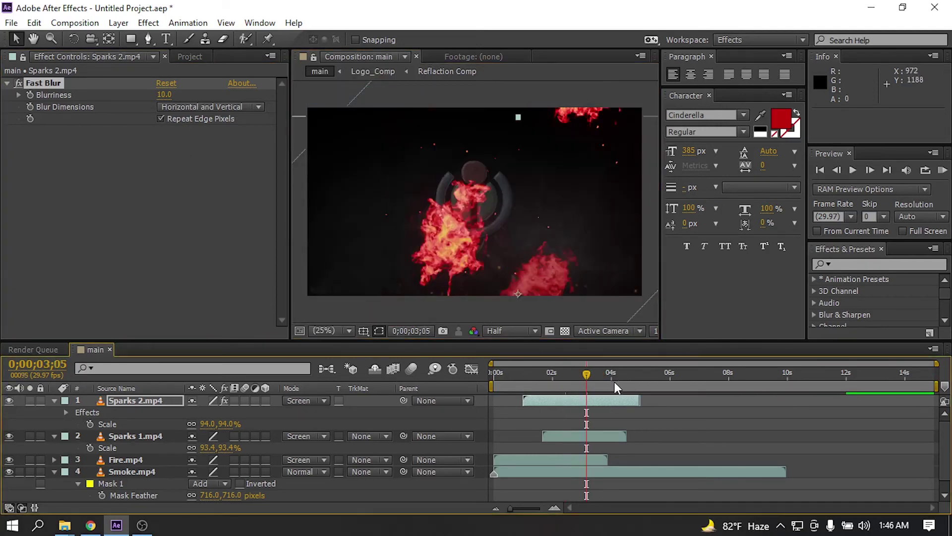
click(627, 382)
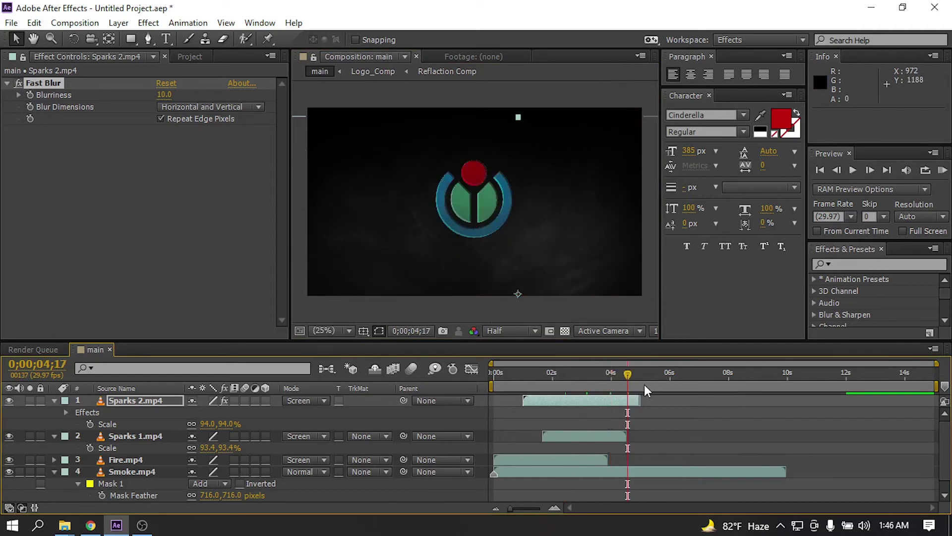
Add Sparks 5.mp4 to the top of the comp and scale it to 50%
click(189, 56)
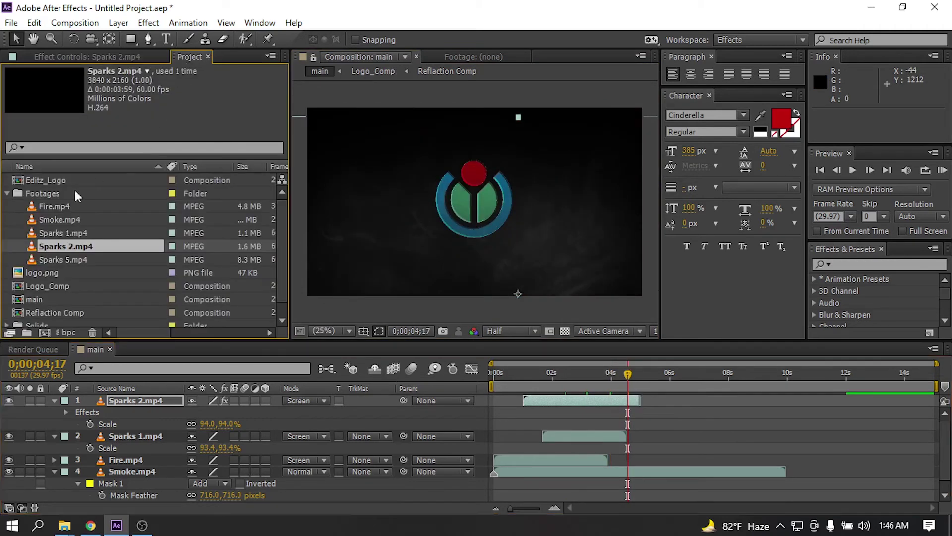
drag(55, 260, 108, 395)
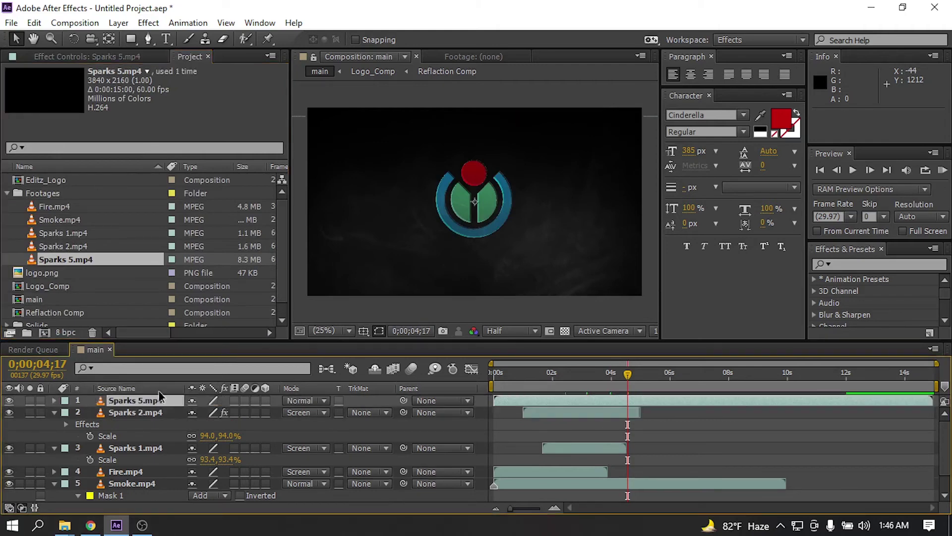
key(comma)
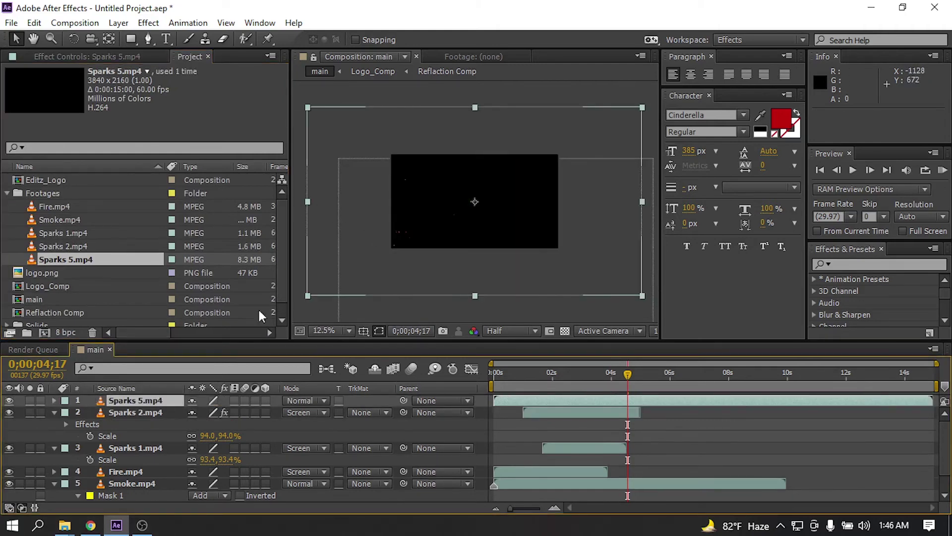
key(s)
click(207, 412)
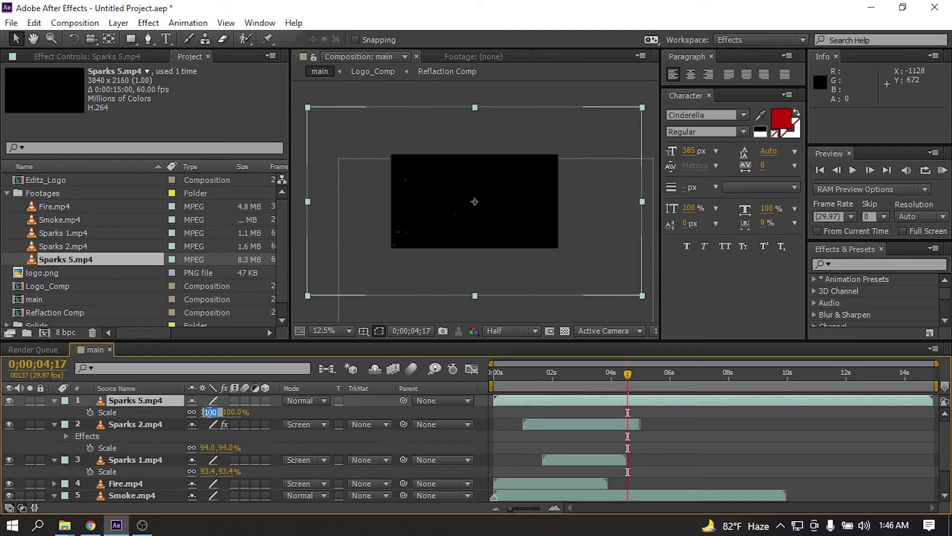
text(50)
key(Return)
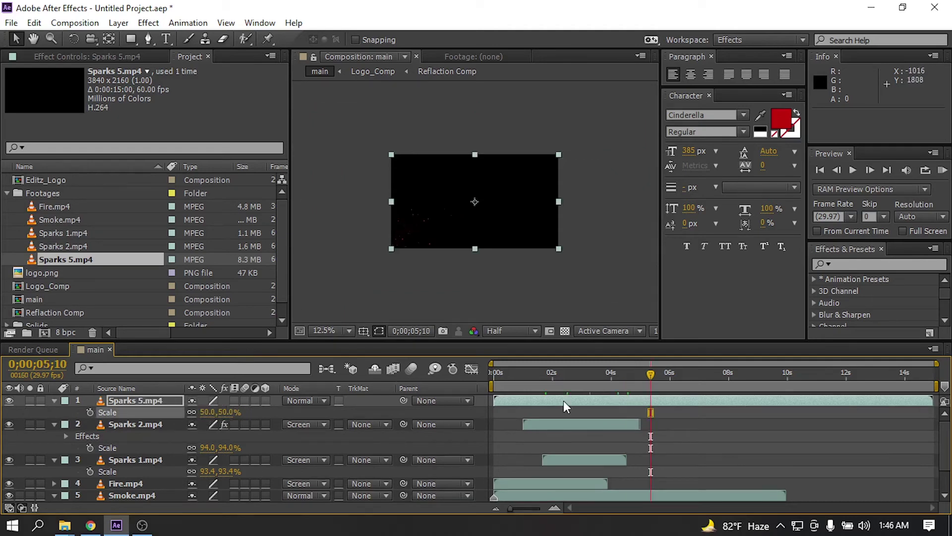
Start Sparks 5.mp4 about three seconds early, Screen-blend it, and end the work area at 12 seconds
drag(563, 401, 550, 401)
drag(464, 397, 465, 397)
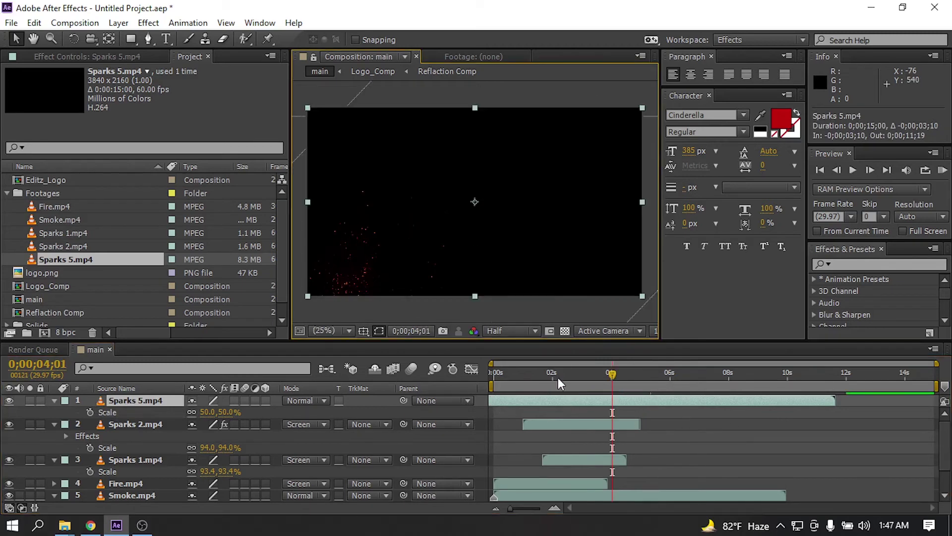
click(297, 400)
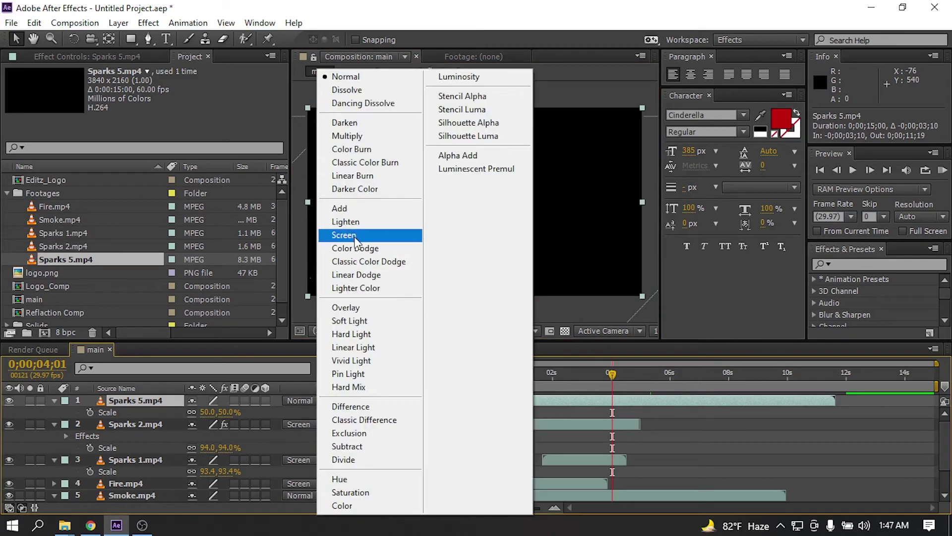
click(392, 235)
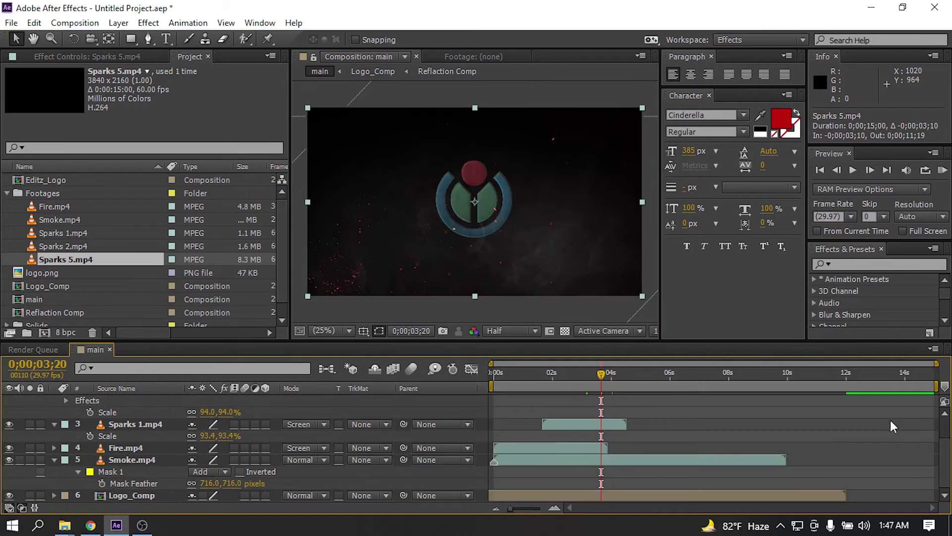
drag(938, 383, 857, 389)
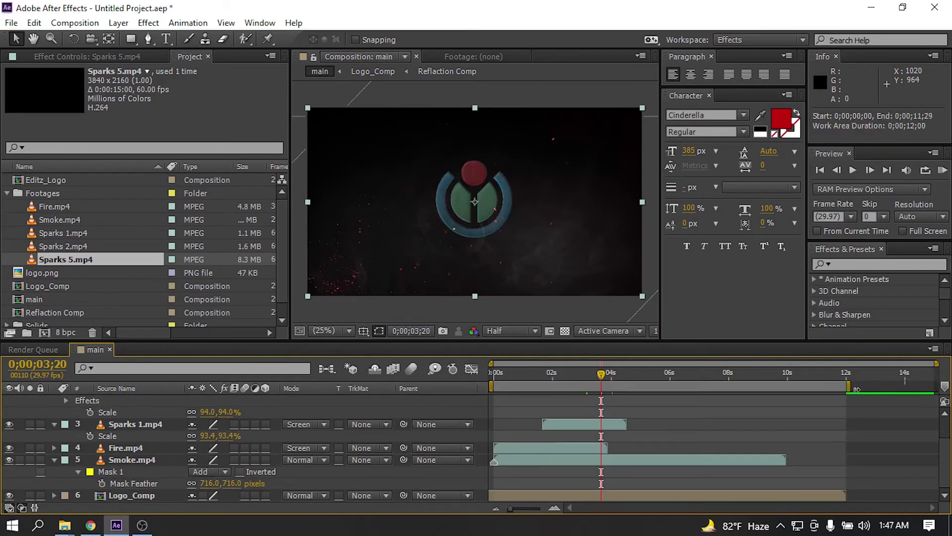
Trim the main comp to its 12-second work area and collapse all layers' properties
right_click(818, 385)
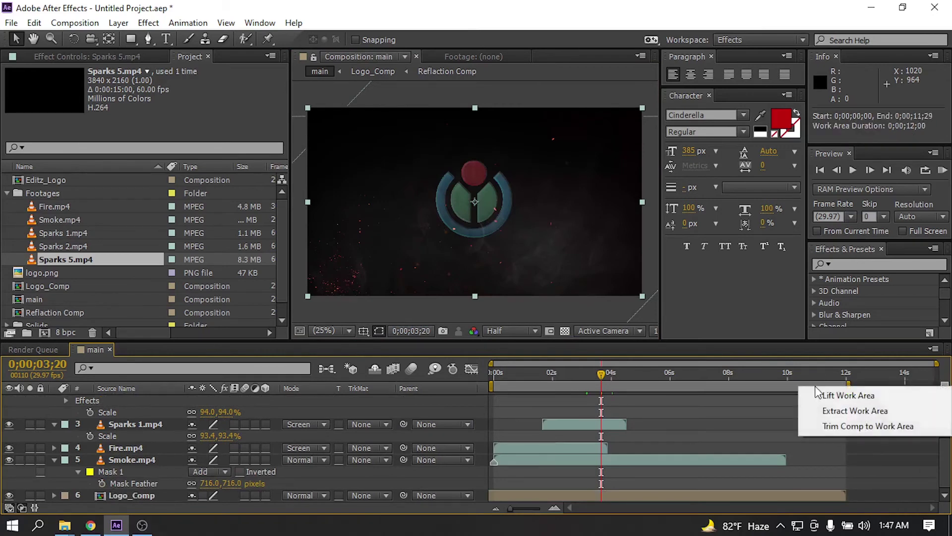
click(858, 427)
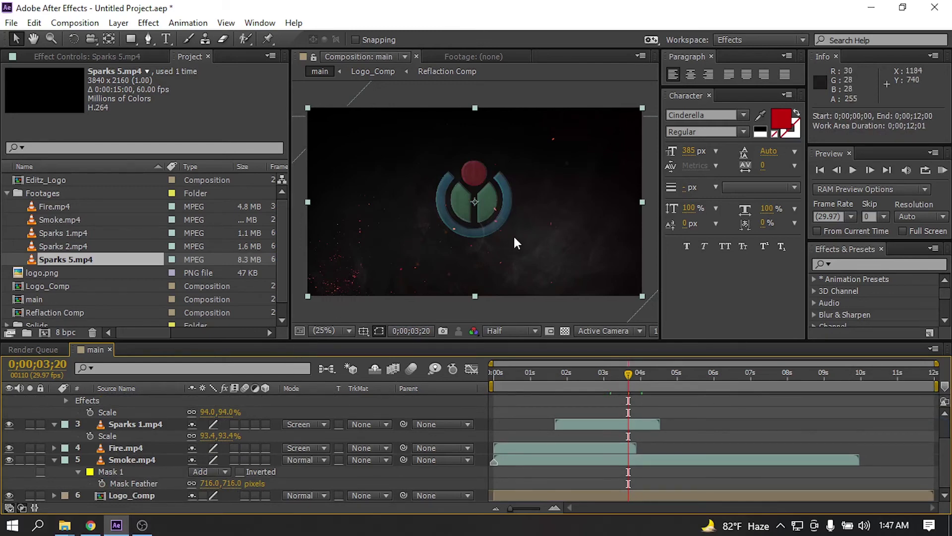
scroll(118, 410, up, 2)
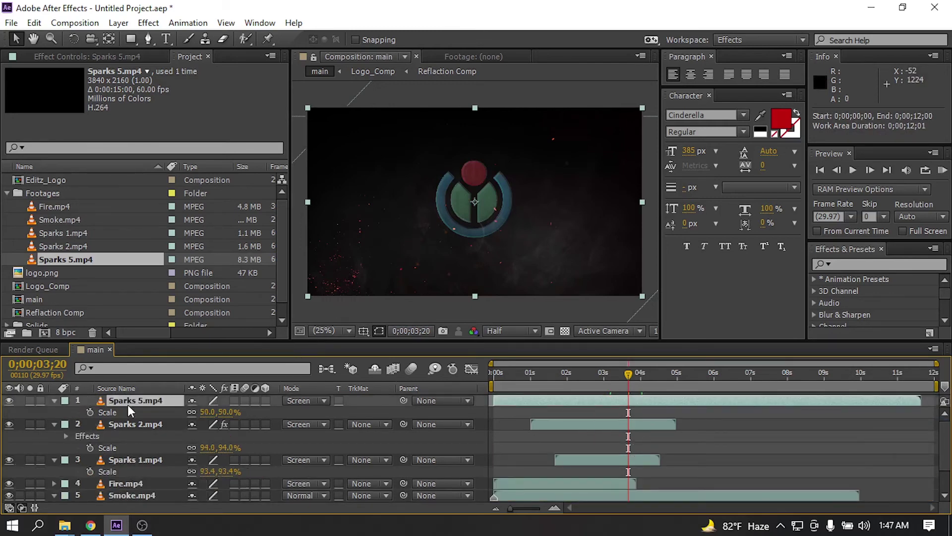
key(ctrl+a)
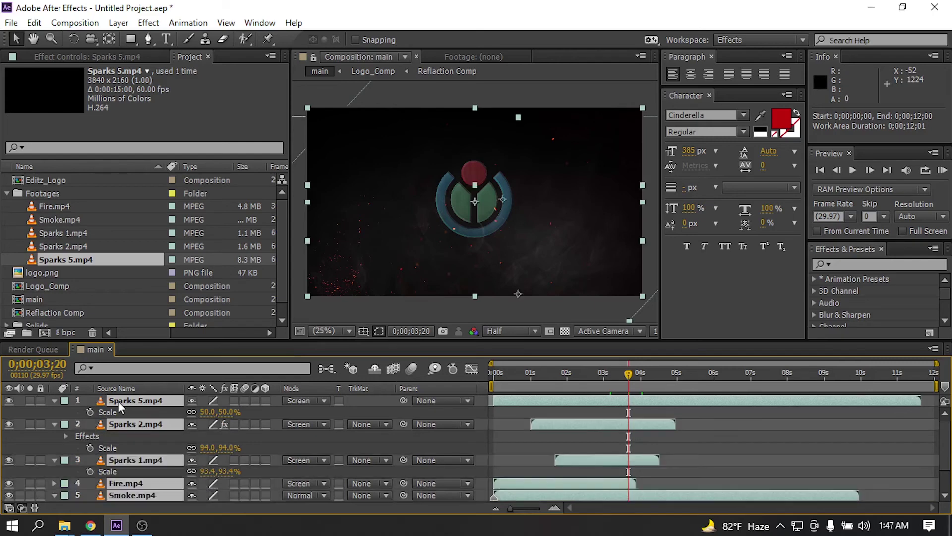
click(53, 400)
click(159, 484)
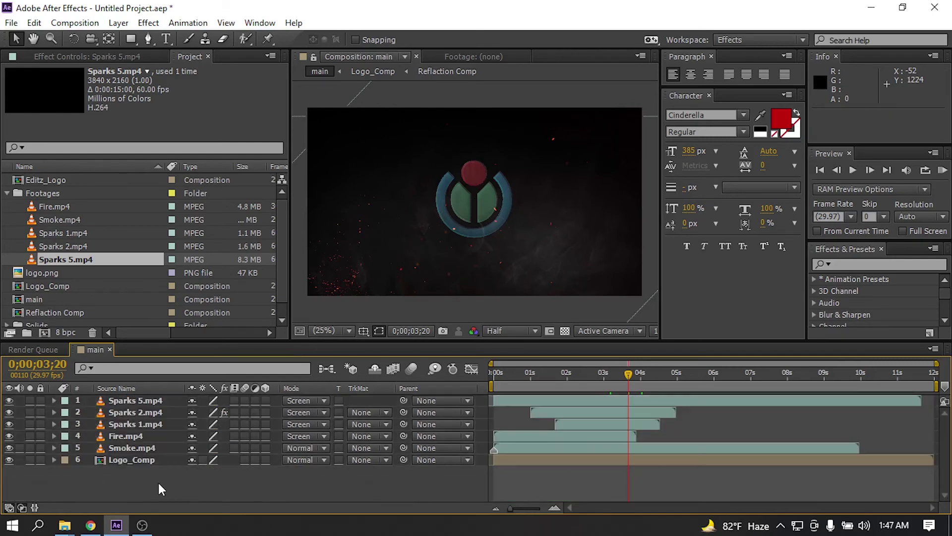
Create a new full-frame solid with a near-black colour at hue 20°
right_click(132, 477)
mouse_move(201, 332)
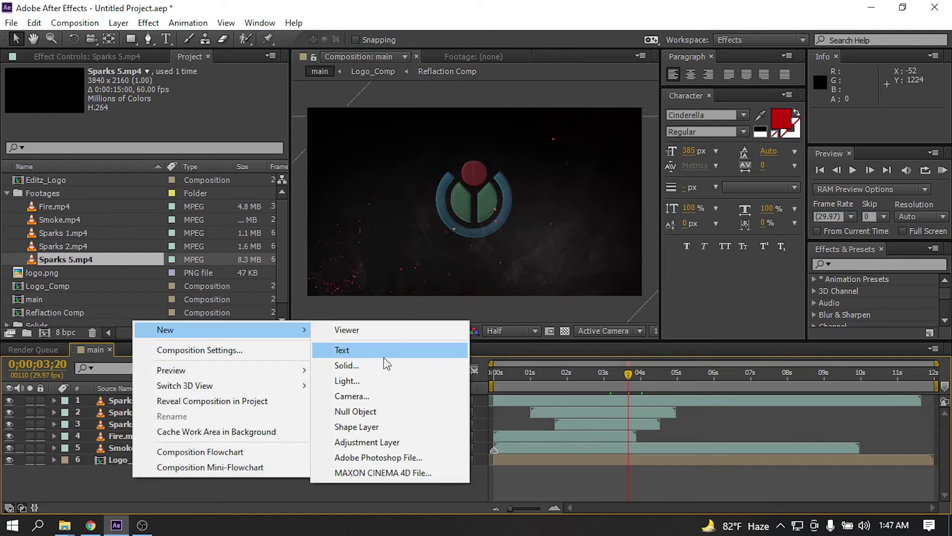
click(387, 365)
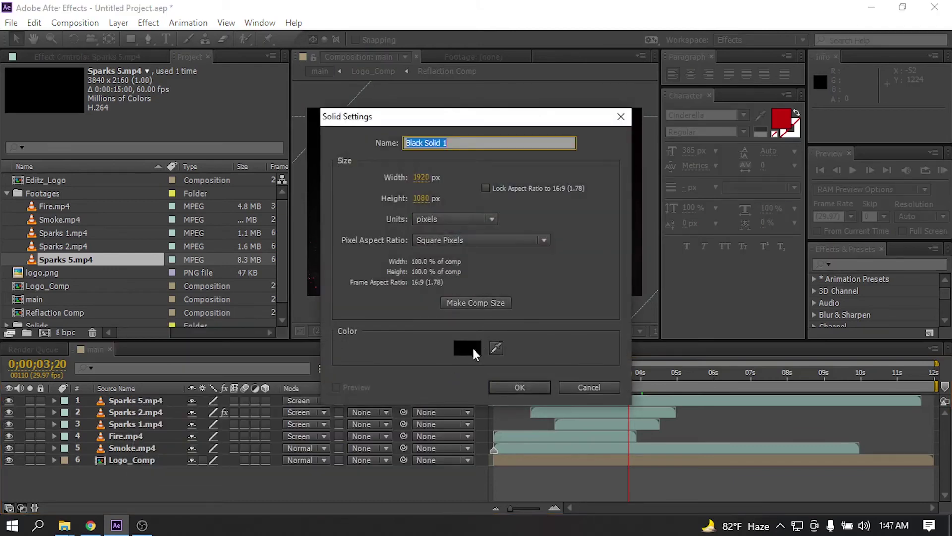
click(469, 348)
click(278, 478)
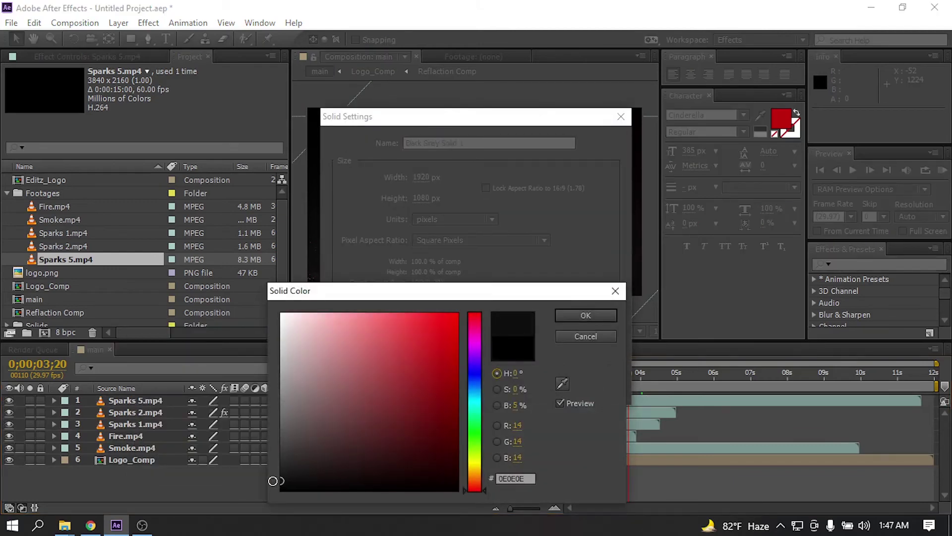
drag(475, 461, 474, 482)
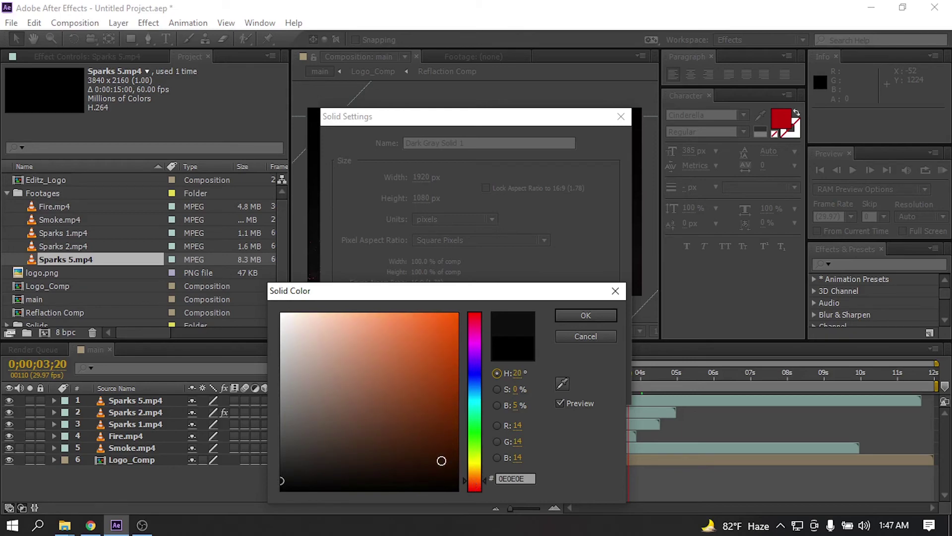
click(570, 313)
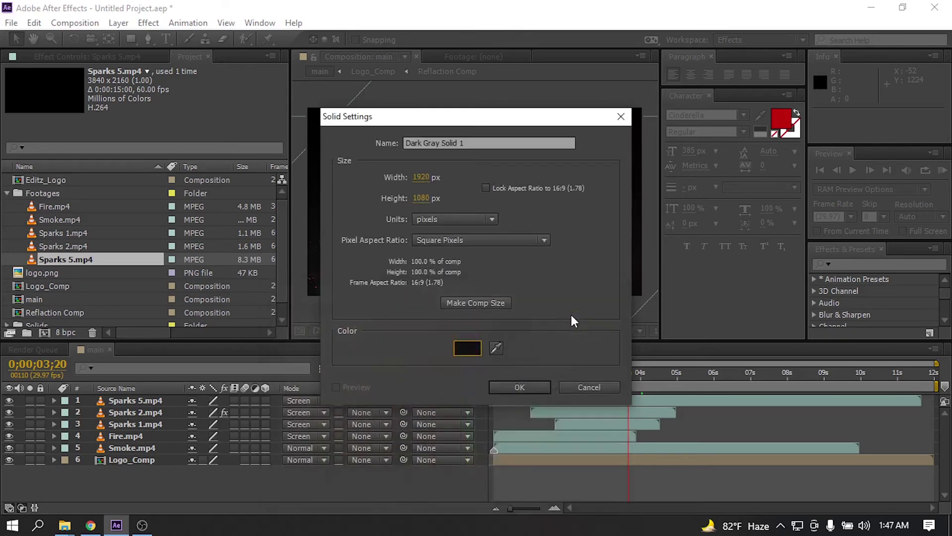
click(512, 385)
Move the dark solid to the bottom of the layer stack and rename it BG
drag(150, 410, 136, 480)
right_click(116, 472)
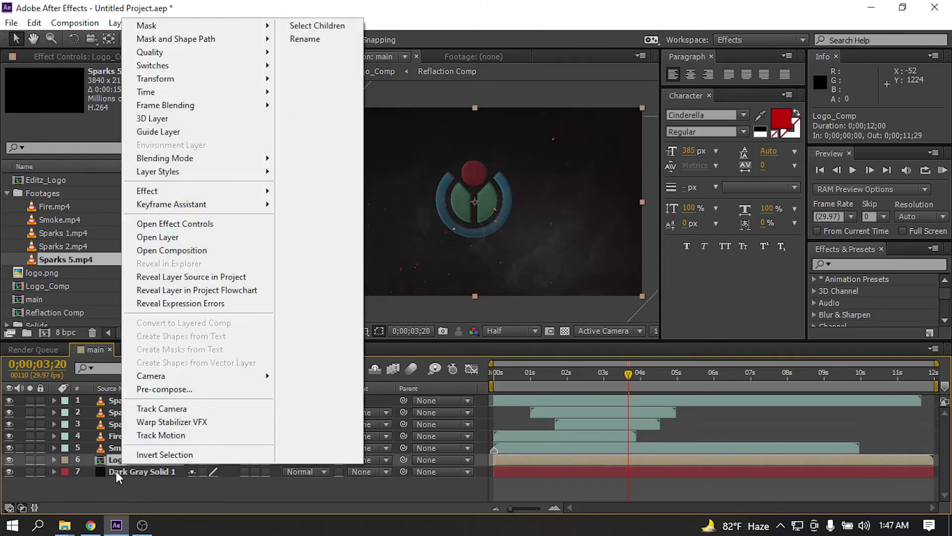
click(115, 471)
right_click(115, 472)
click(303, 48)
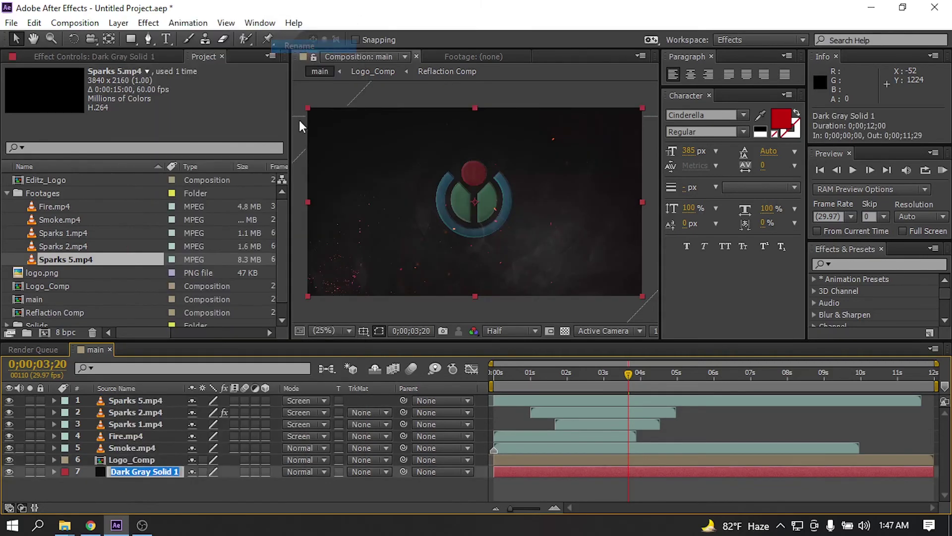
text(BG)
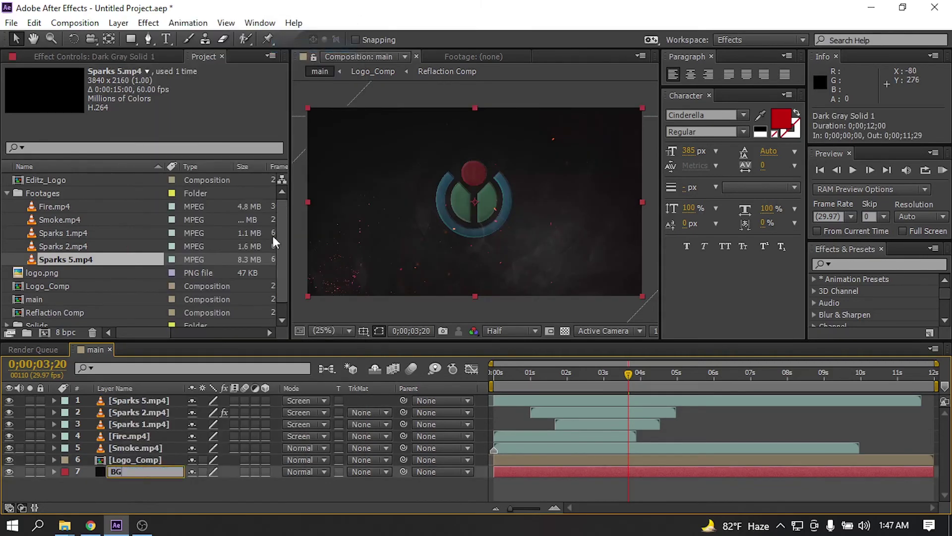
click(127, 495)
key(space)
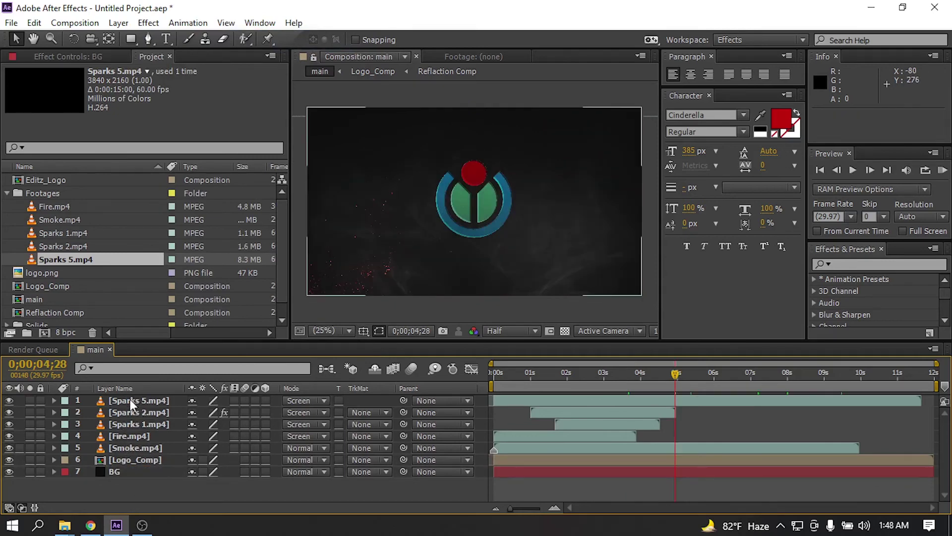
Flag Smoke, Fire and the three Sparks layers as shy and turn on Hide Shy Layers
click(127, 450)
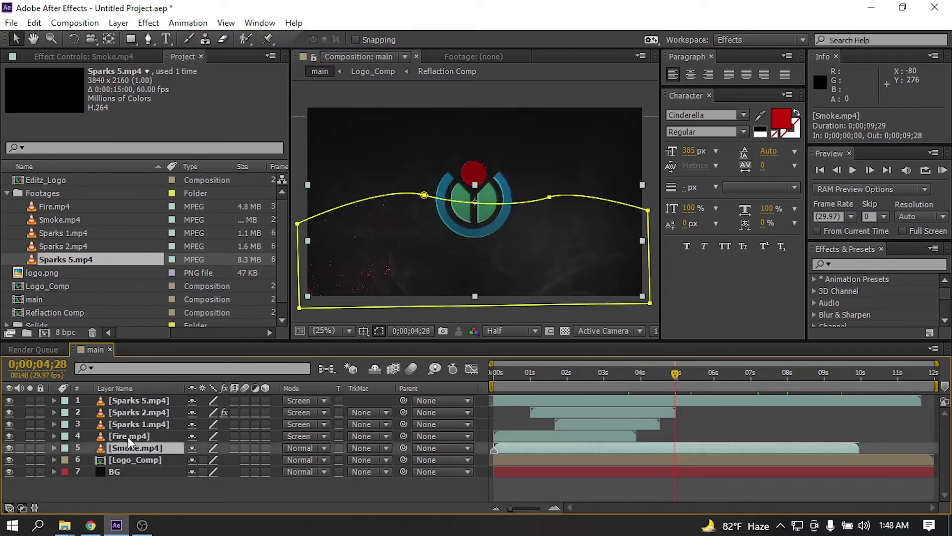
shift+click(129, 403)
click(191, 400)
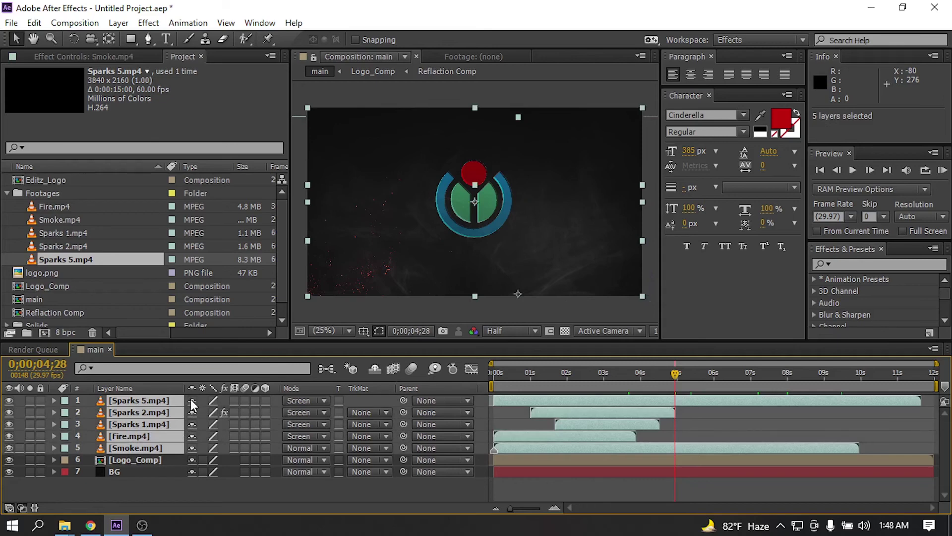
click(374, 367)
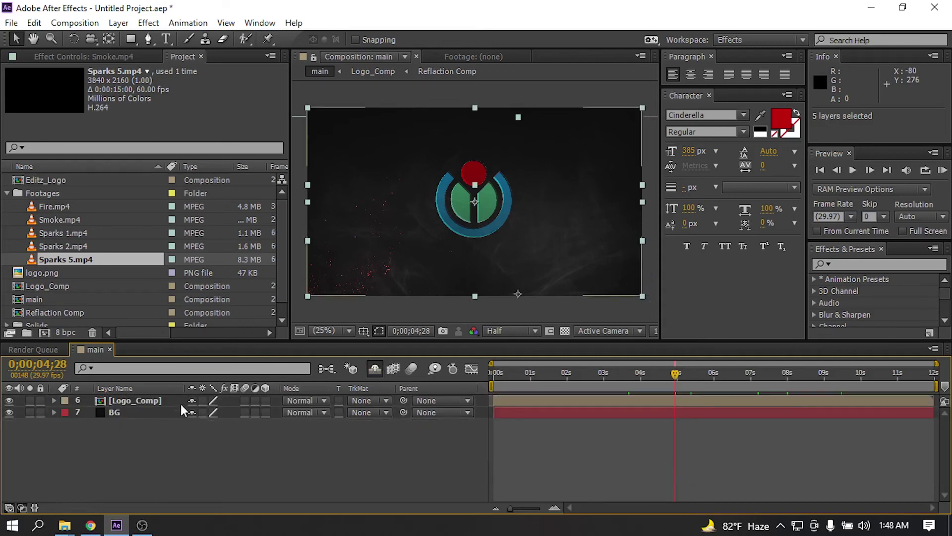
click(313, 445)
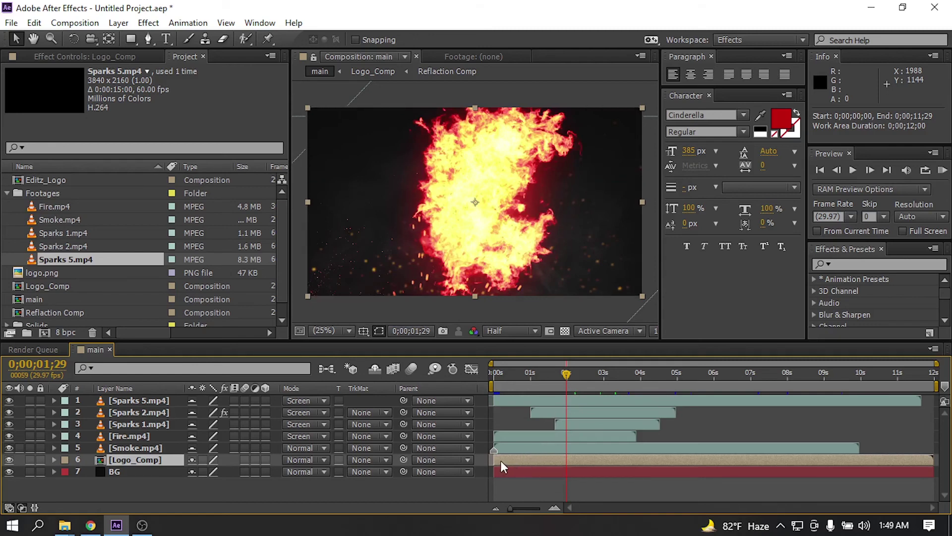
Trim Logo_Comp's in-point to 1;29, check the fire and reveal timing, and end the work area near 6;22
click(157, 460)
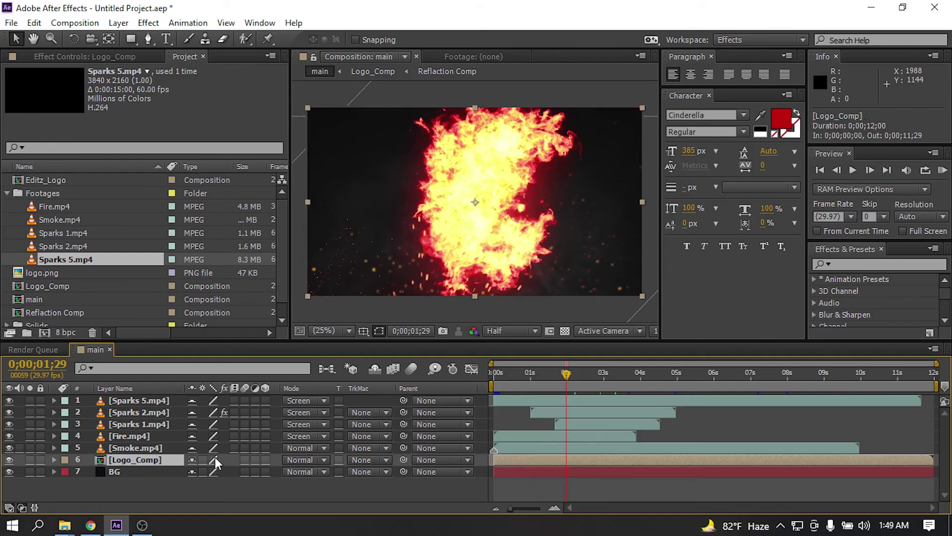
key(alt+bracketleft)
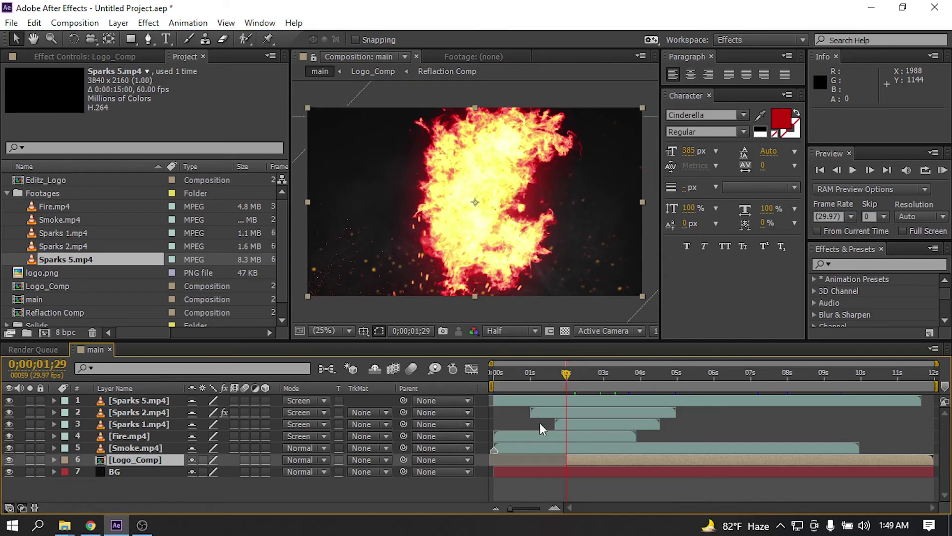
click(522, 385)
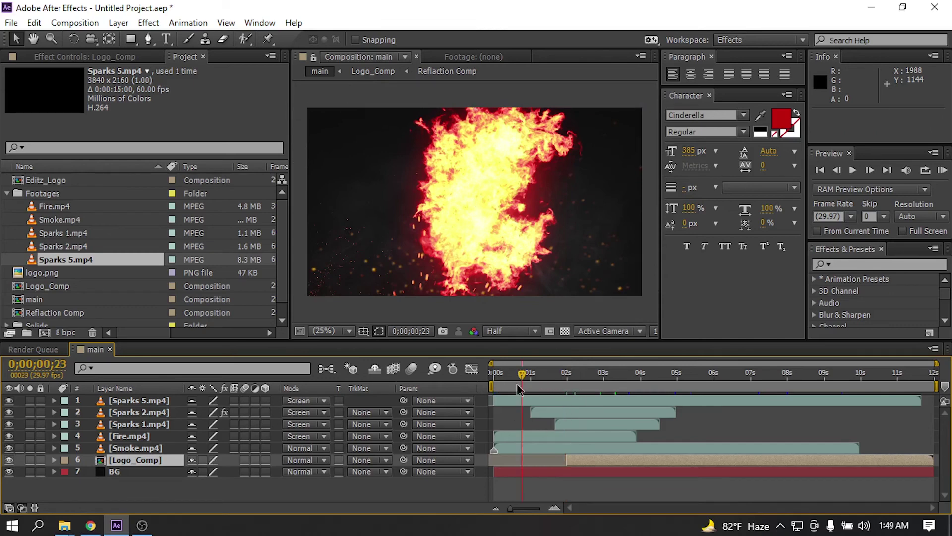
click(584, 386)
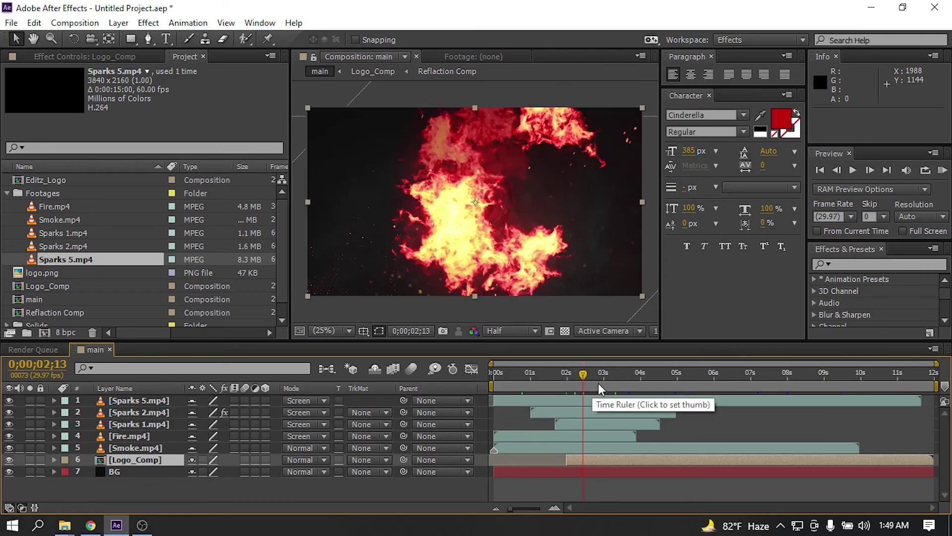
click(502, 383)
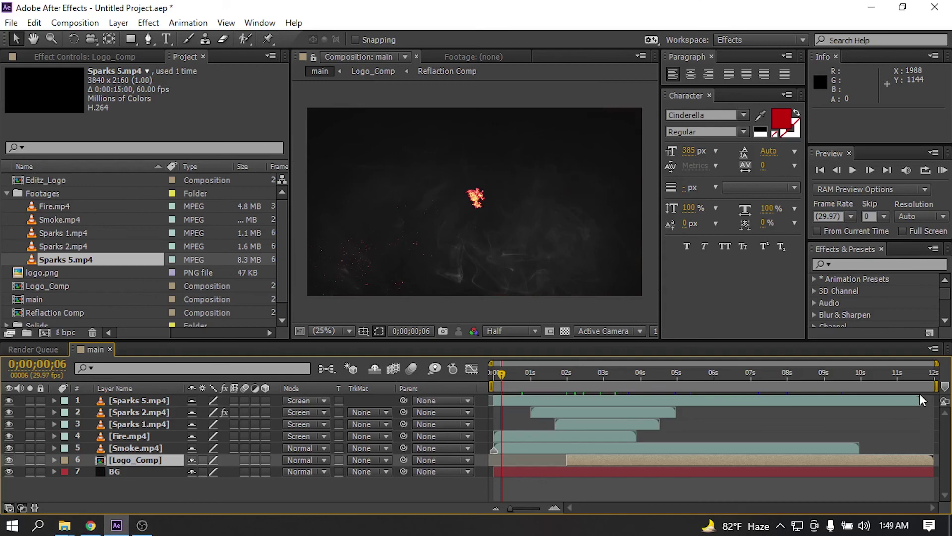
mouse_move(939, 389)
mouse_down()
mouse_move(726, 387)
mouse_move(744, 387)
mouse_up()
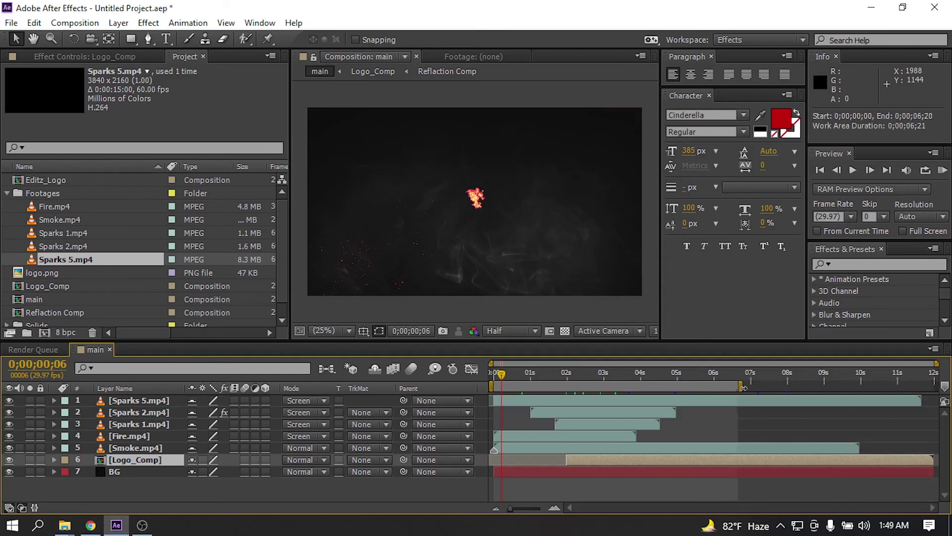